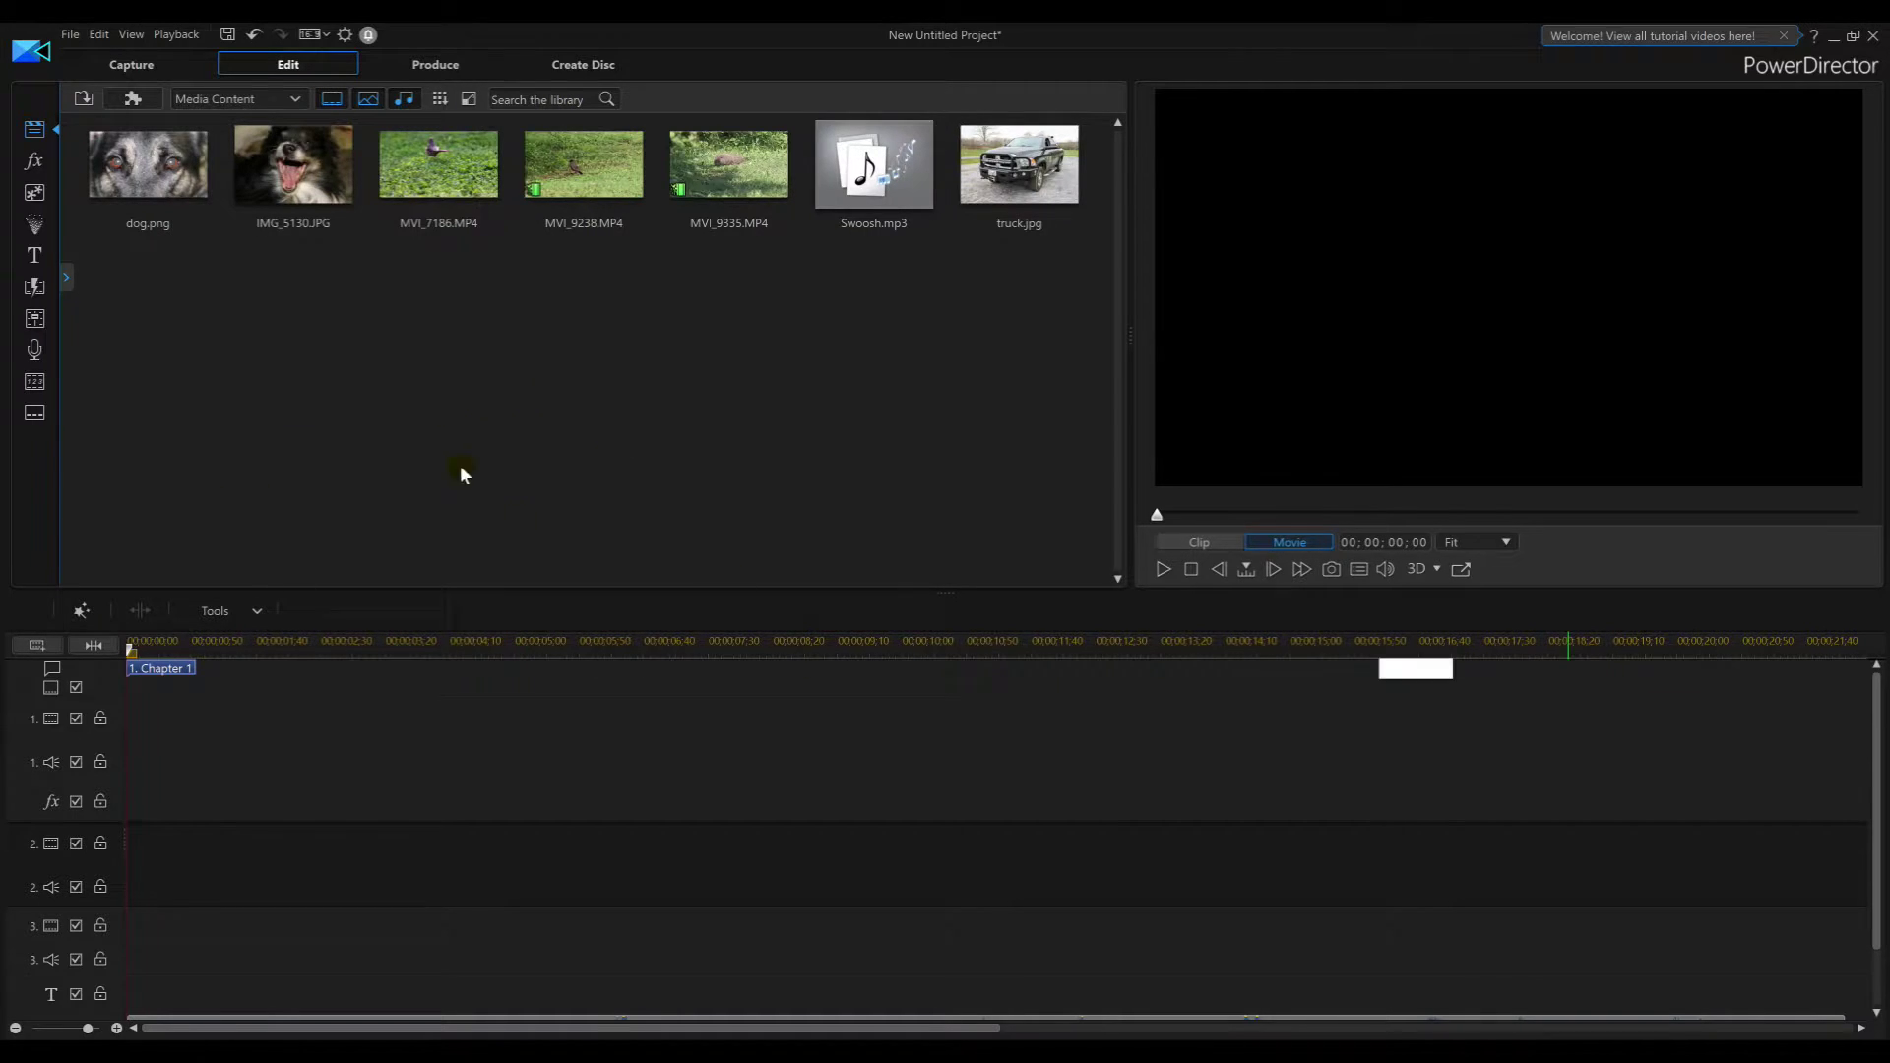
Place MVI_7186 at the start of track 1 and trim it to about 4 seconds
drag(438, 163, 104, 731)
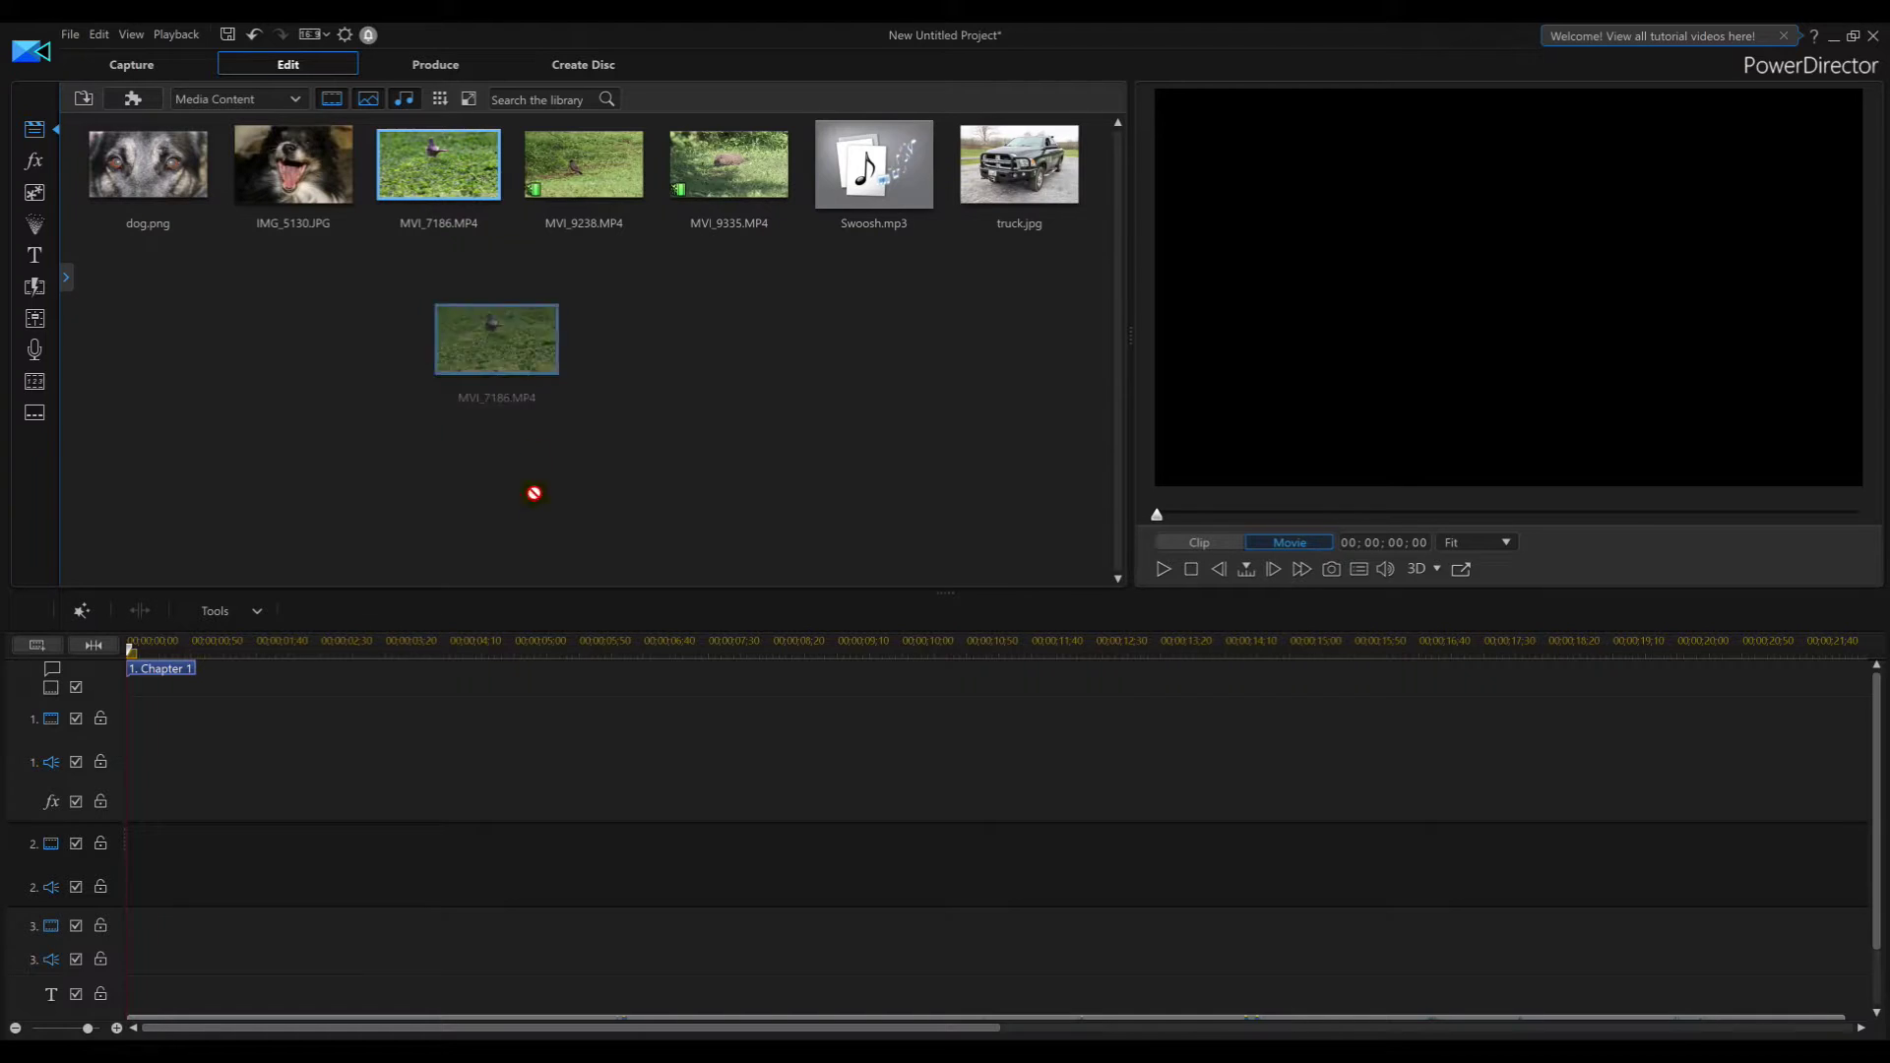
drag(454, 806, 453, 797)
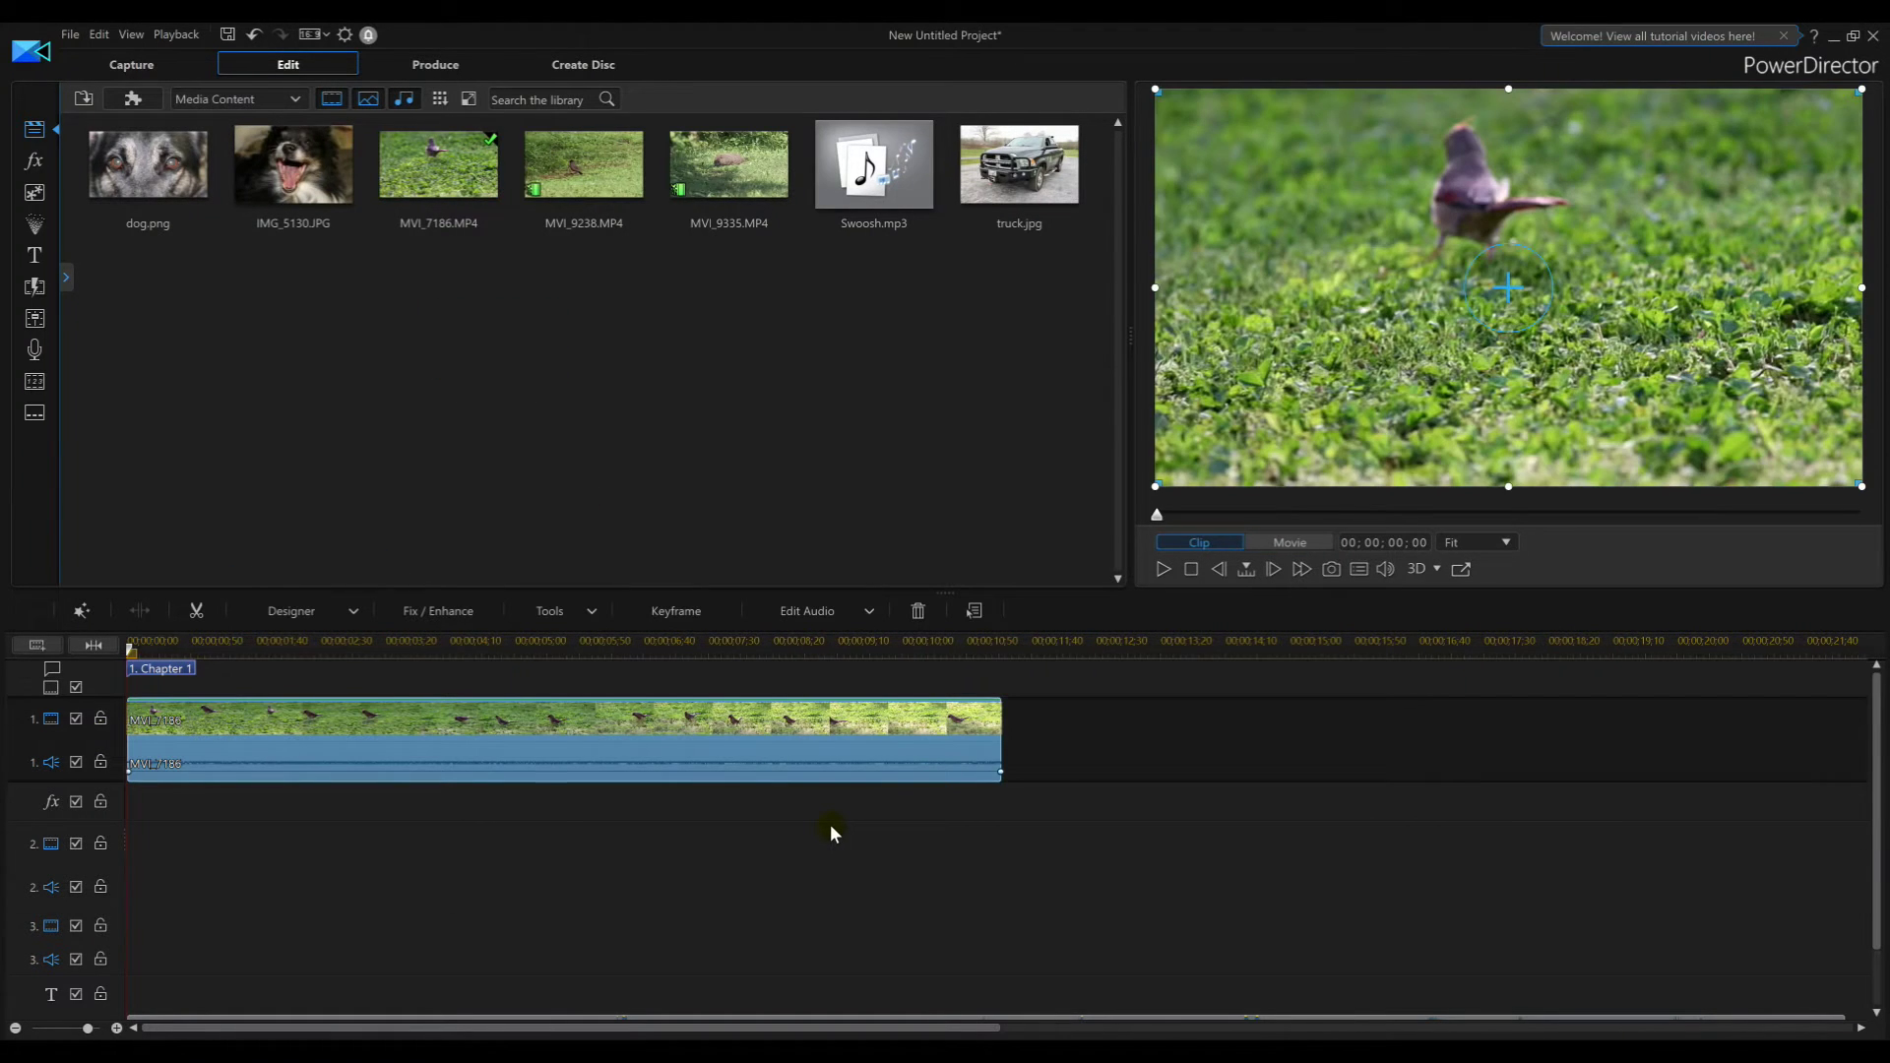
click(449, 642)
click(495, 731)
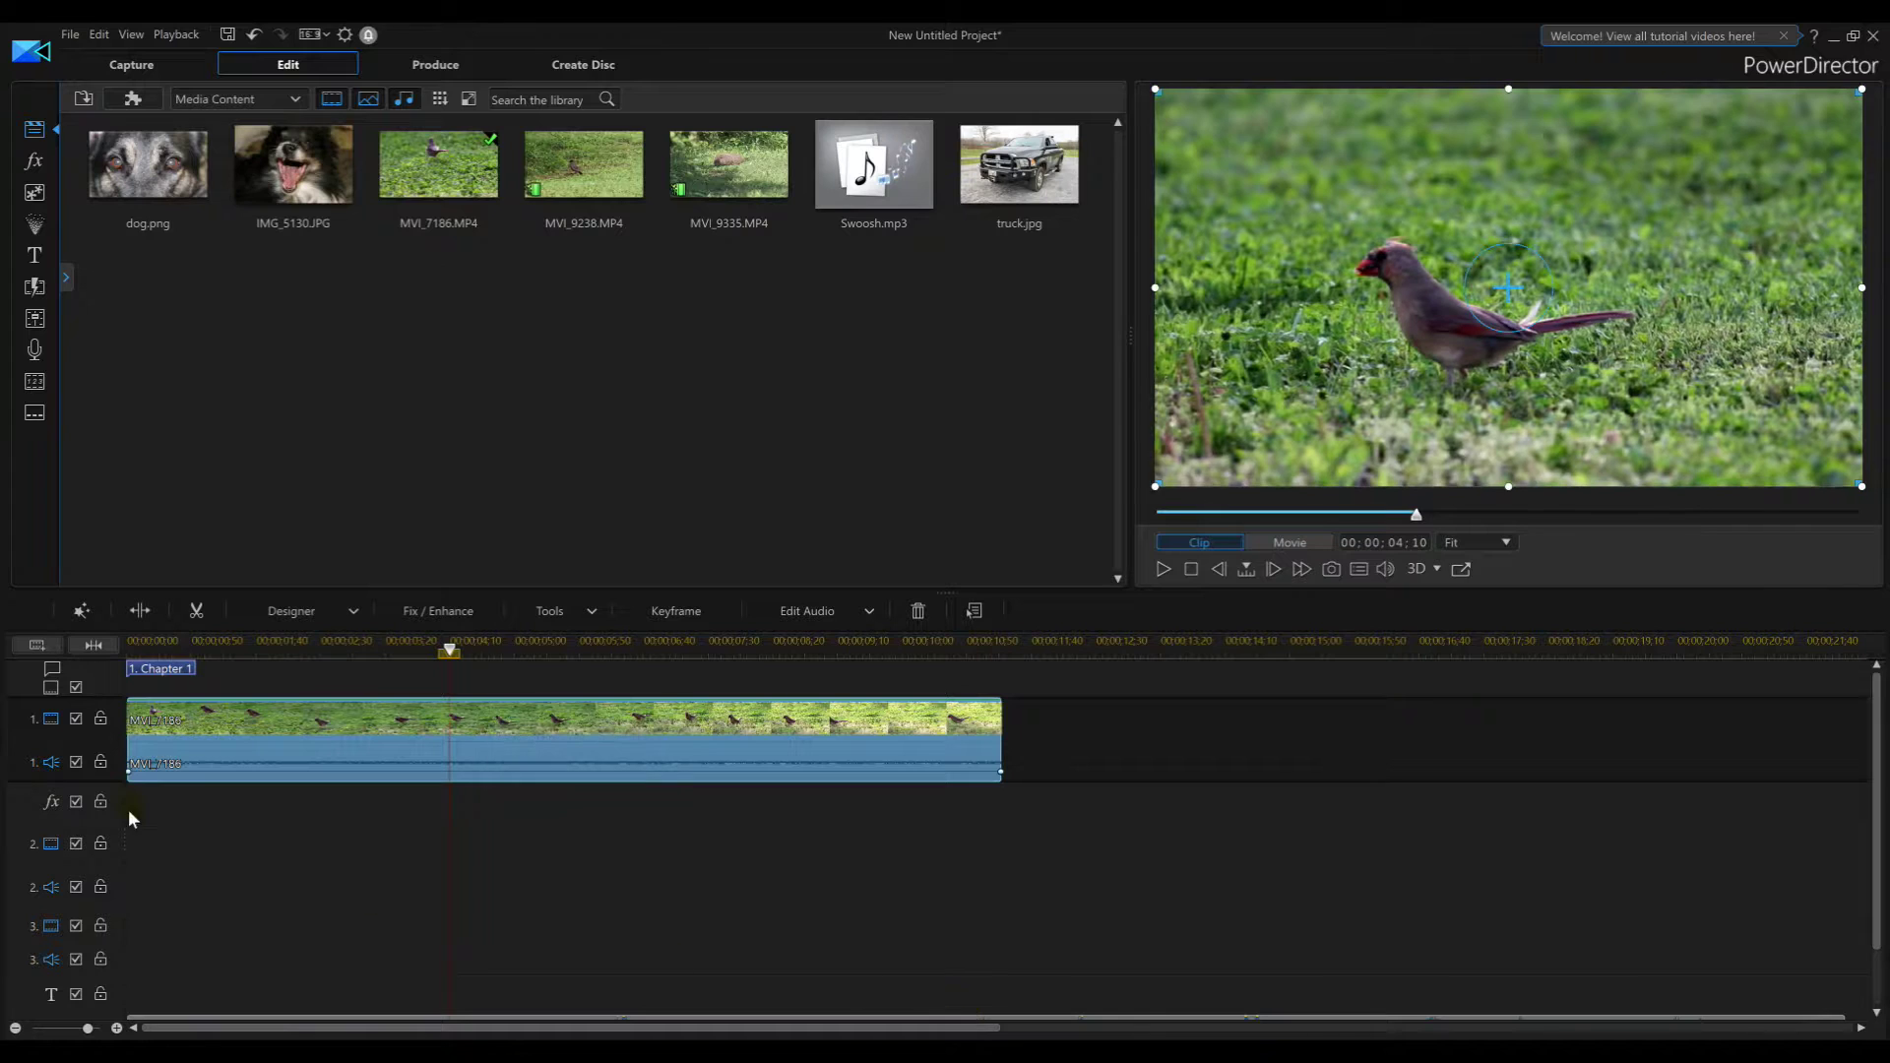
click(137, 610)
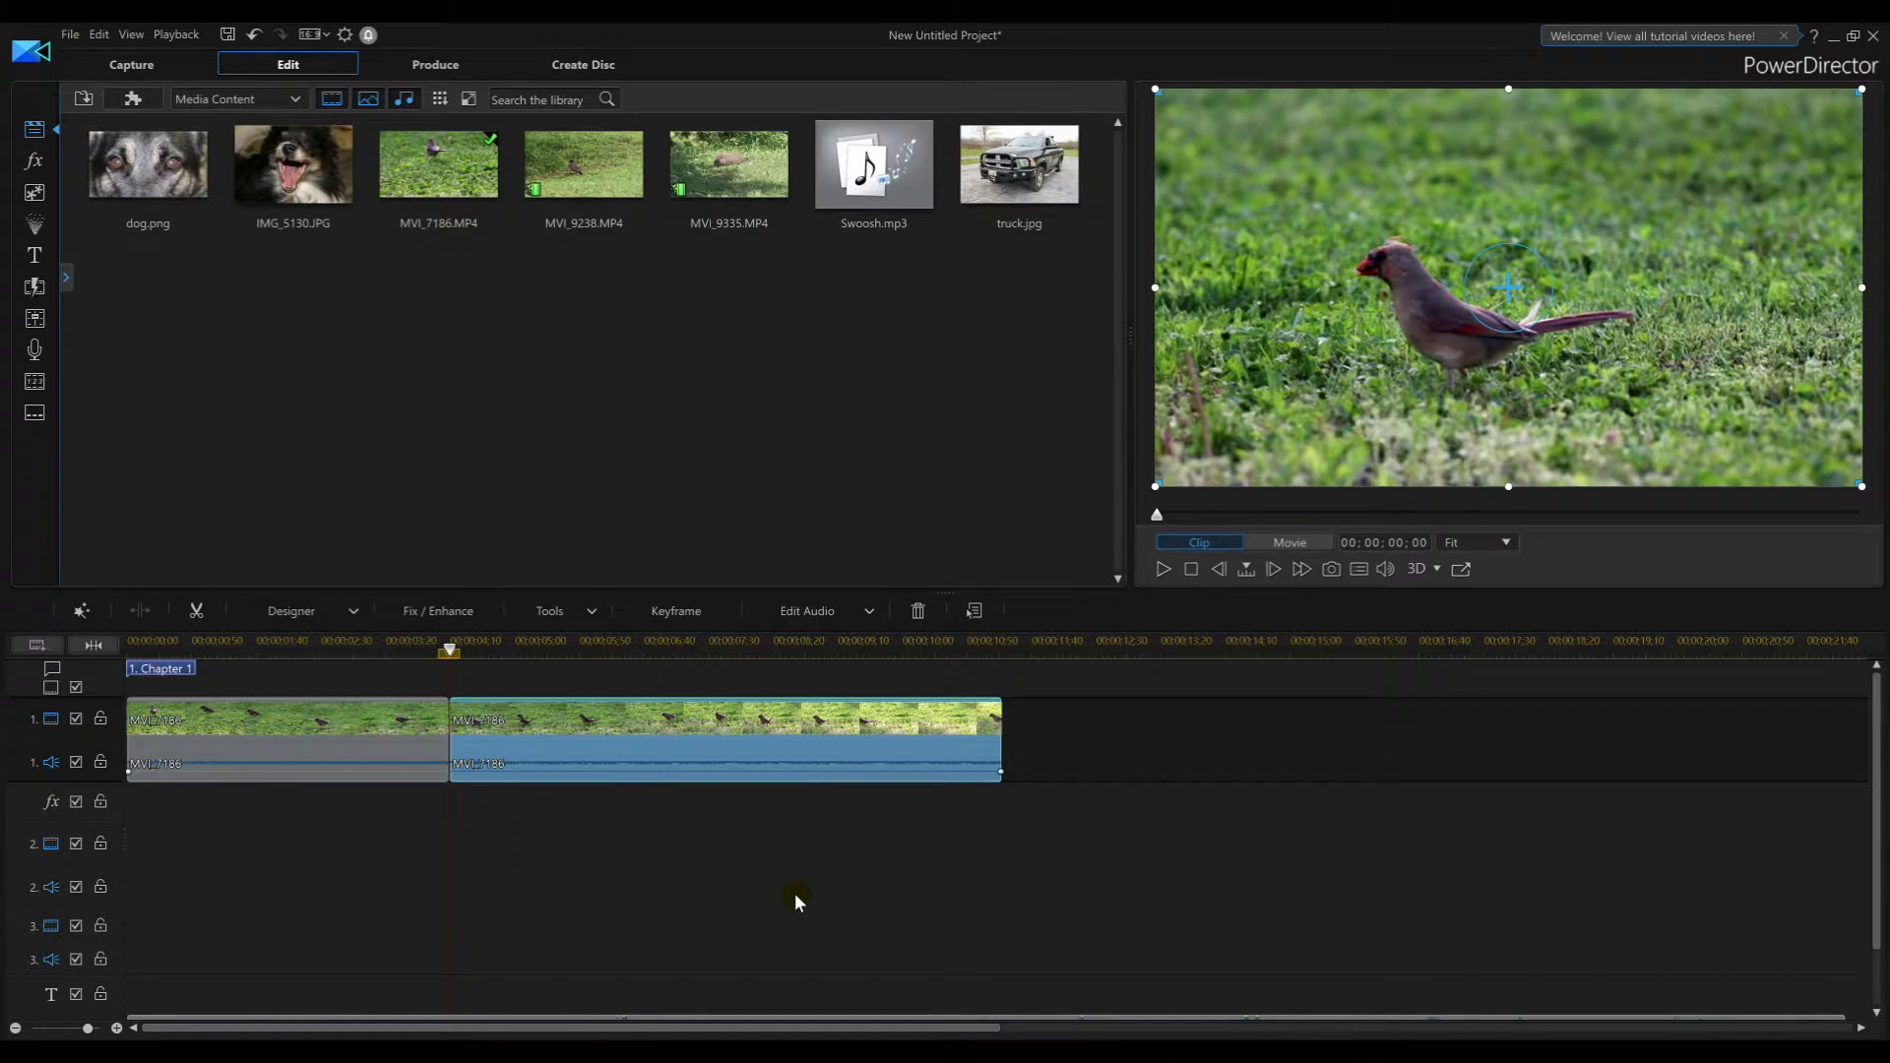
key(Delete)
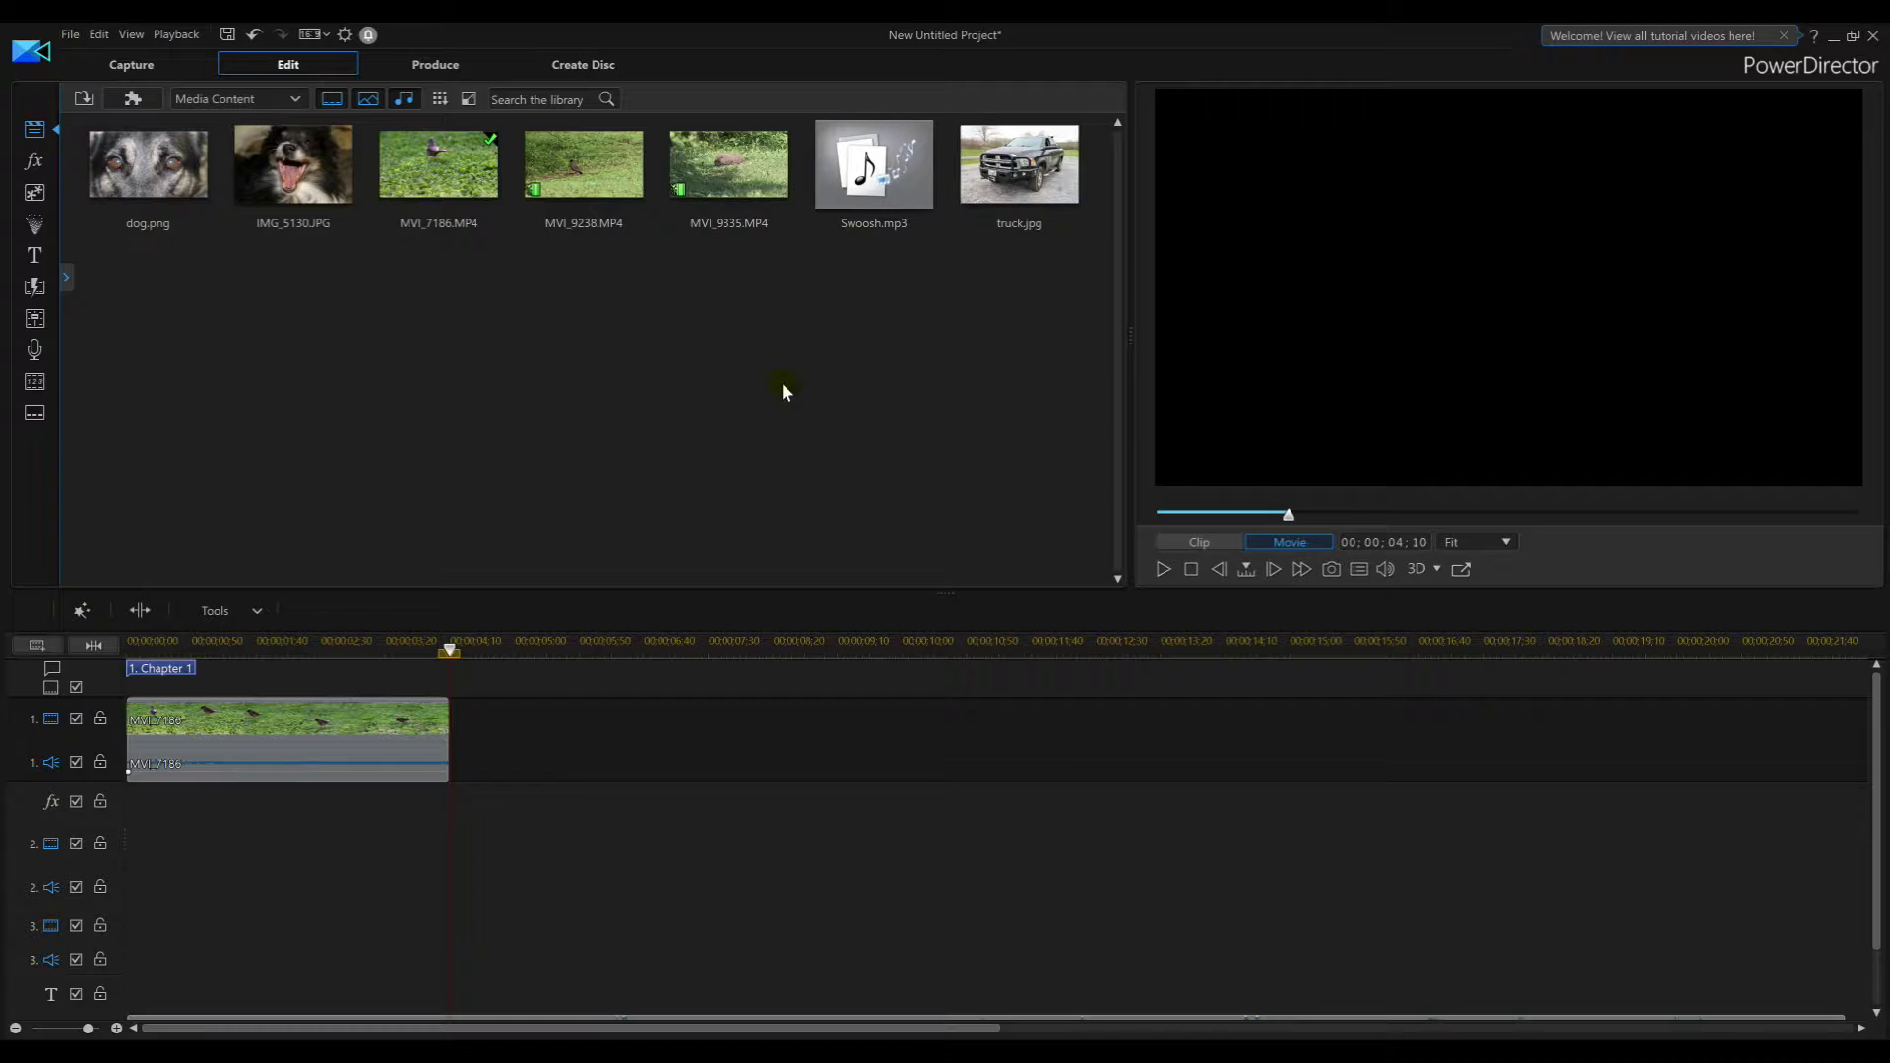
Add MVI_9335 after the bird clip and delete everything past the playhead
click(728, 164)
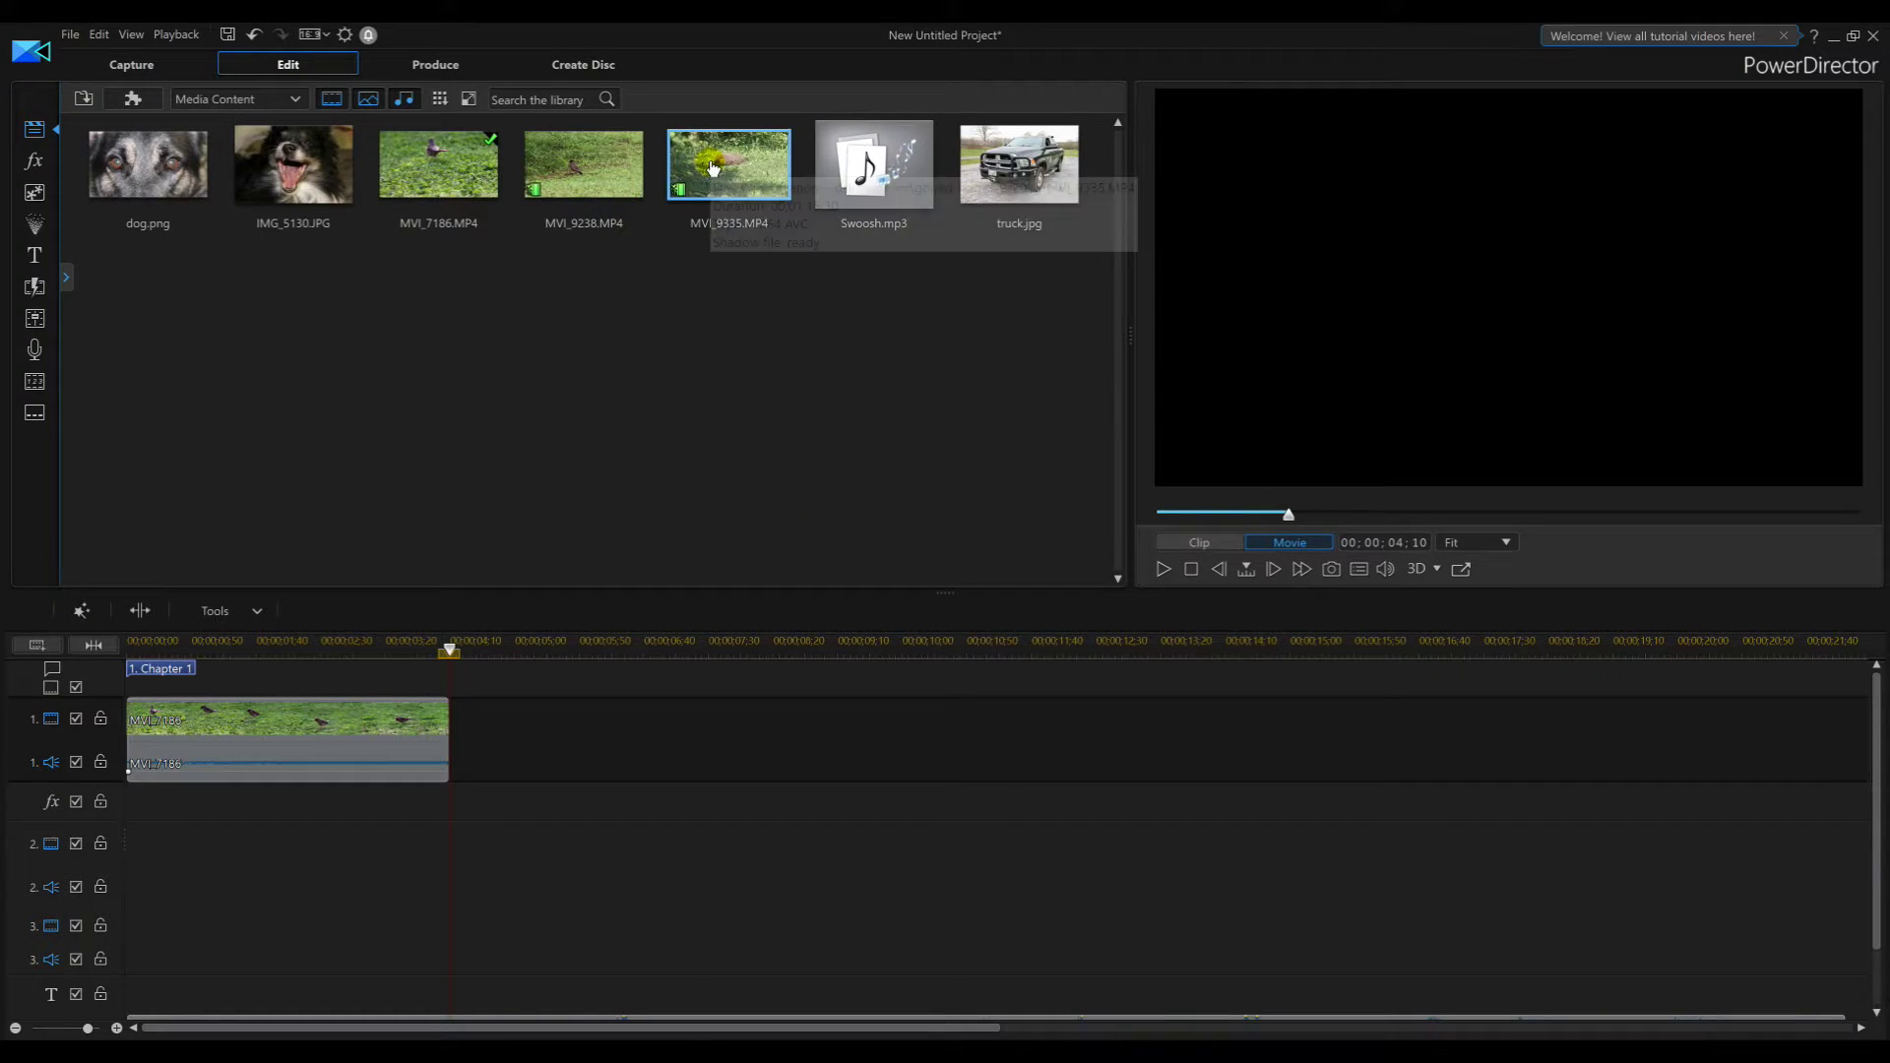
drag(728, 164, 476, 769)
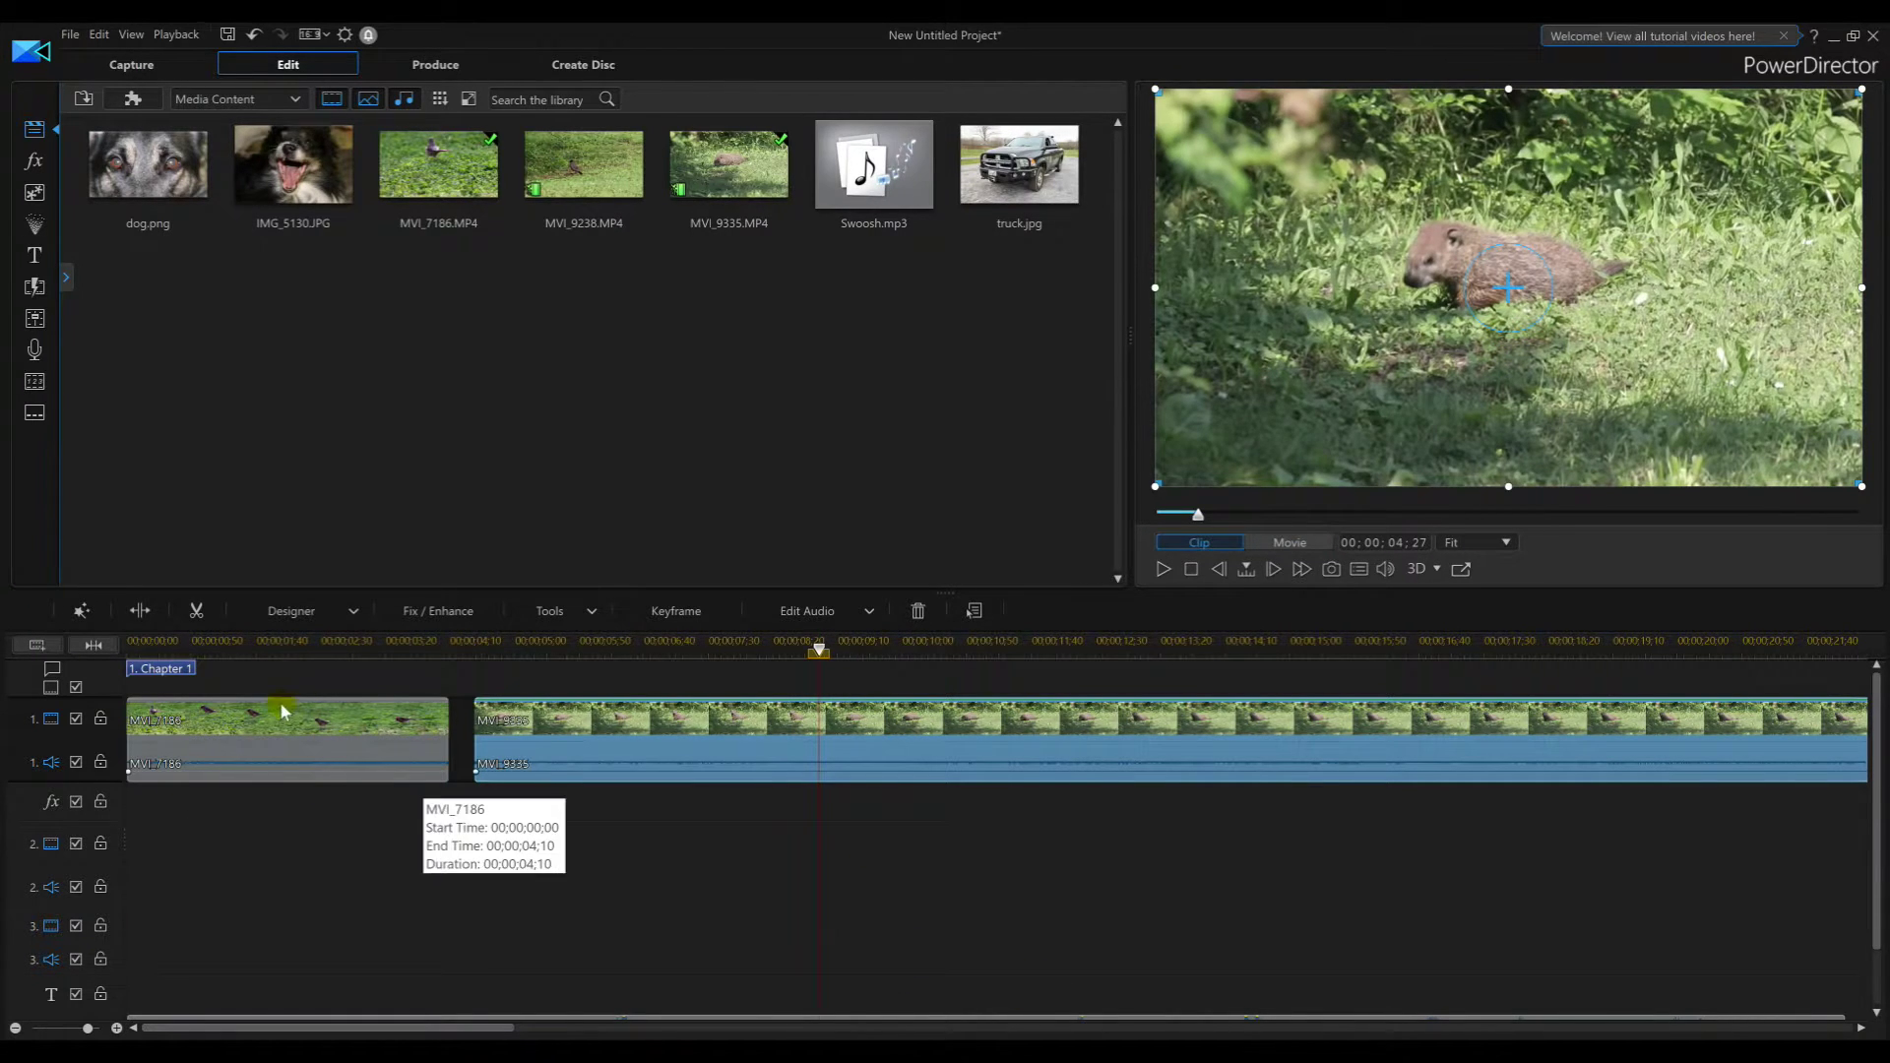
click(139, 610)
click(1204, 760)
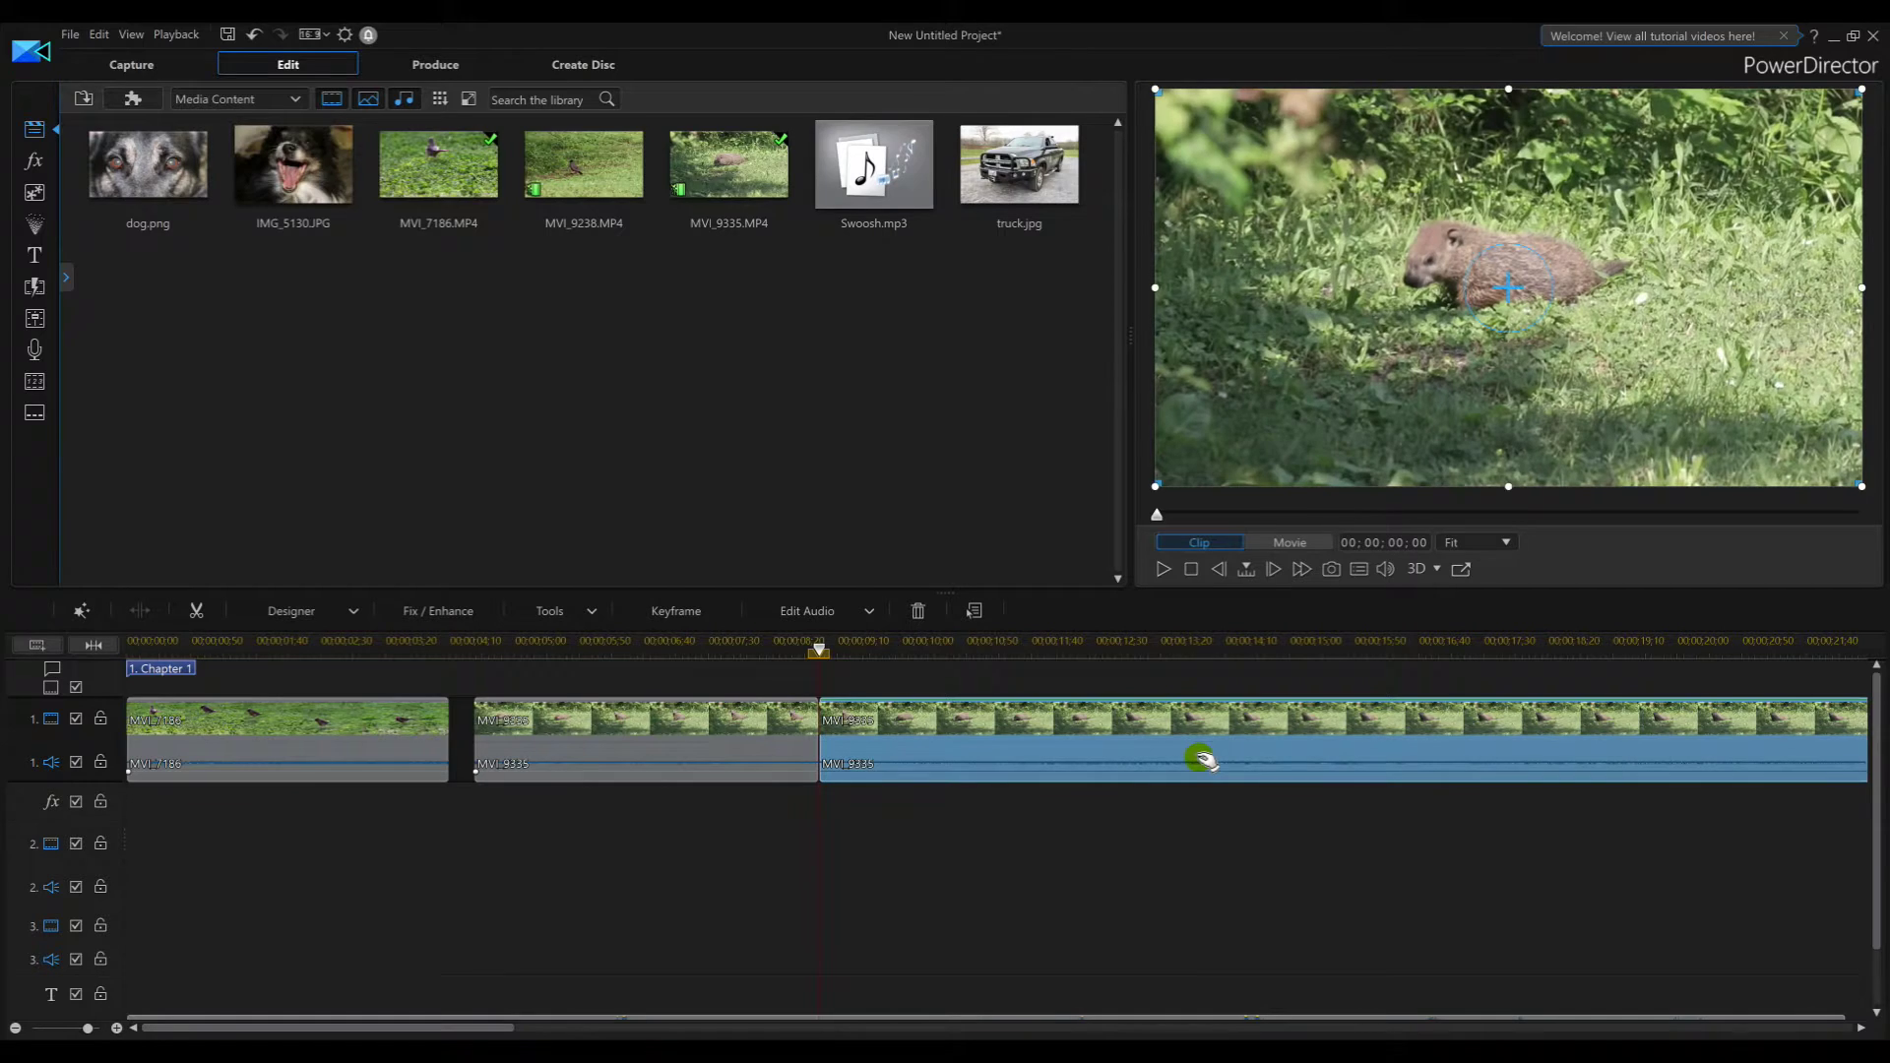
key(Delete)
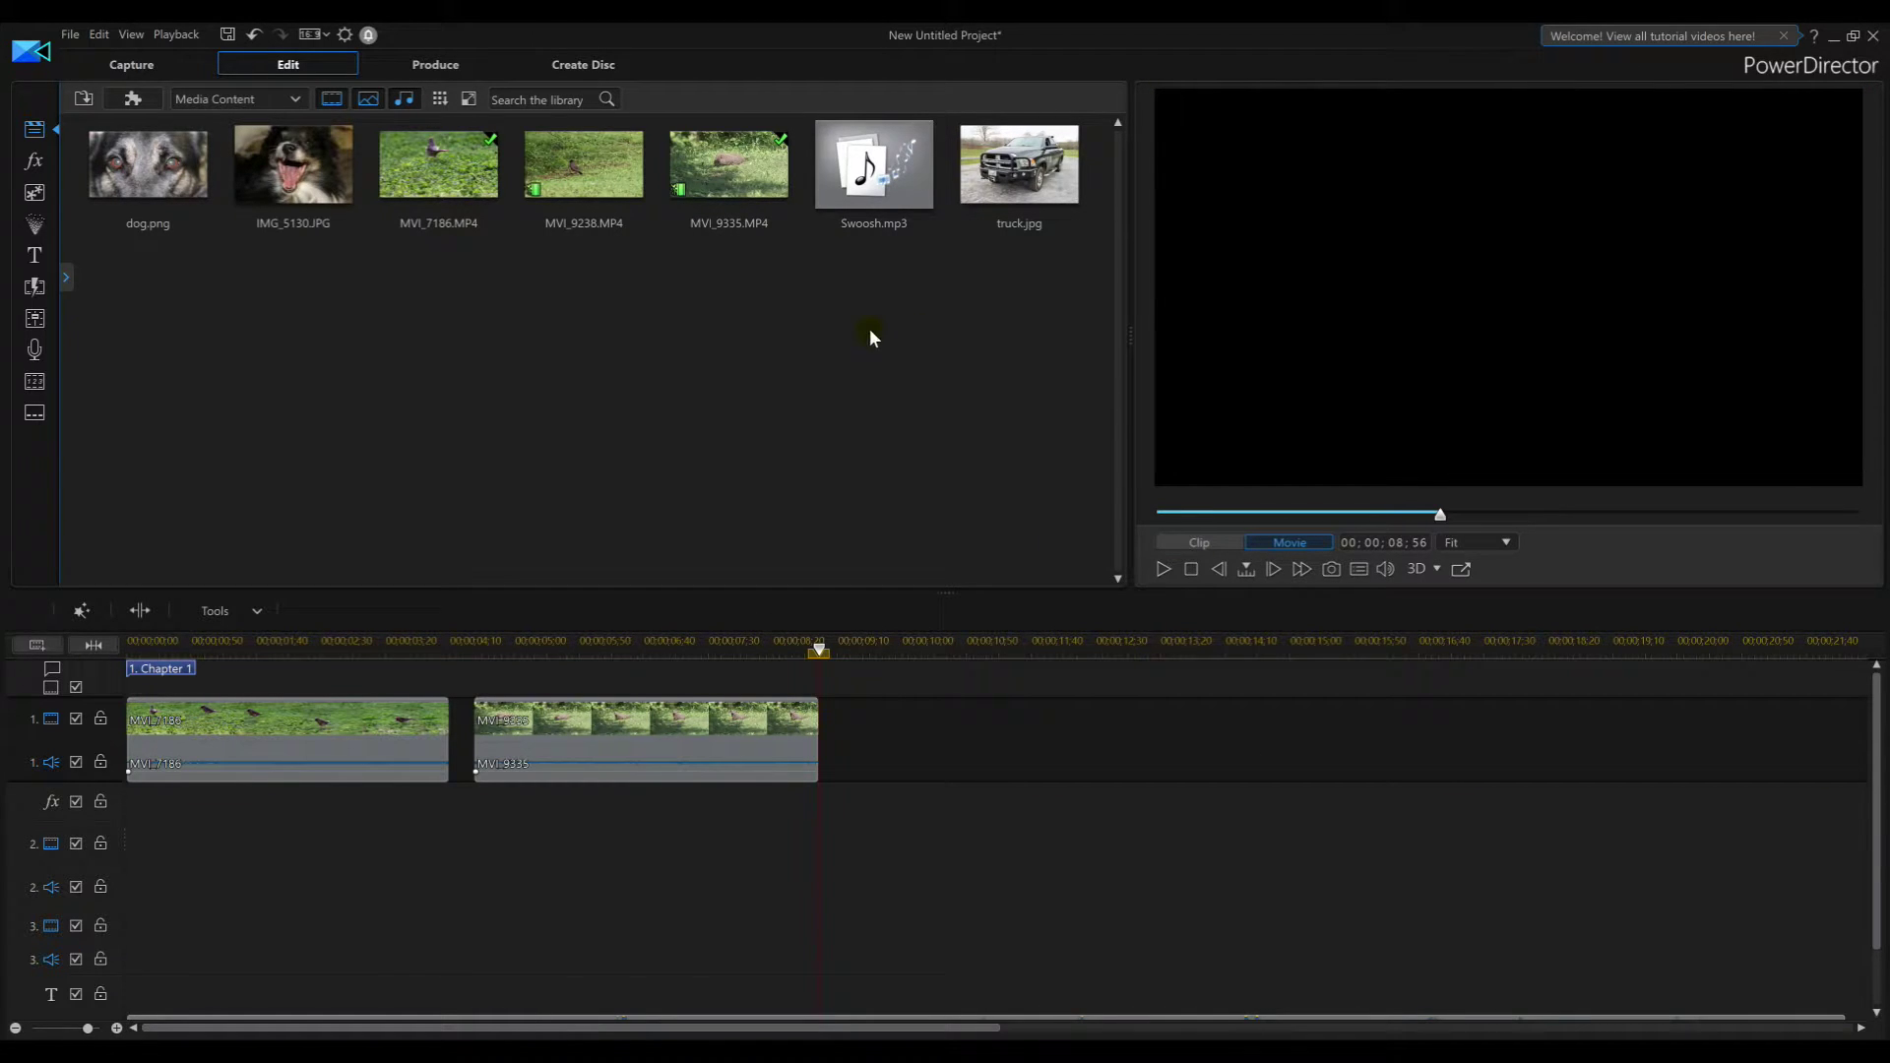
Add dog.png, IMG_5130.JPG and truck.jpg to track 1 after the two clips
click(148, 166)
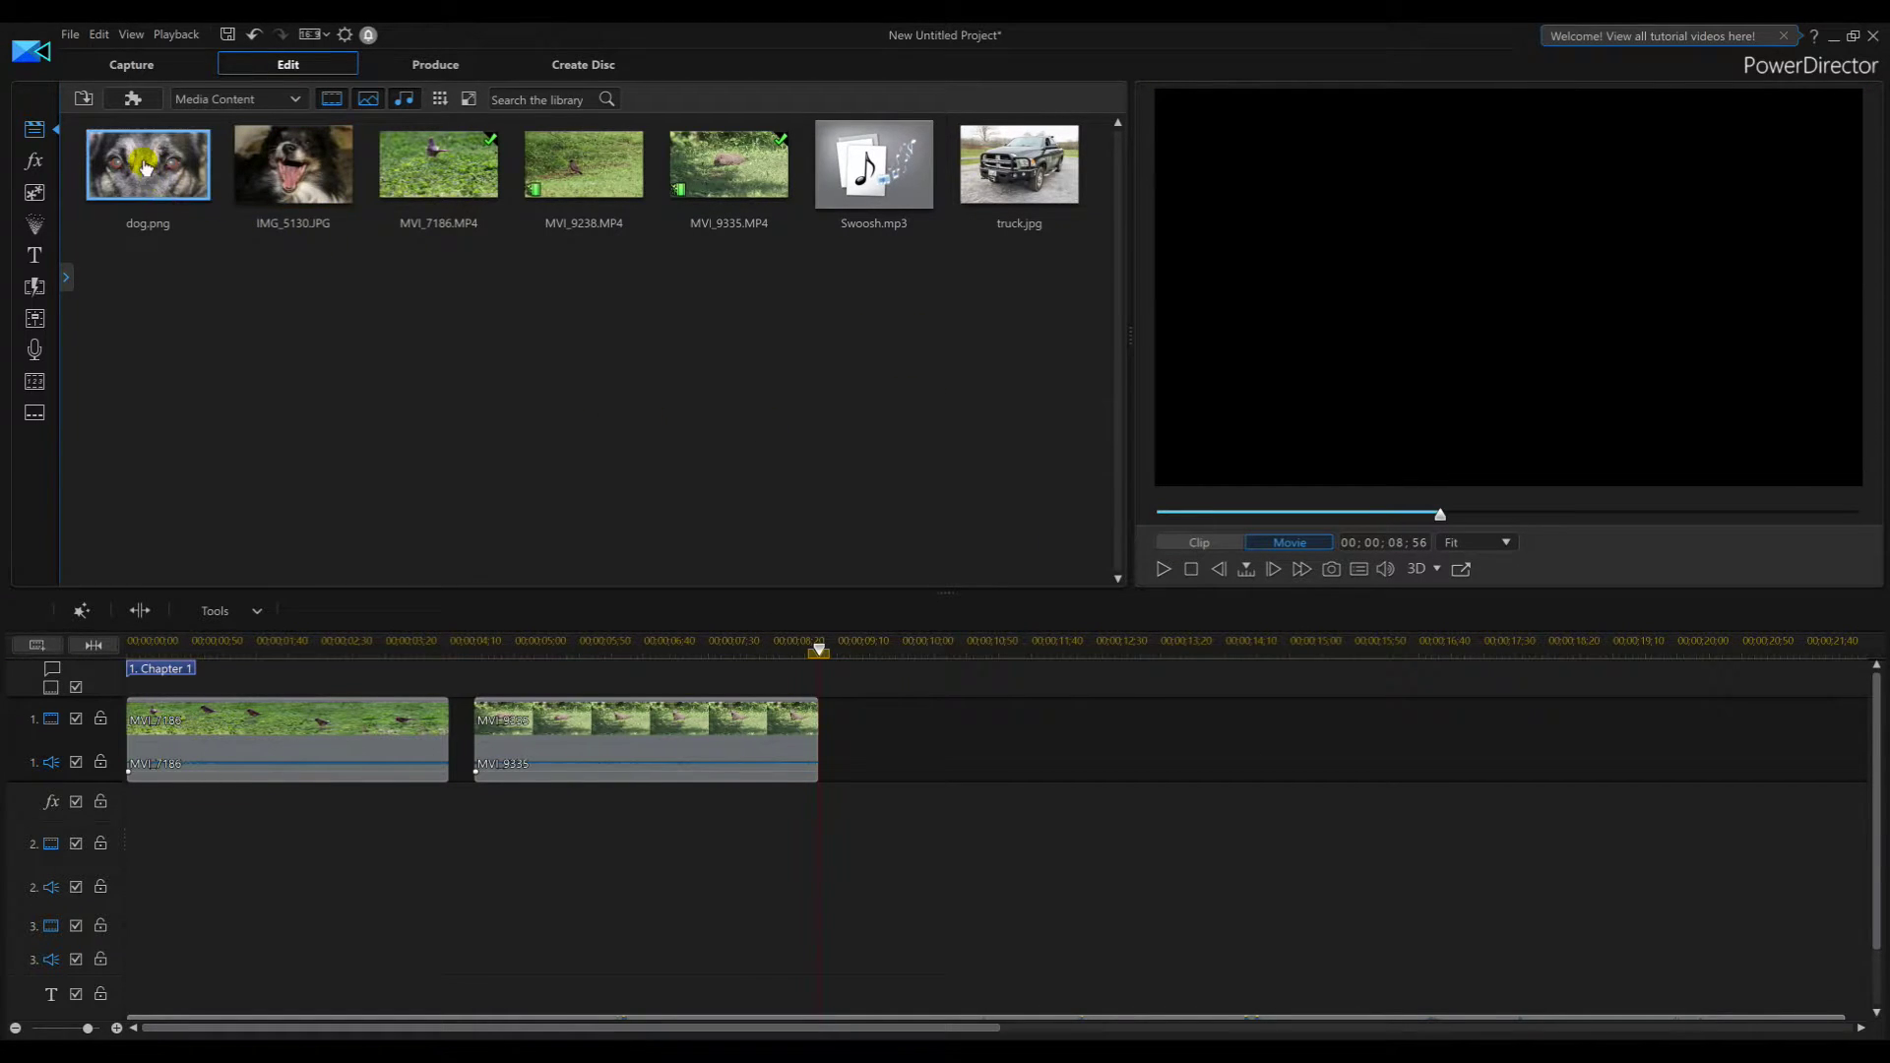
drag(939, 695, 867, 746)
click(289, 188)
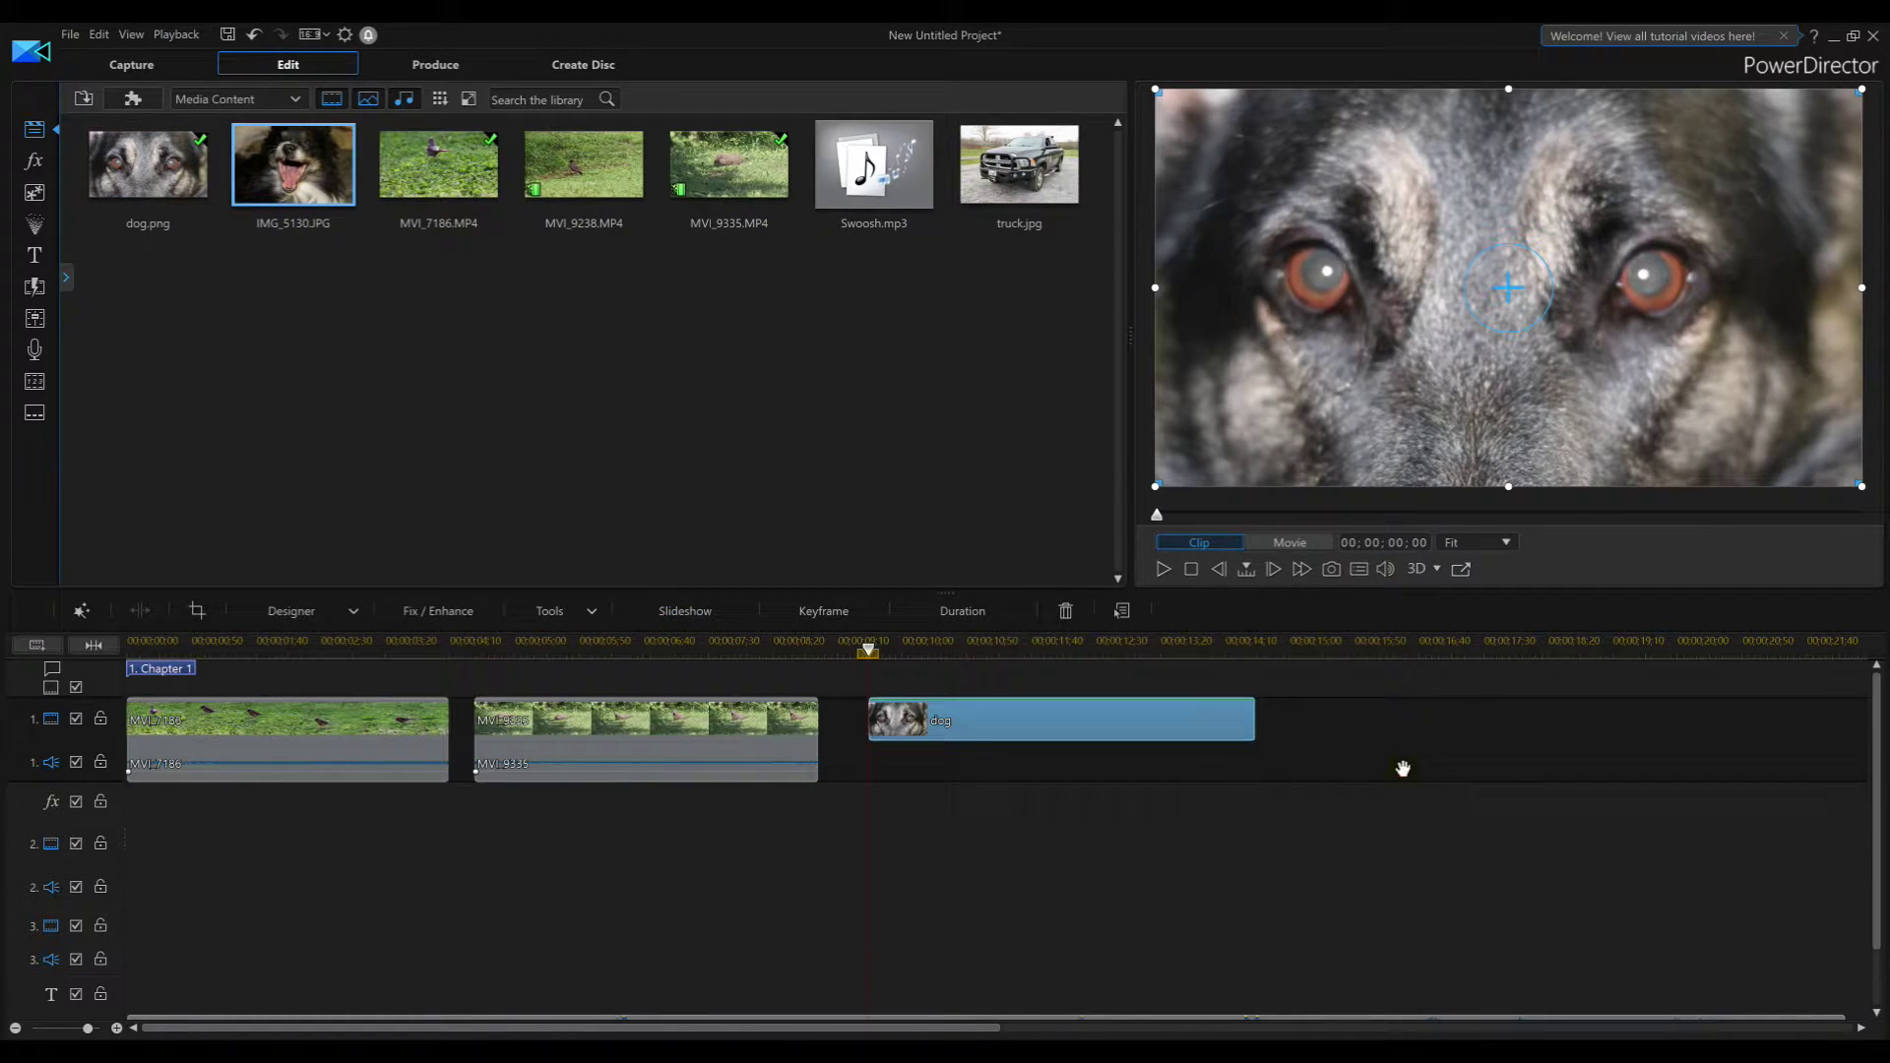
drag(1404, 770, 1278, 738)
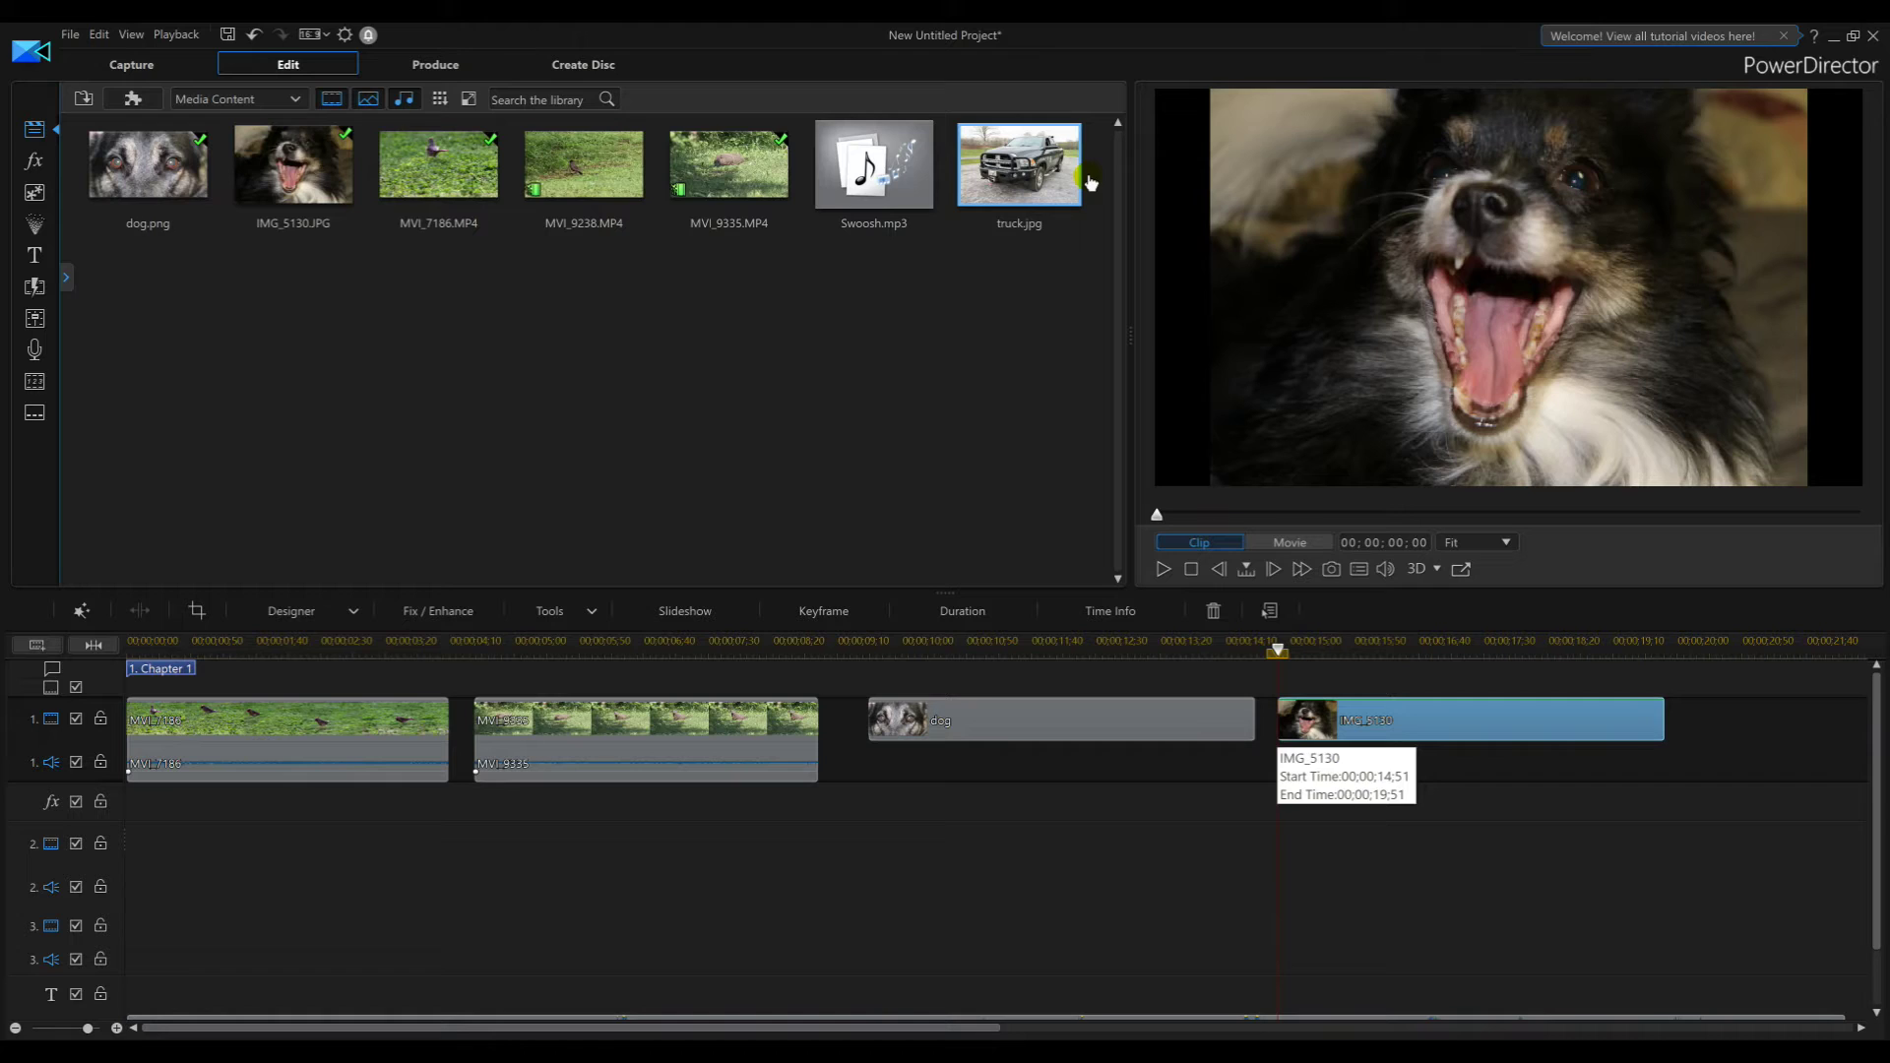
click(1022, 155)
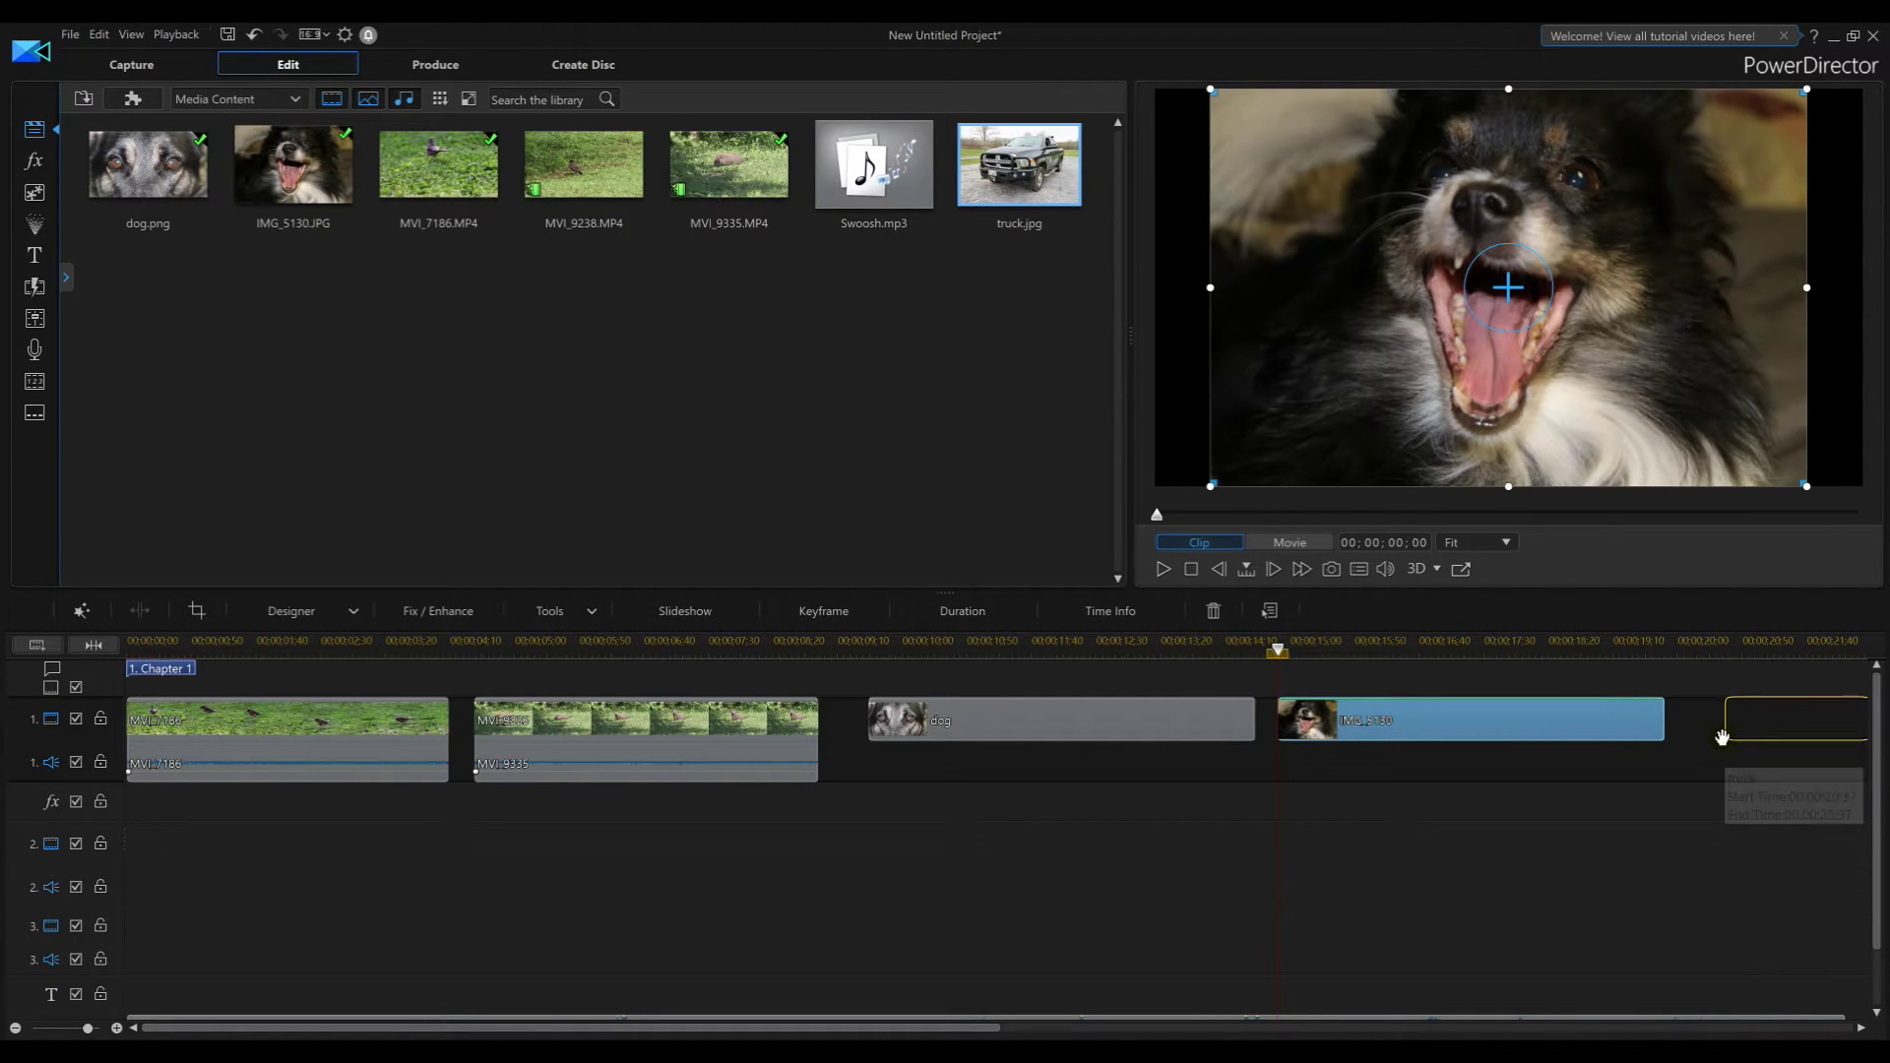
drag(1812, 917, 1787, 719)
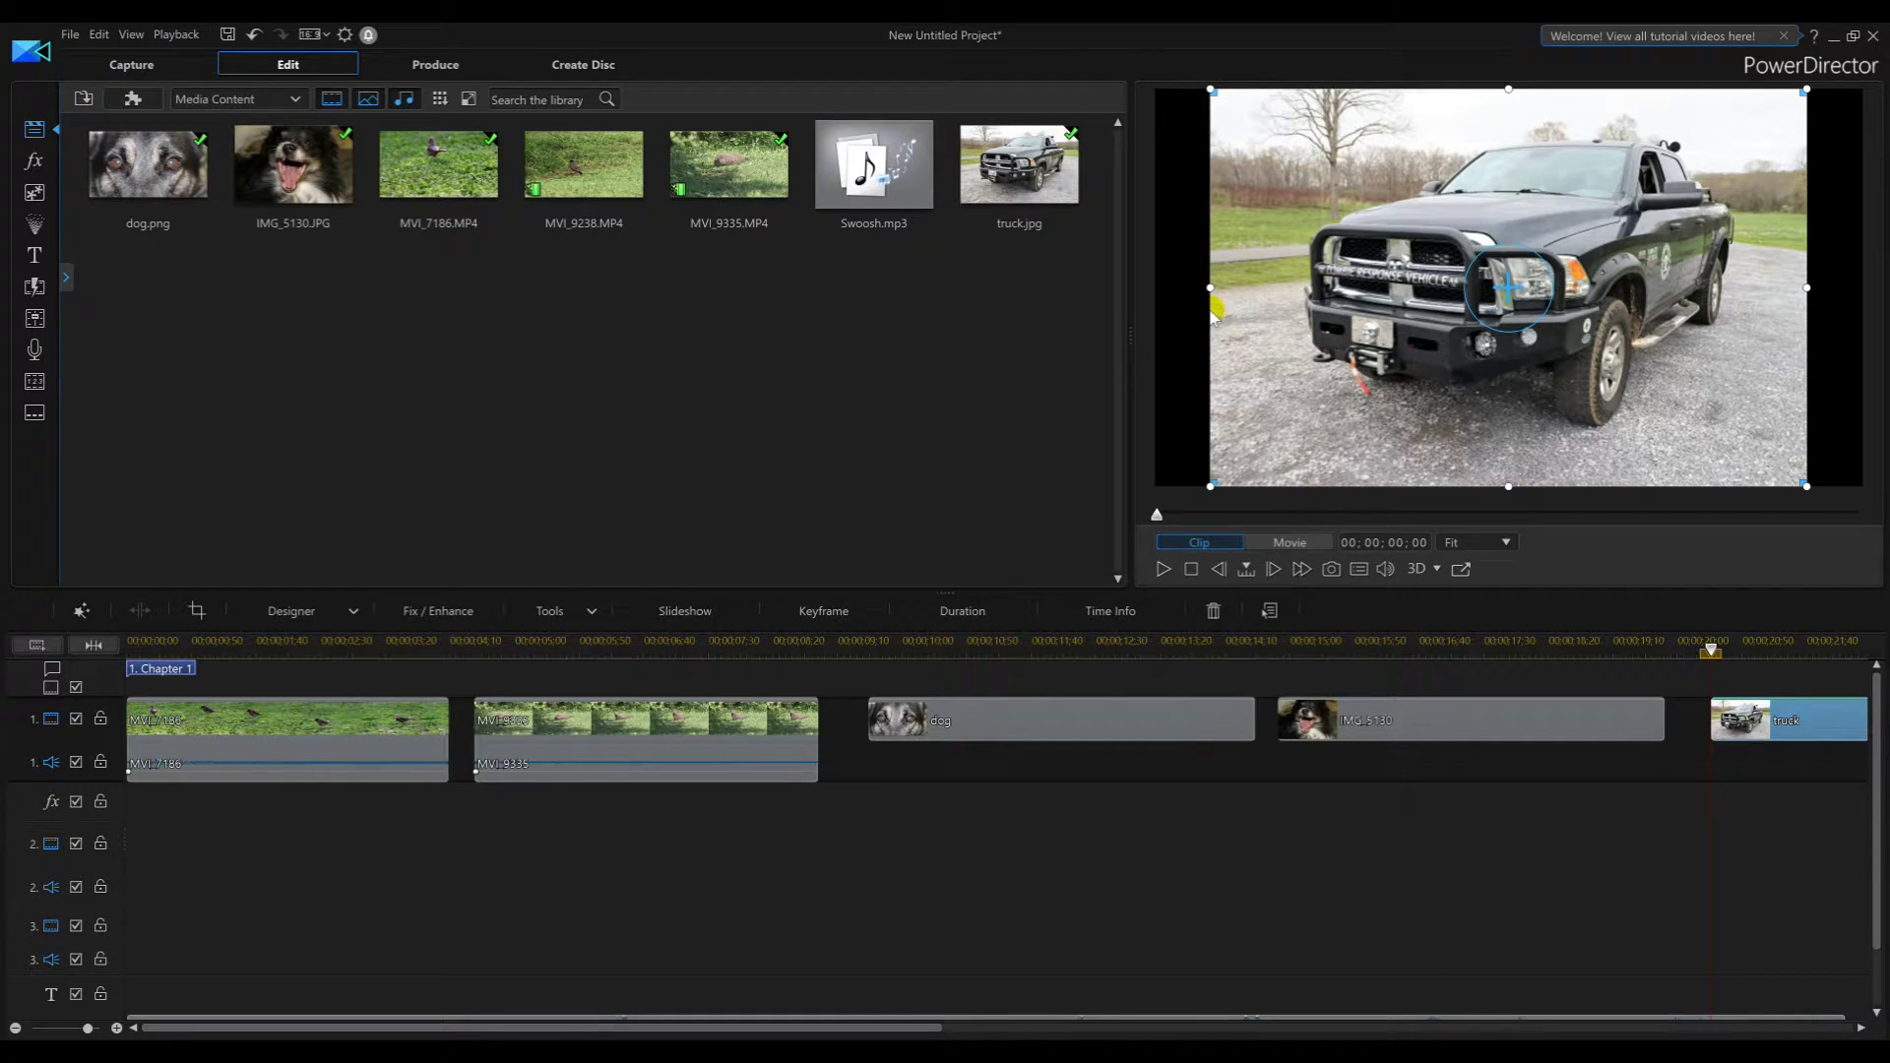
Stretch the truck and IMG_5130 photos to the frame edges in the preview
drag(1210, 284, 1161, 300)
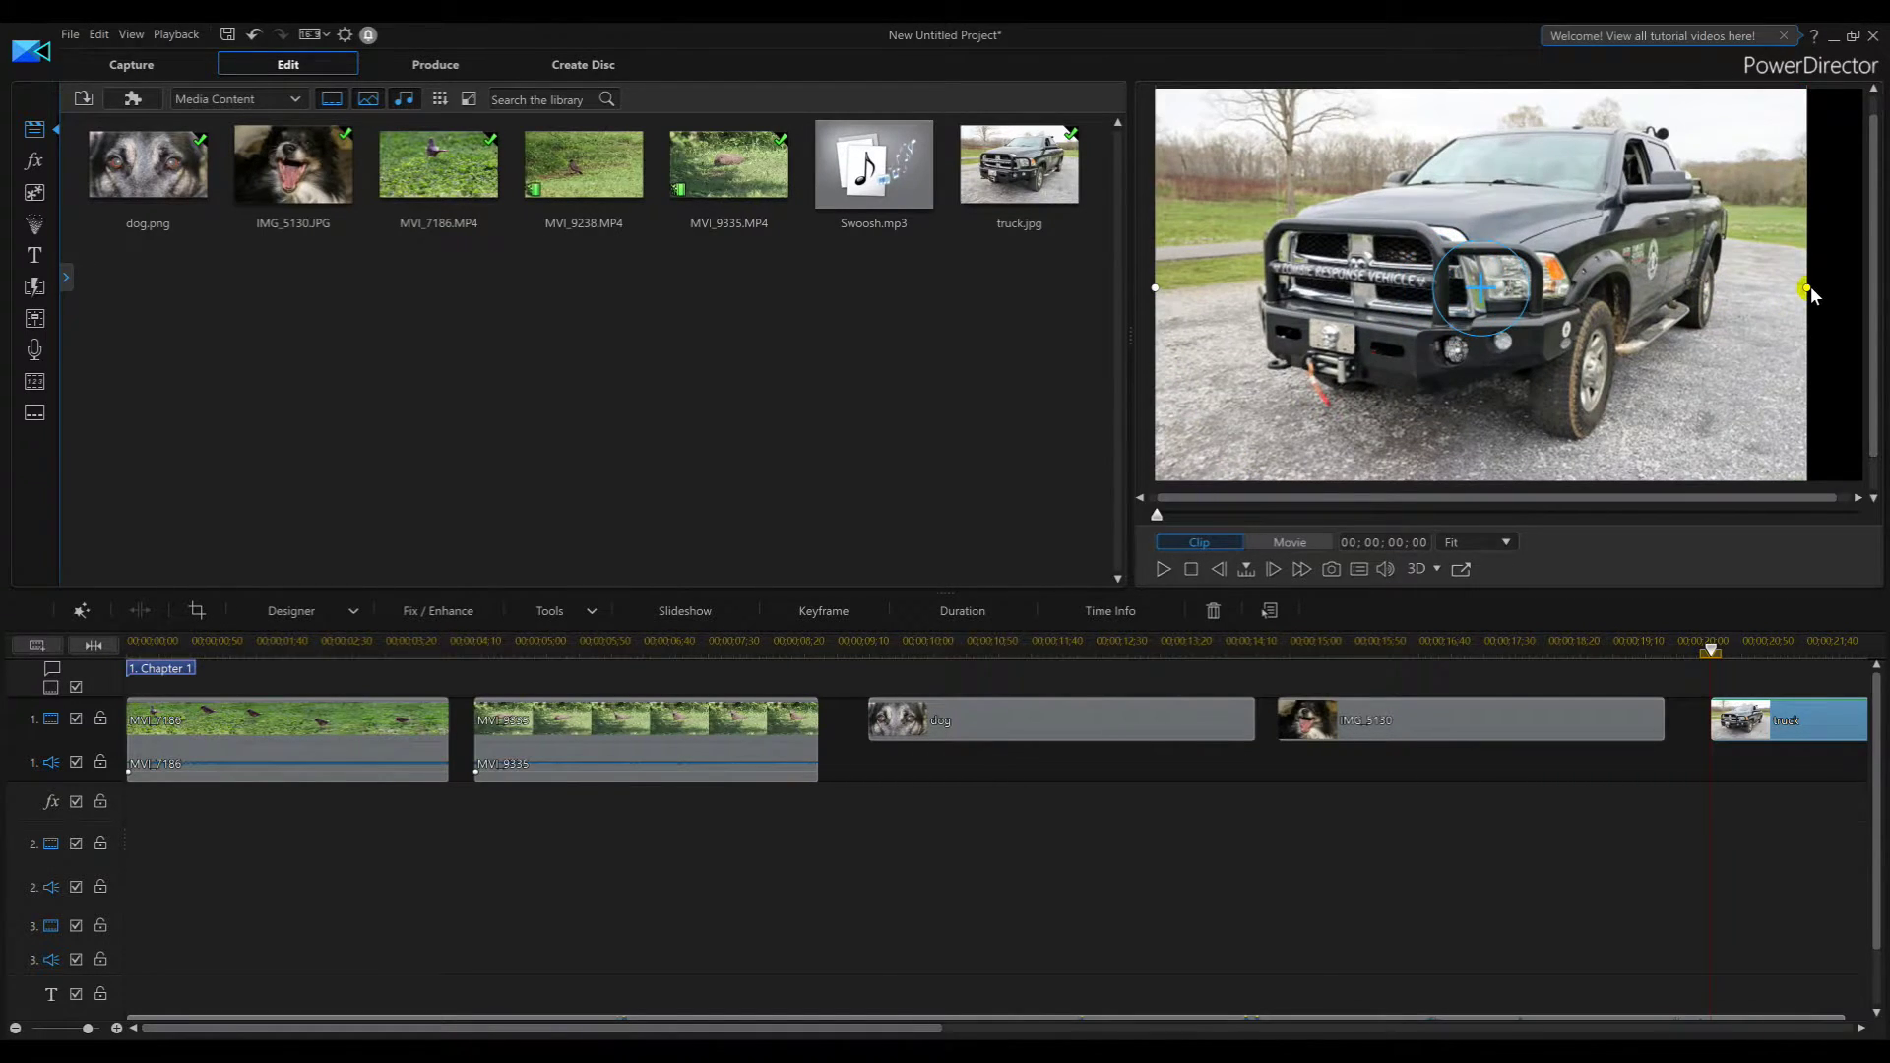
drag(1804, 285, 1863, 281)
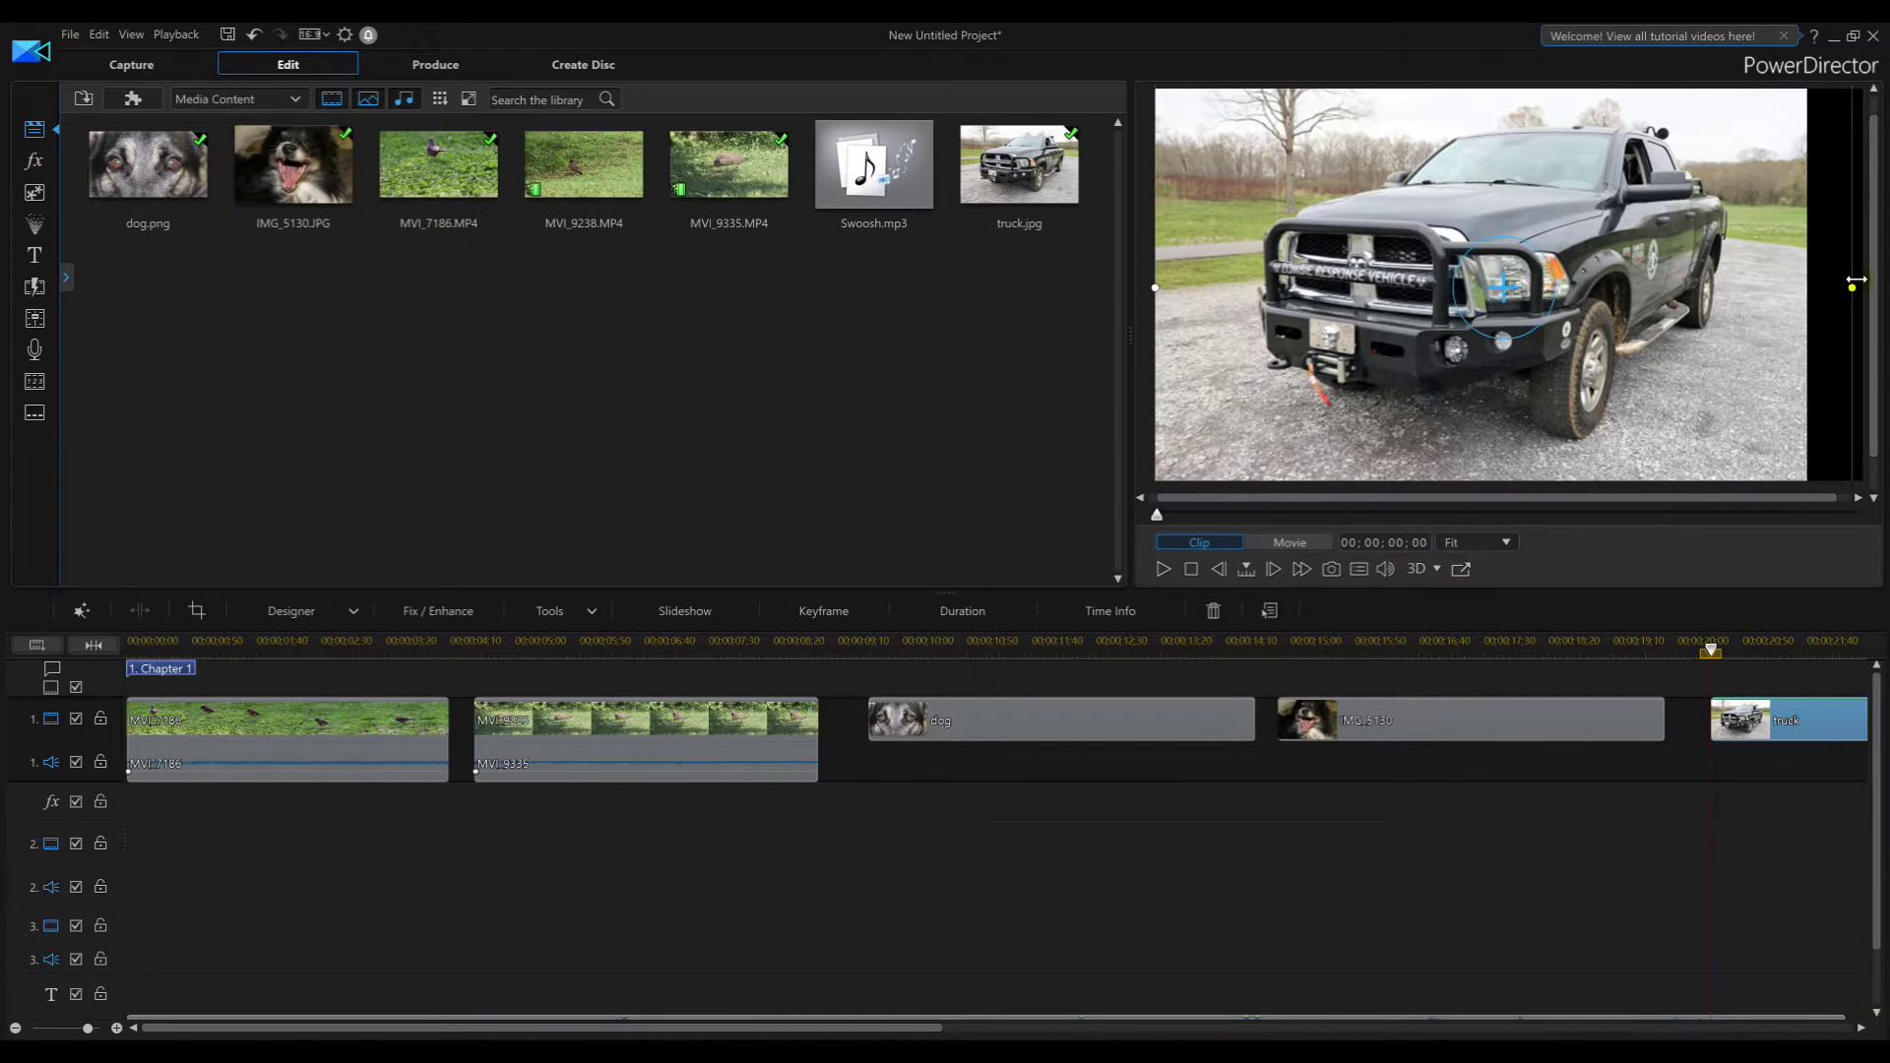
click(1419, 716)
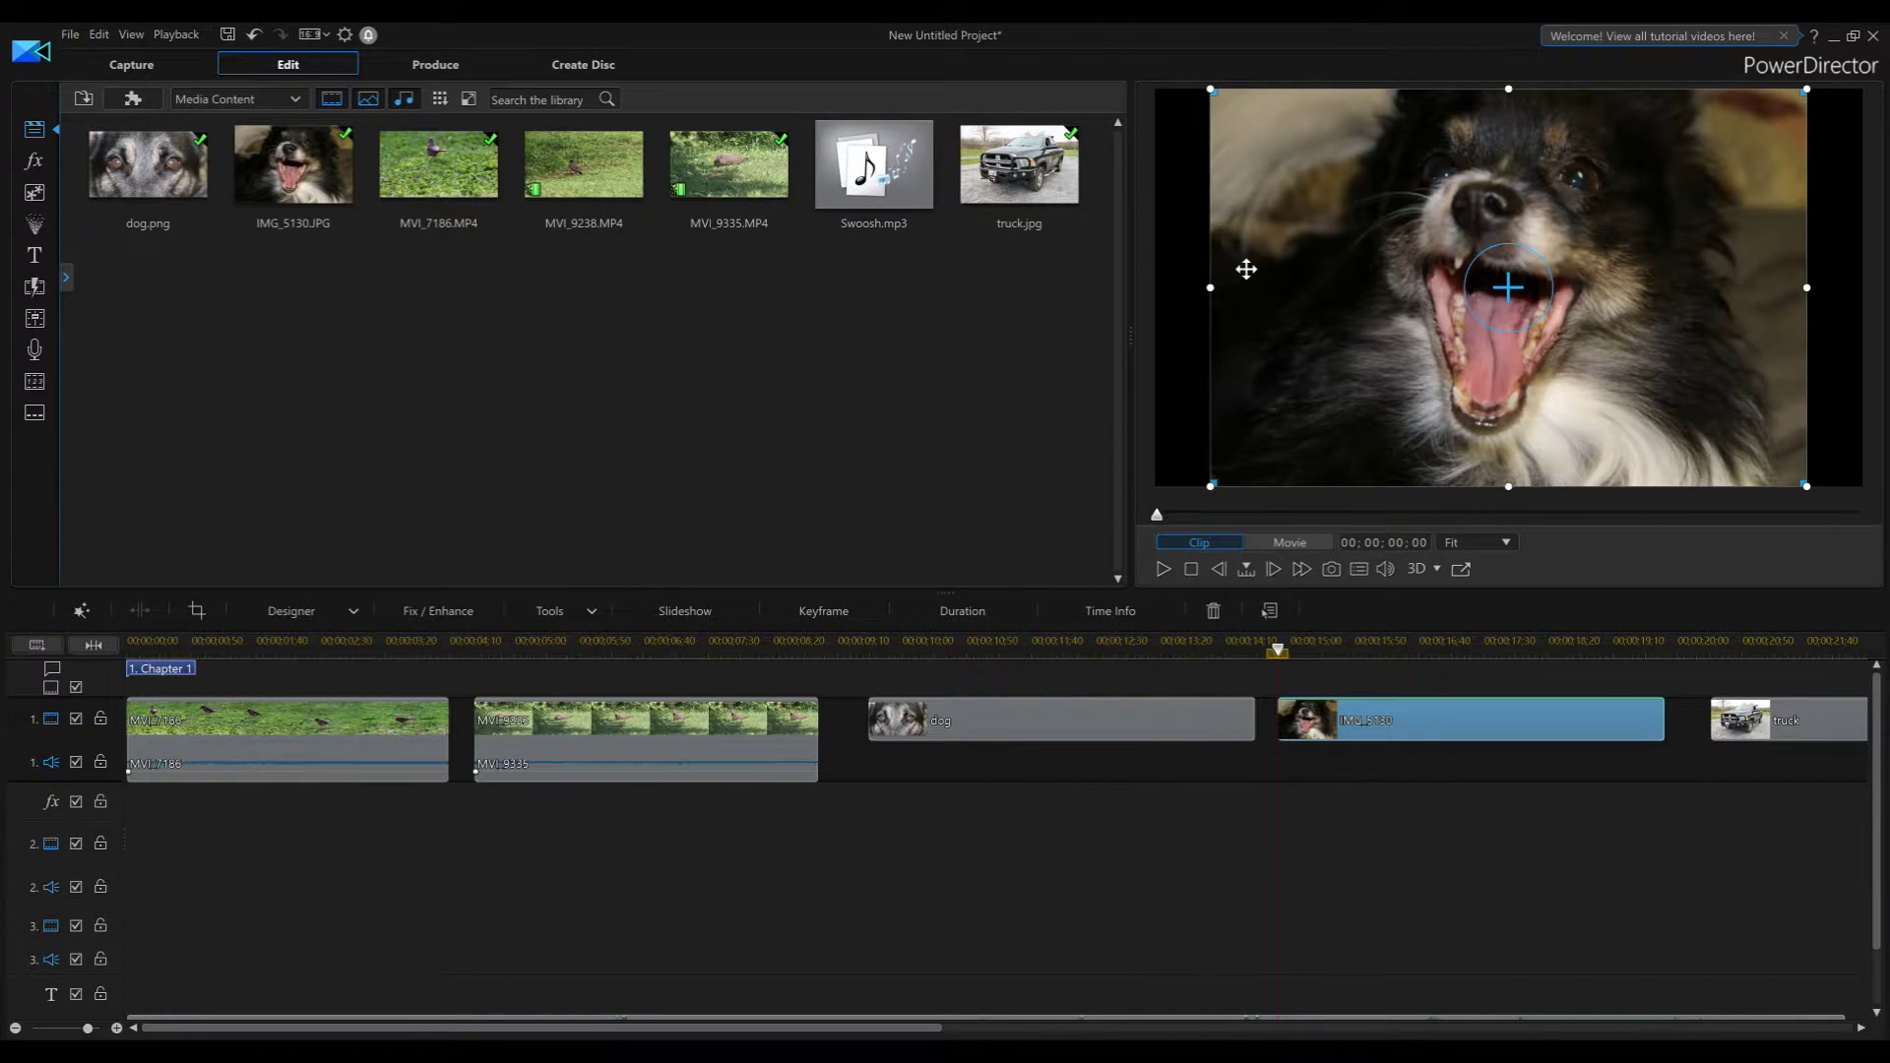
drag(1211, 286, 1158, 290)
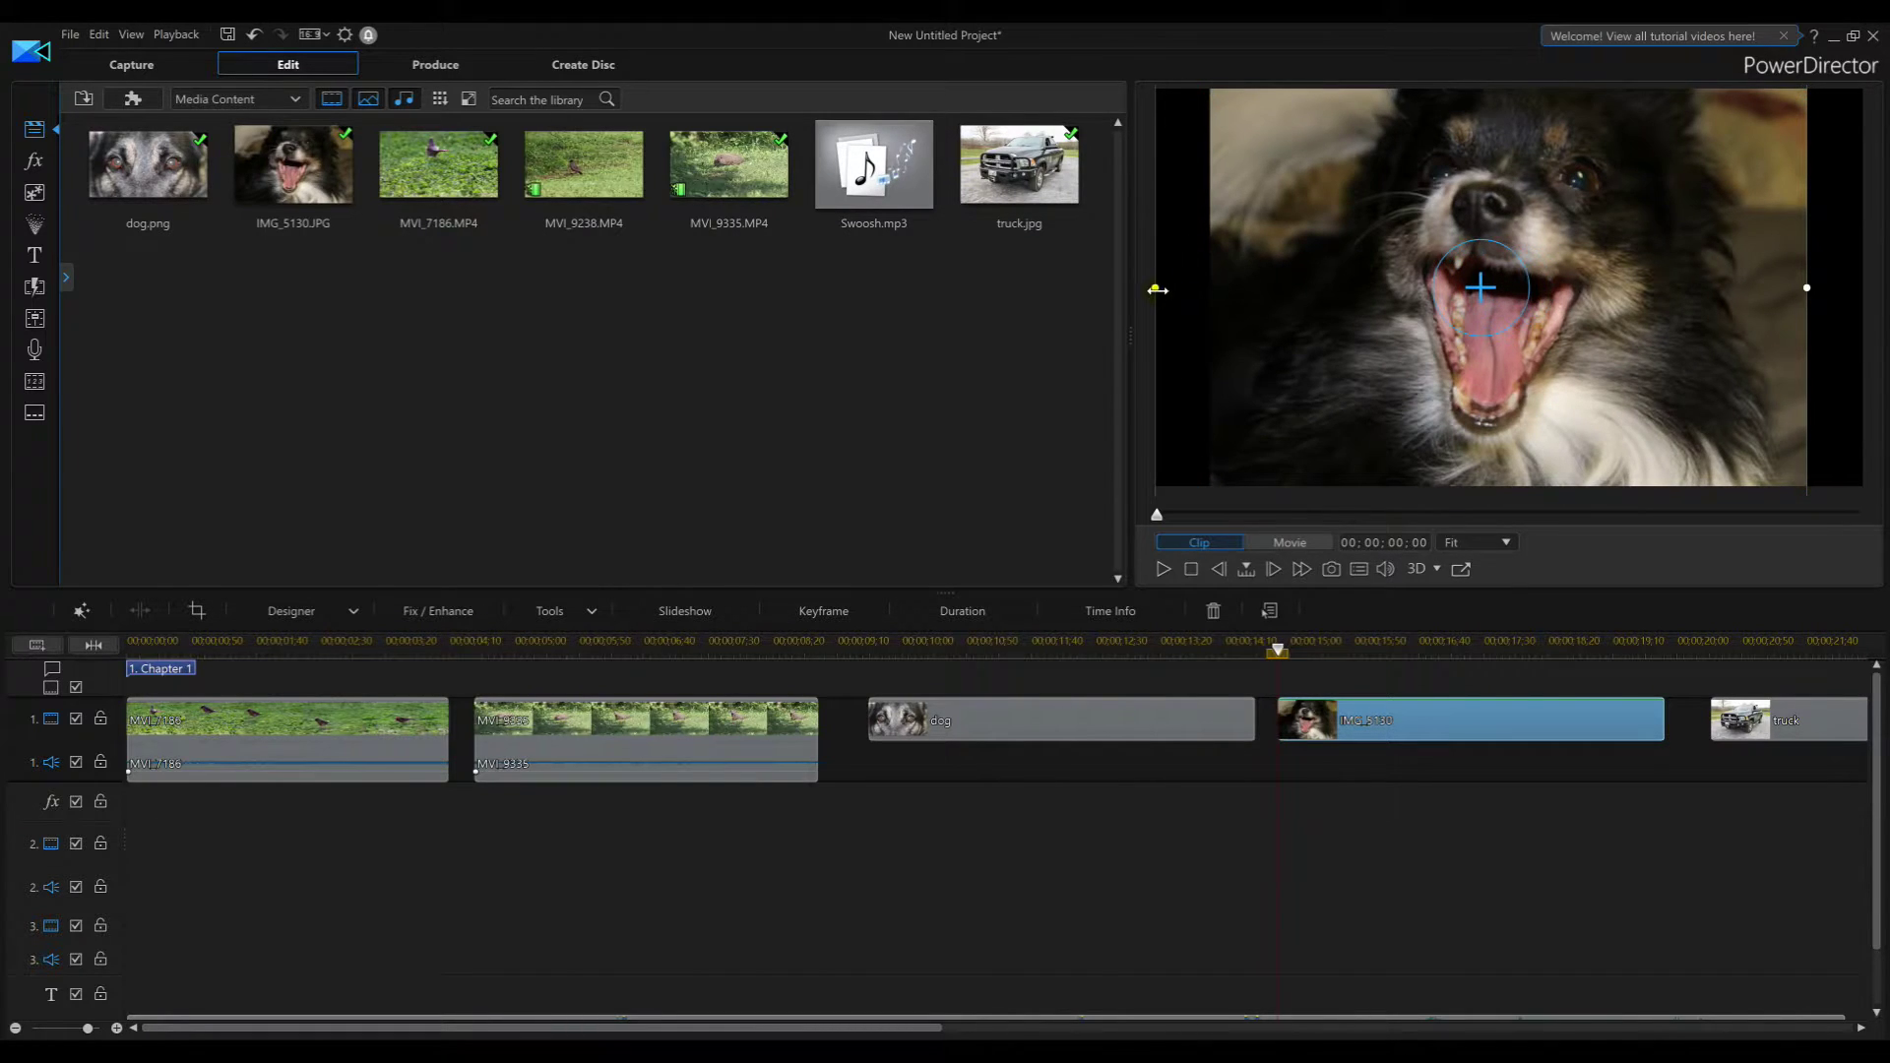
drag(1757, 362, 1860, 283)
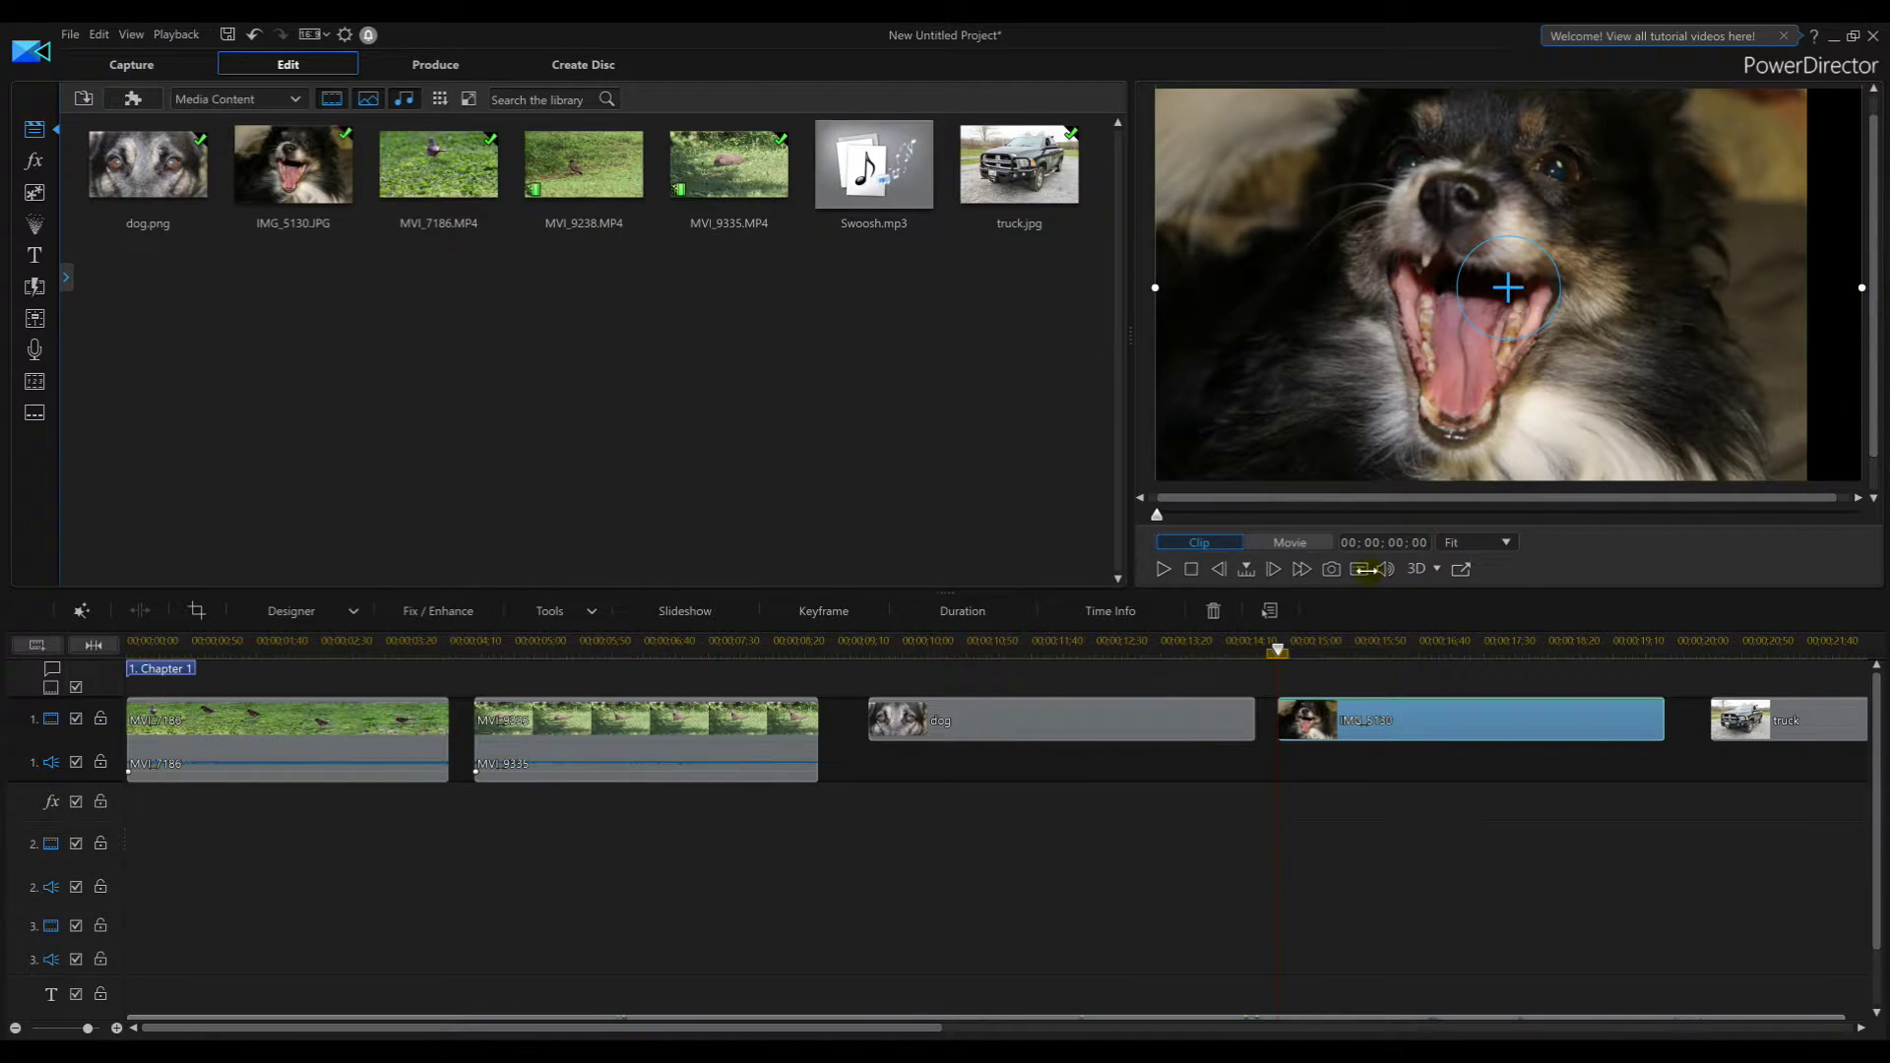
click(1042, 717)
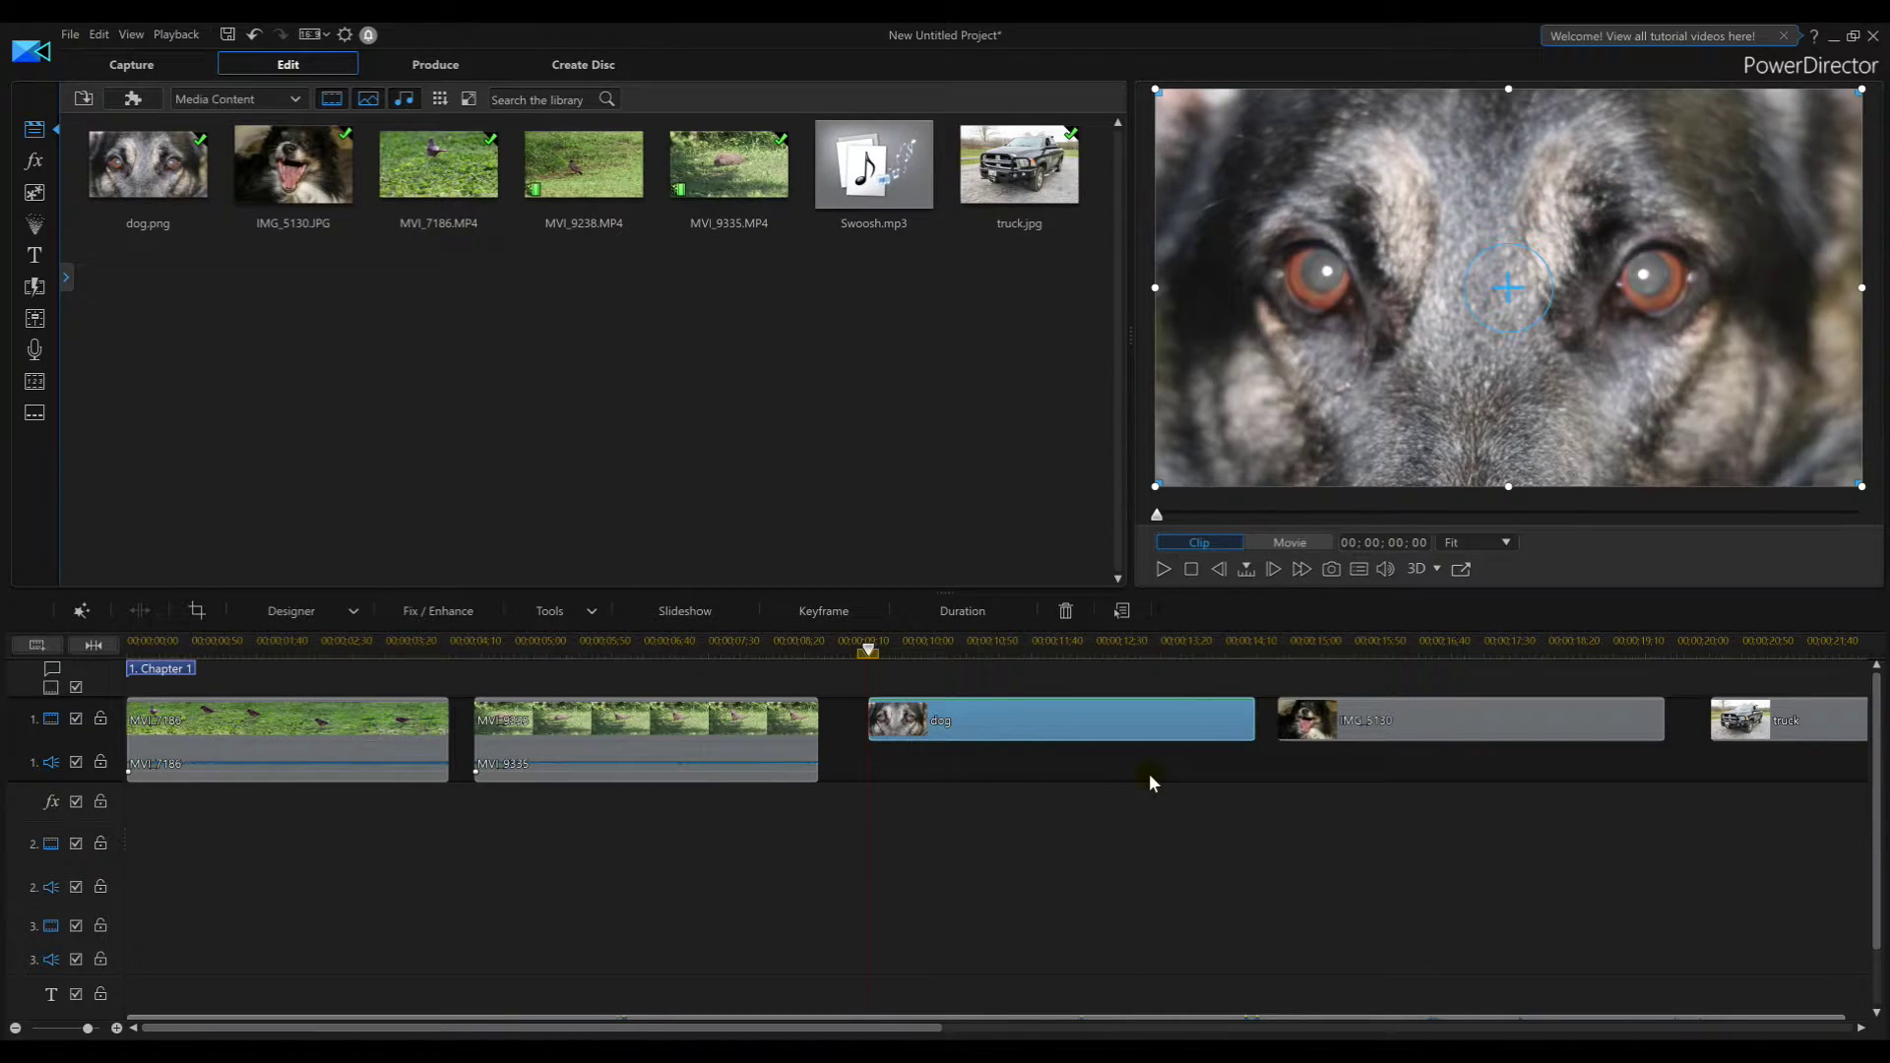
Preview the Slide 2 and Slide Spin Horizontal transitions, then settle on Slide
click(40, 288)
text(slide)
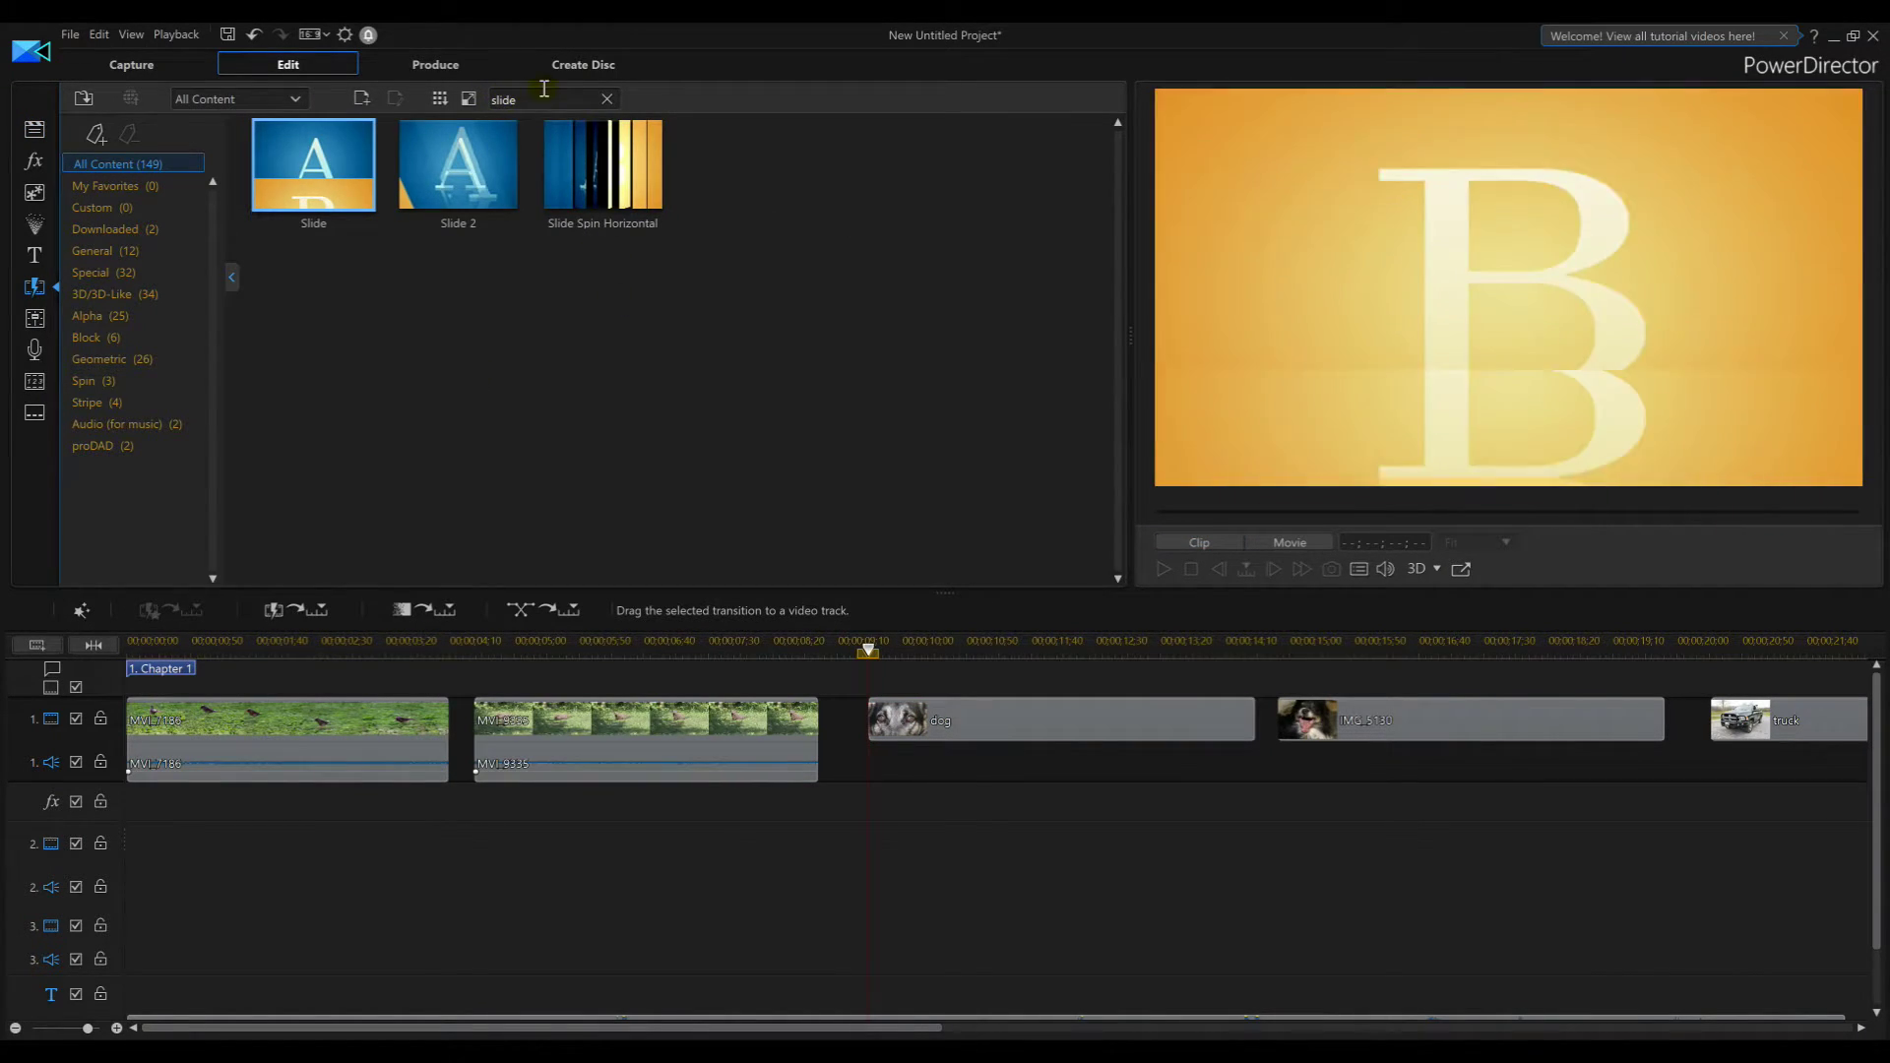
click(459, 167)
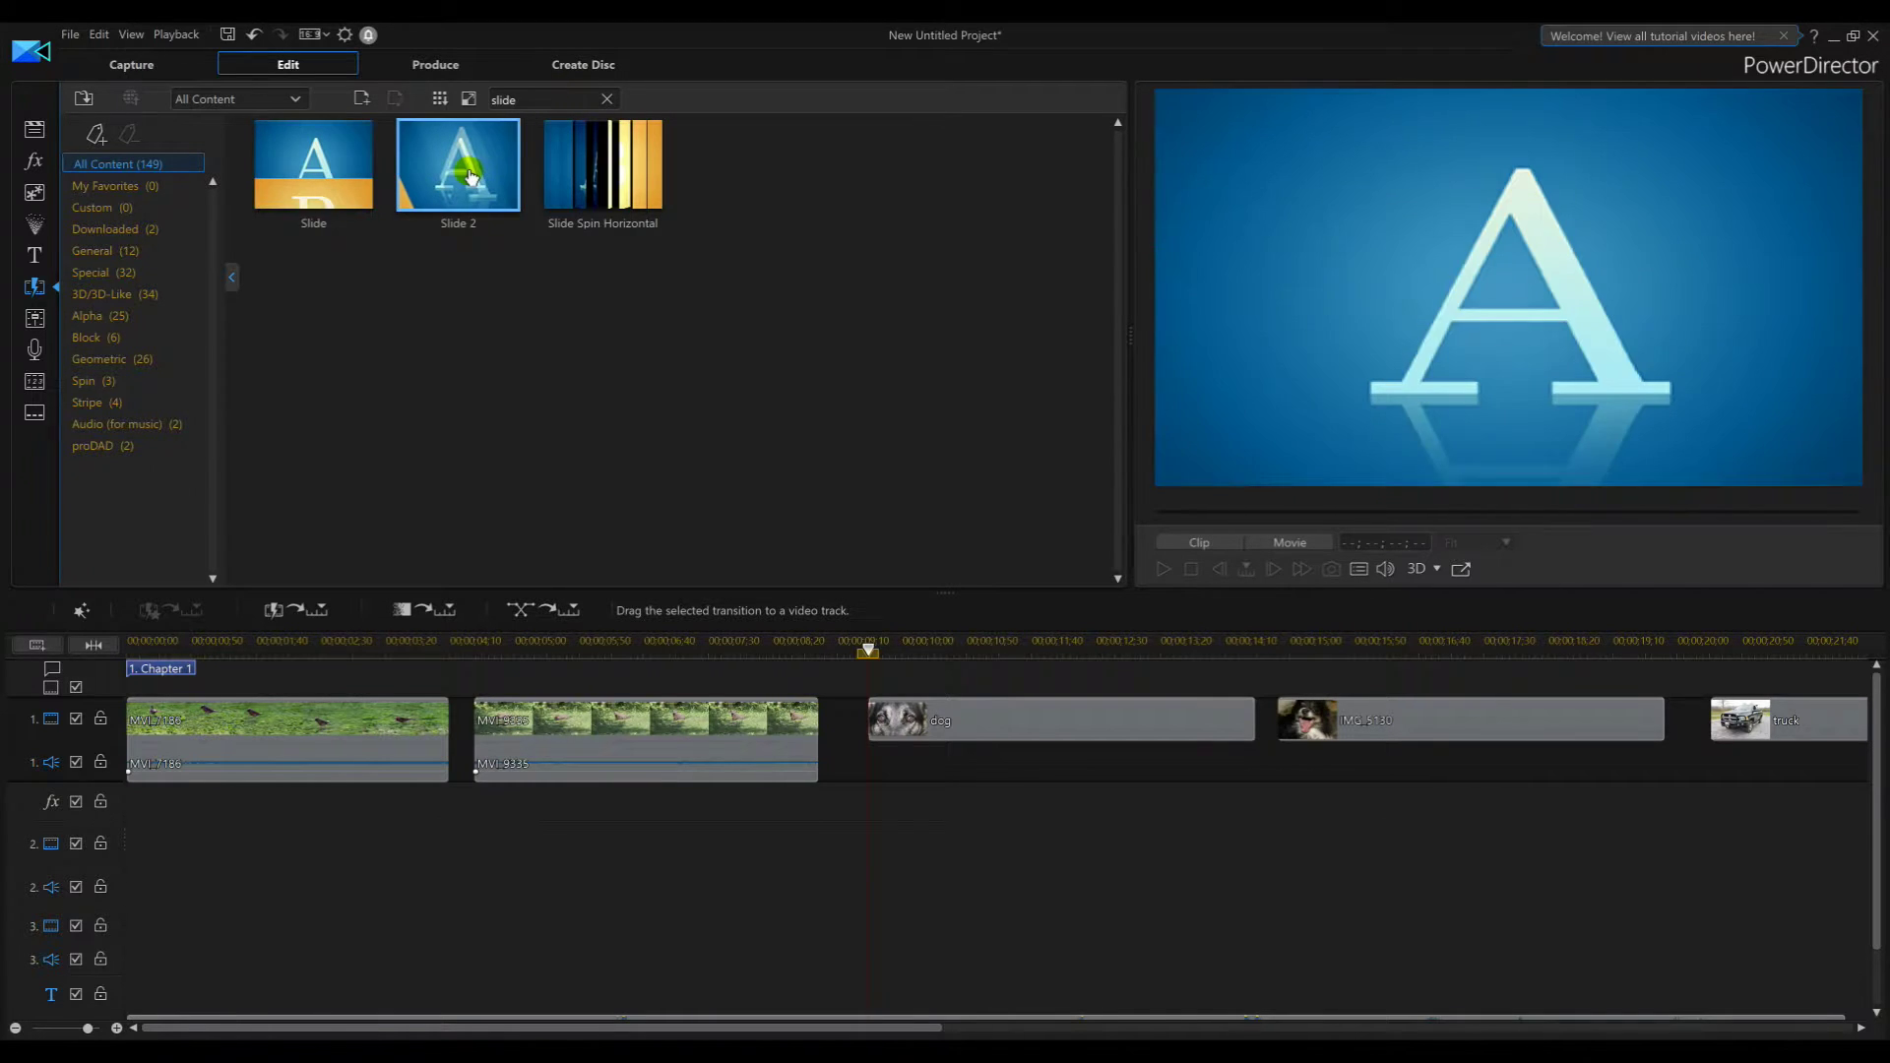
click(602, 167)
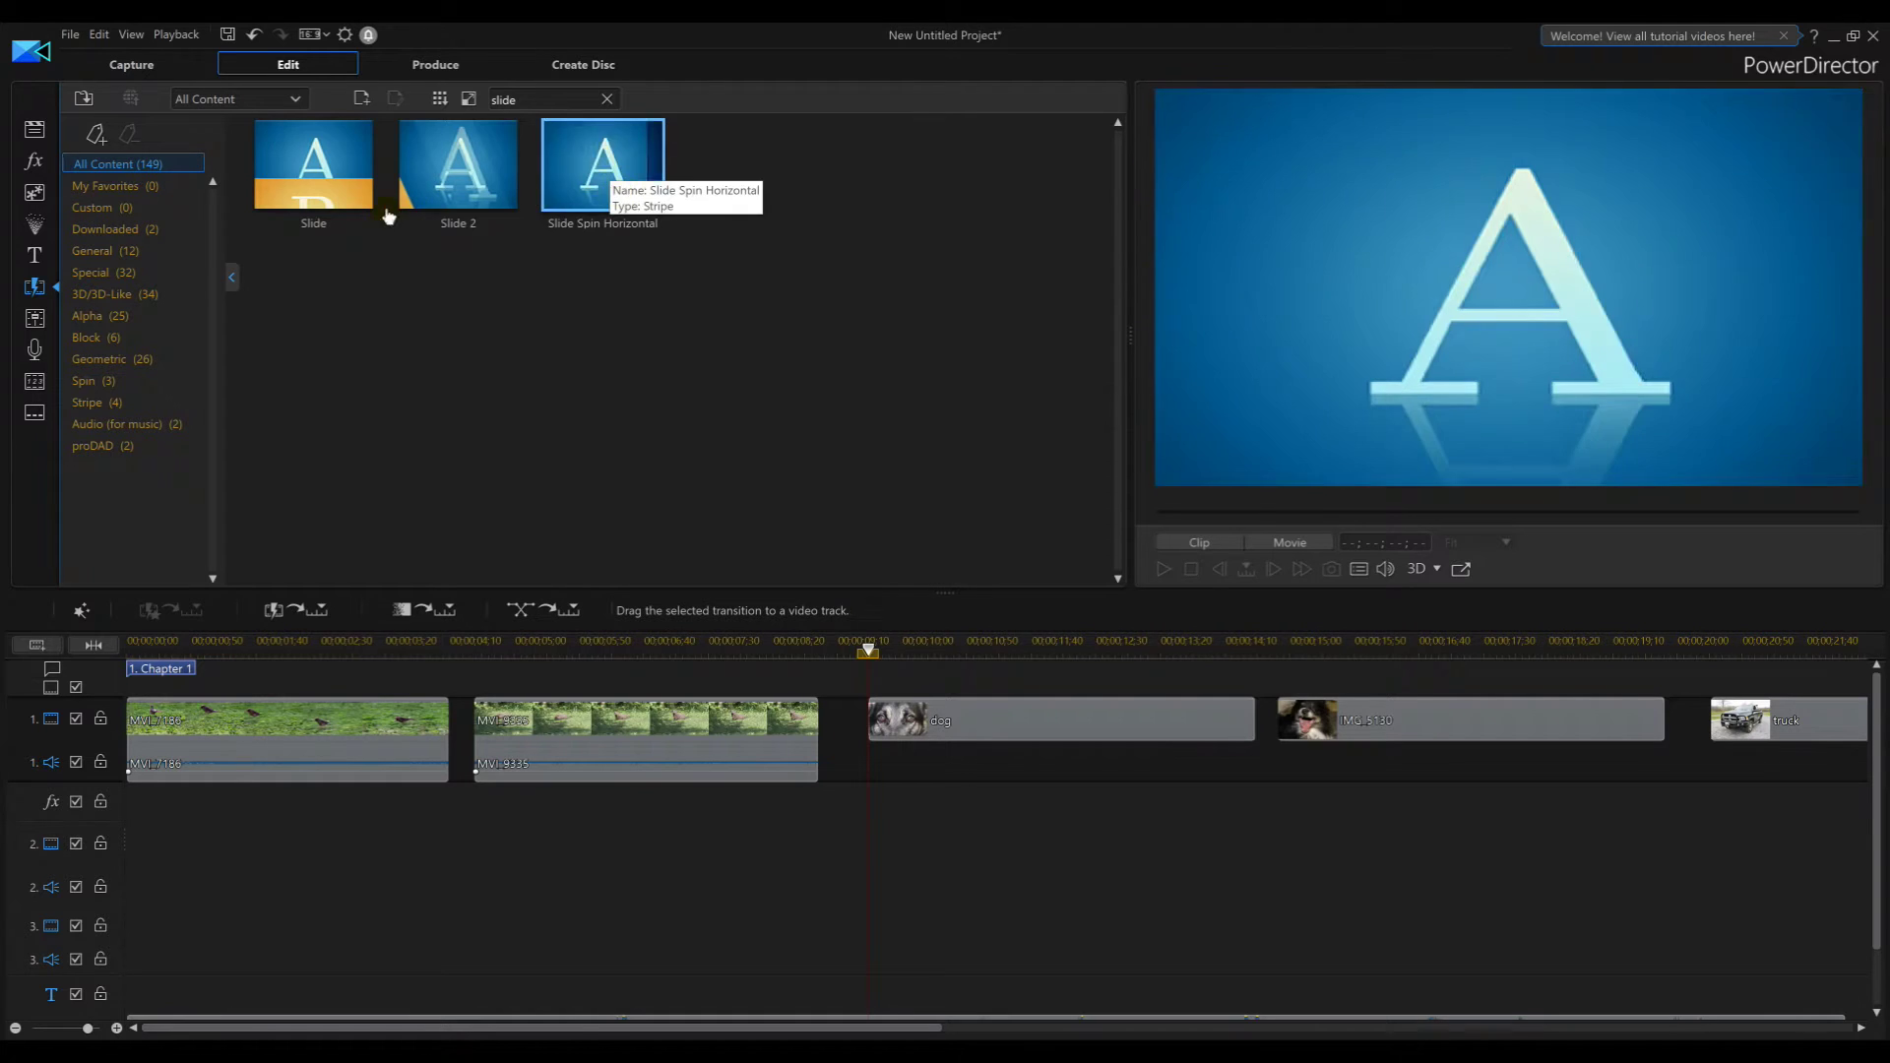
click(315, 170)
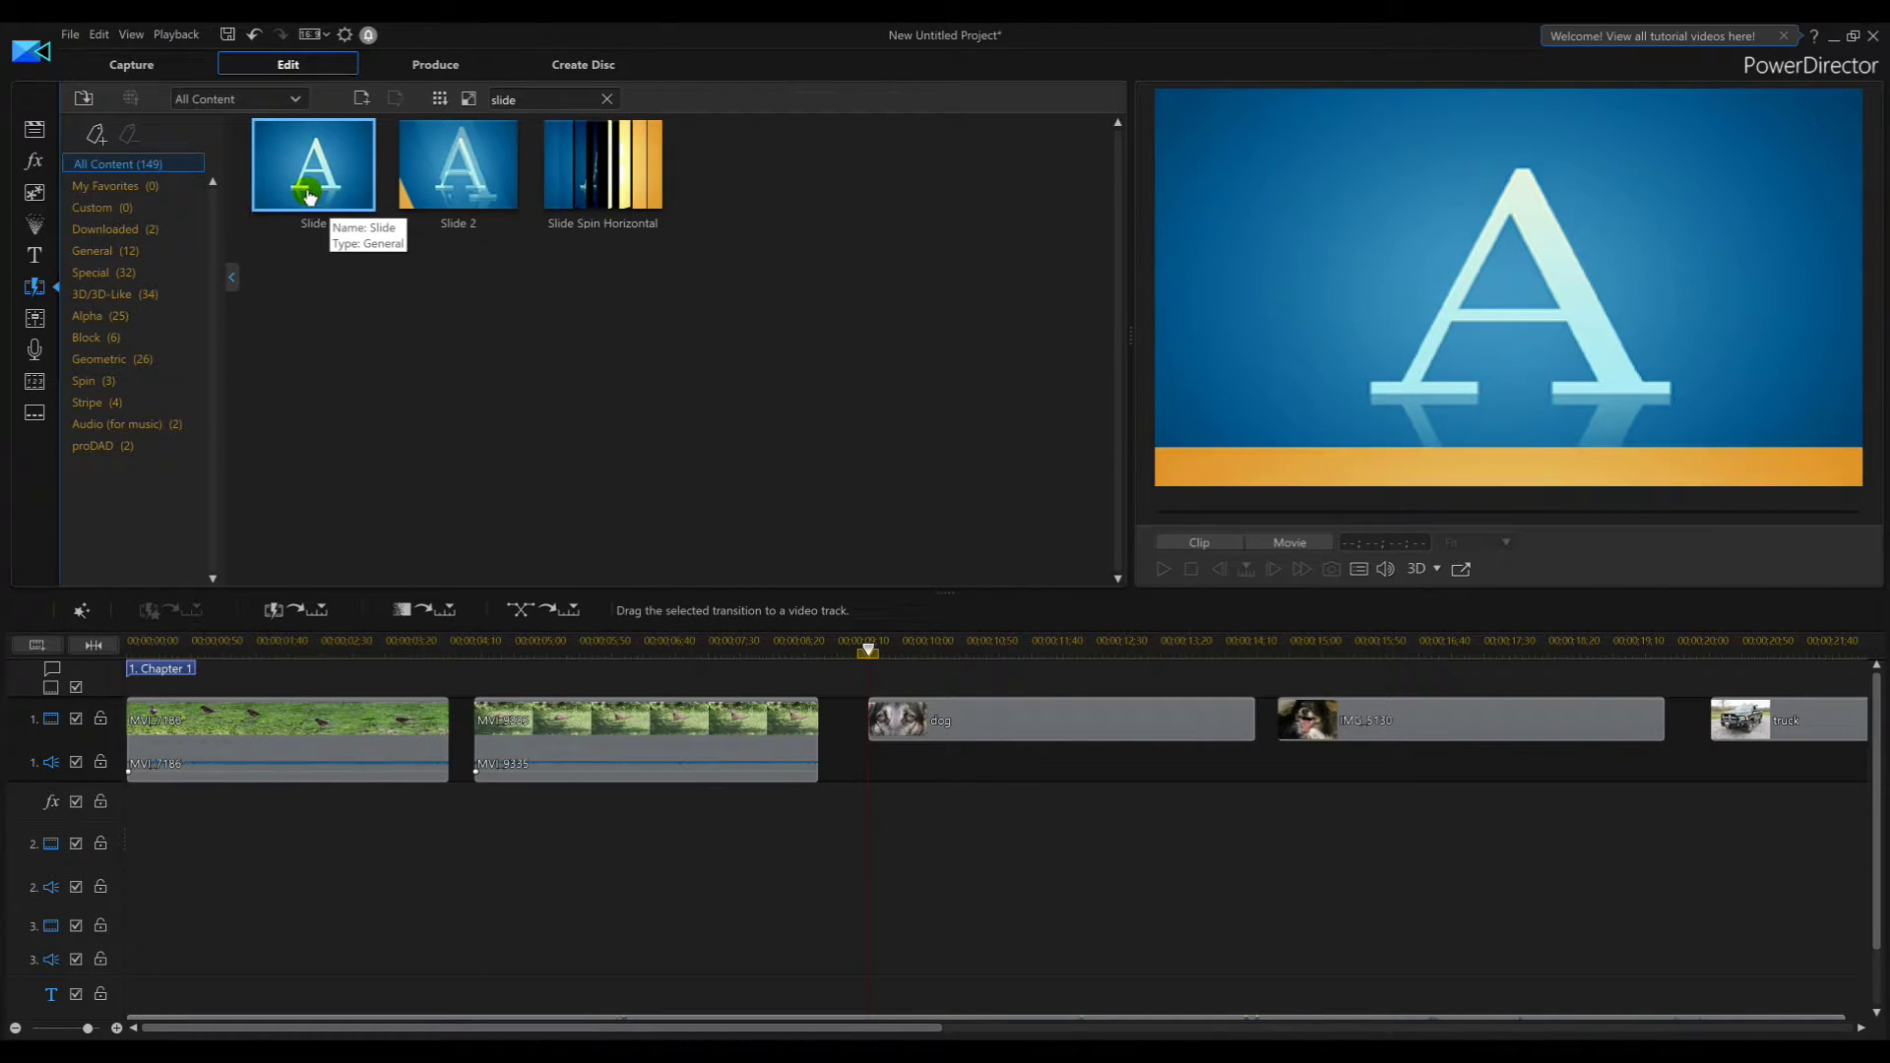
Place Slide transitions before the groundhog clip and the dog, IMG_5130 and truck photos
drag(354, 347, 481, 724)
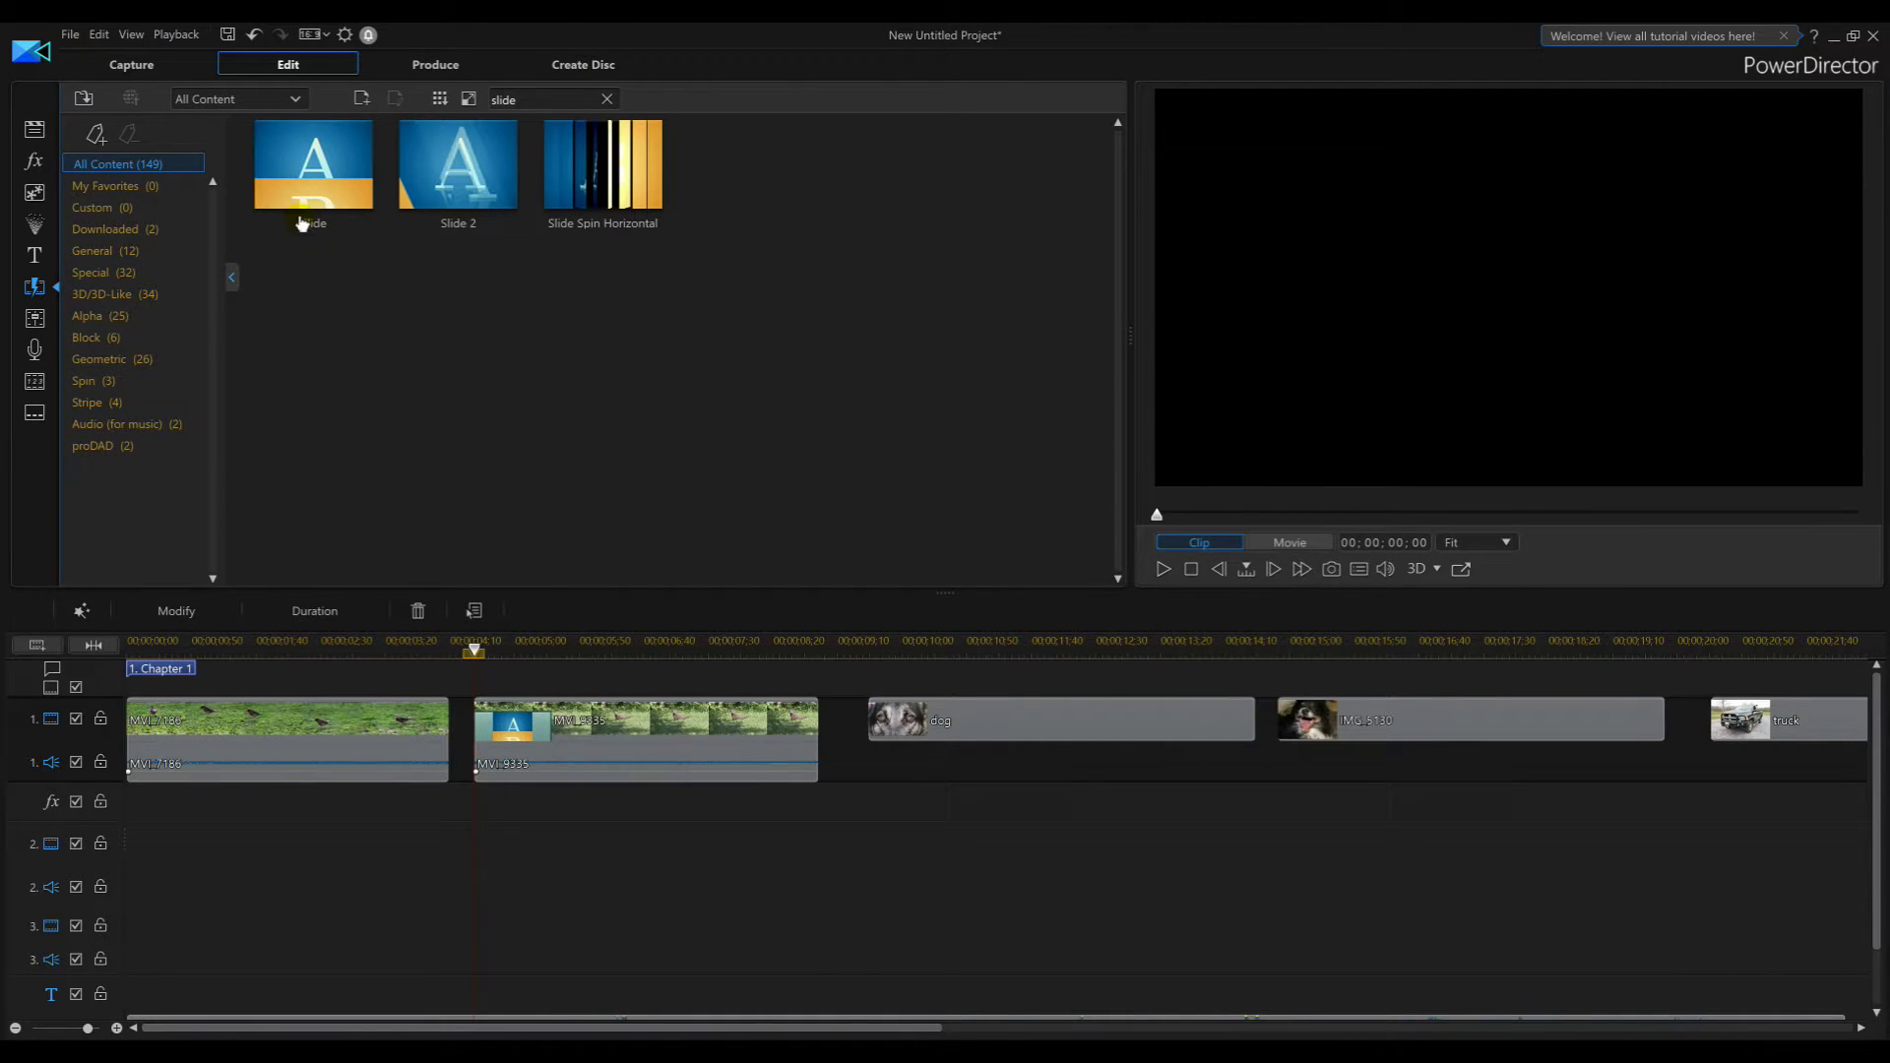
click(314, 166)
drag(300, 180, 886, 721)
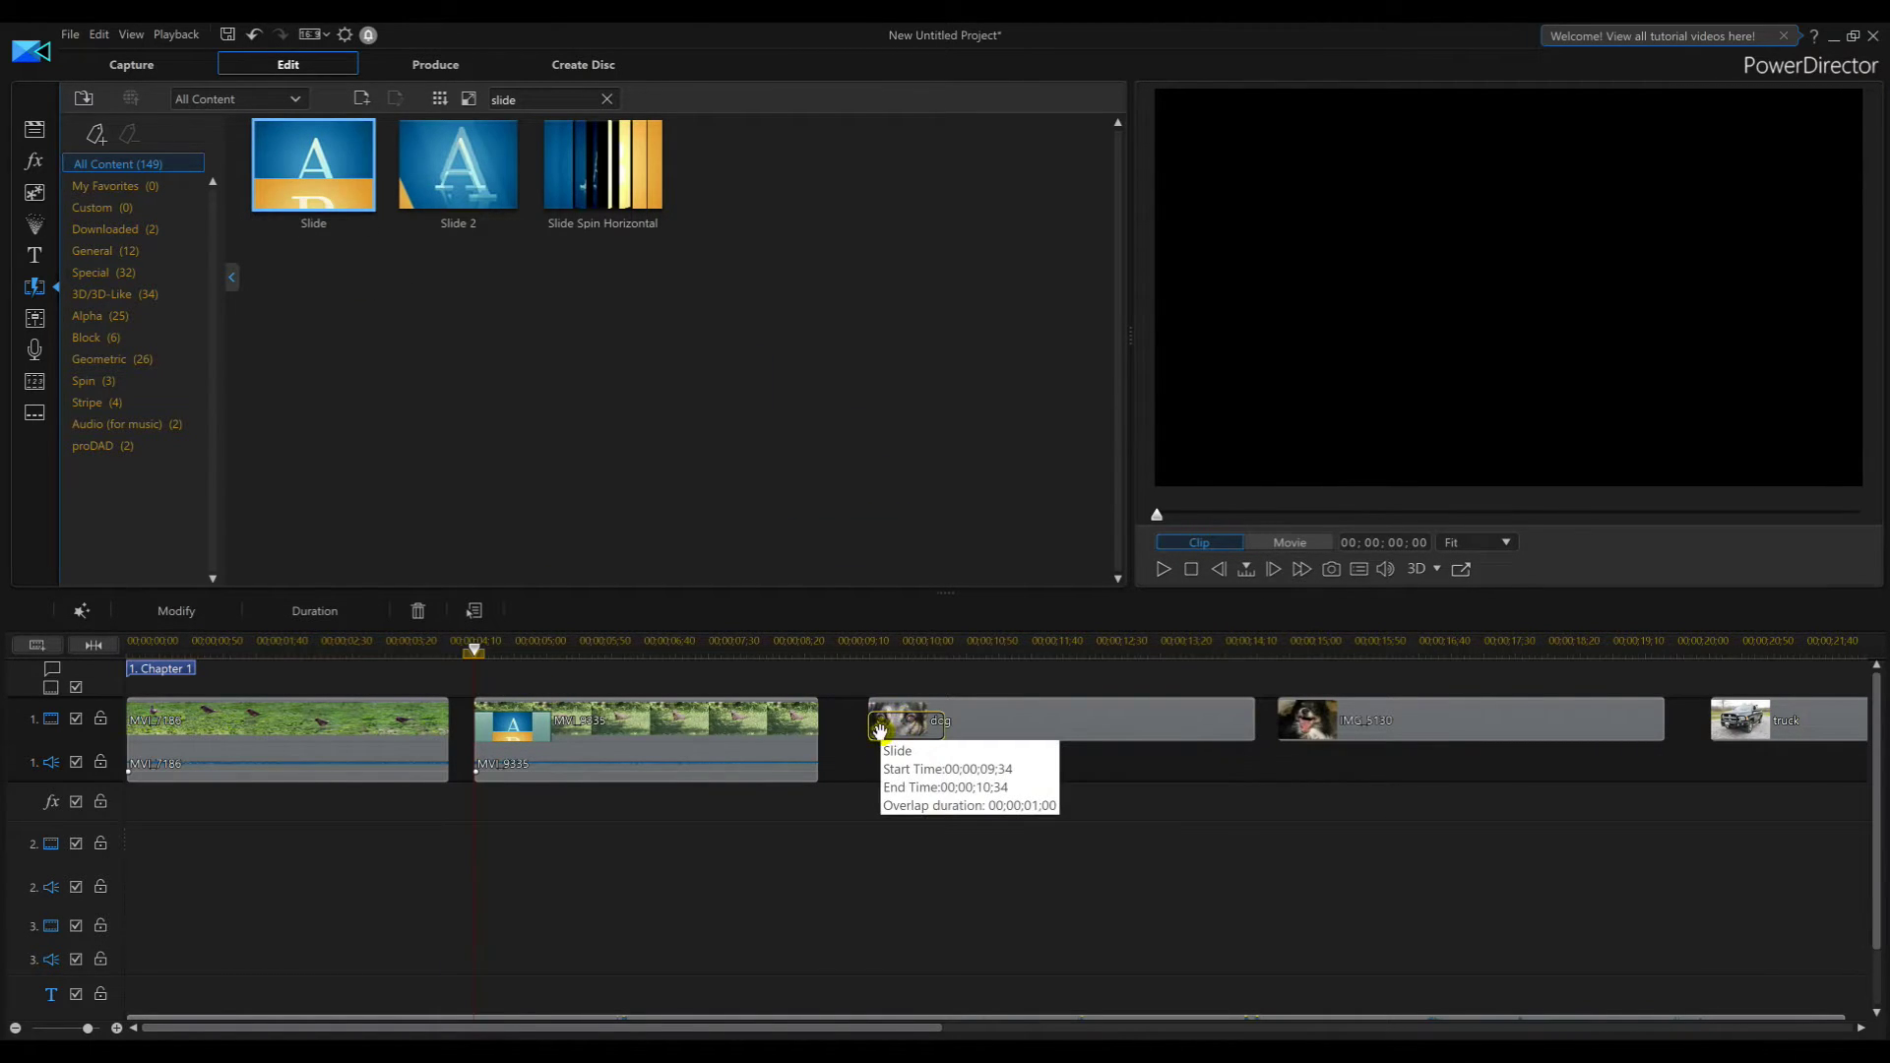
drag(314, 167, 1297, 806)
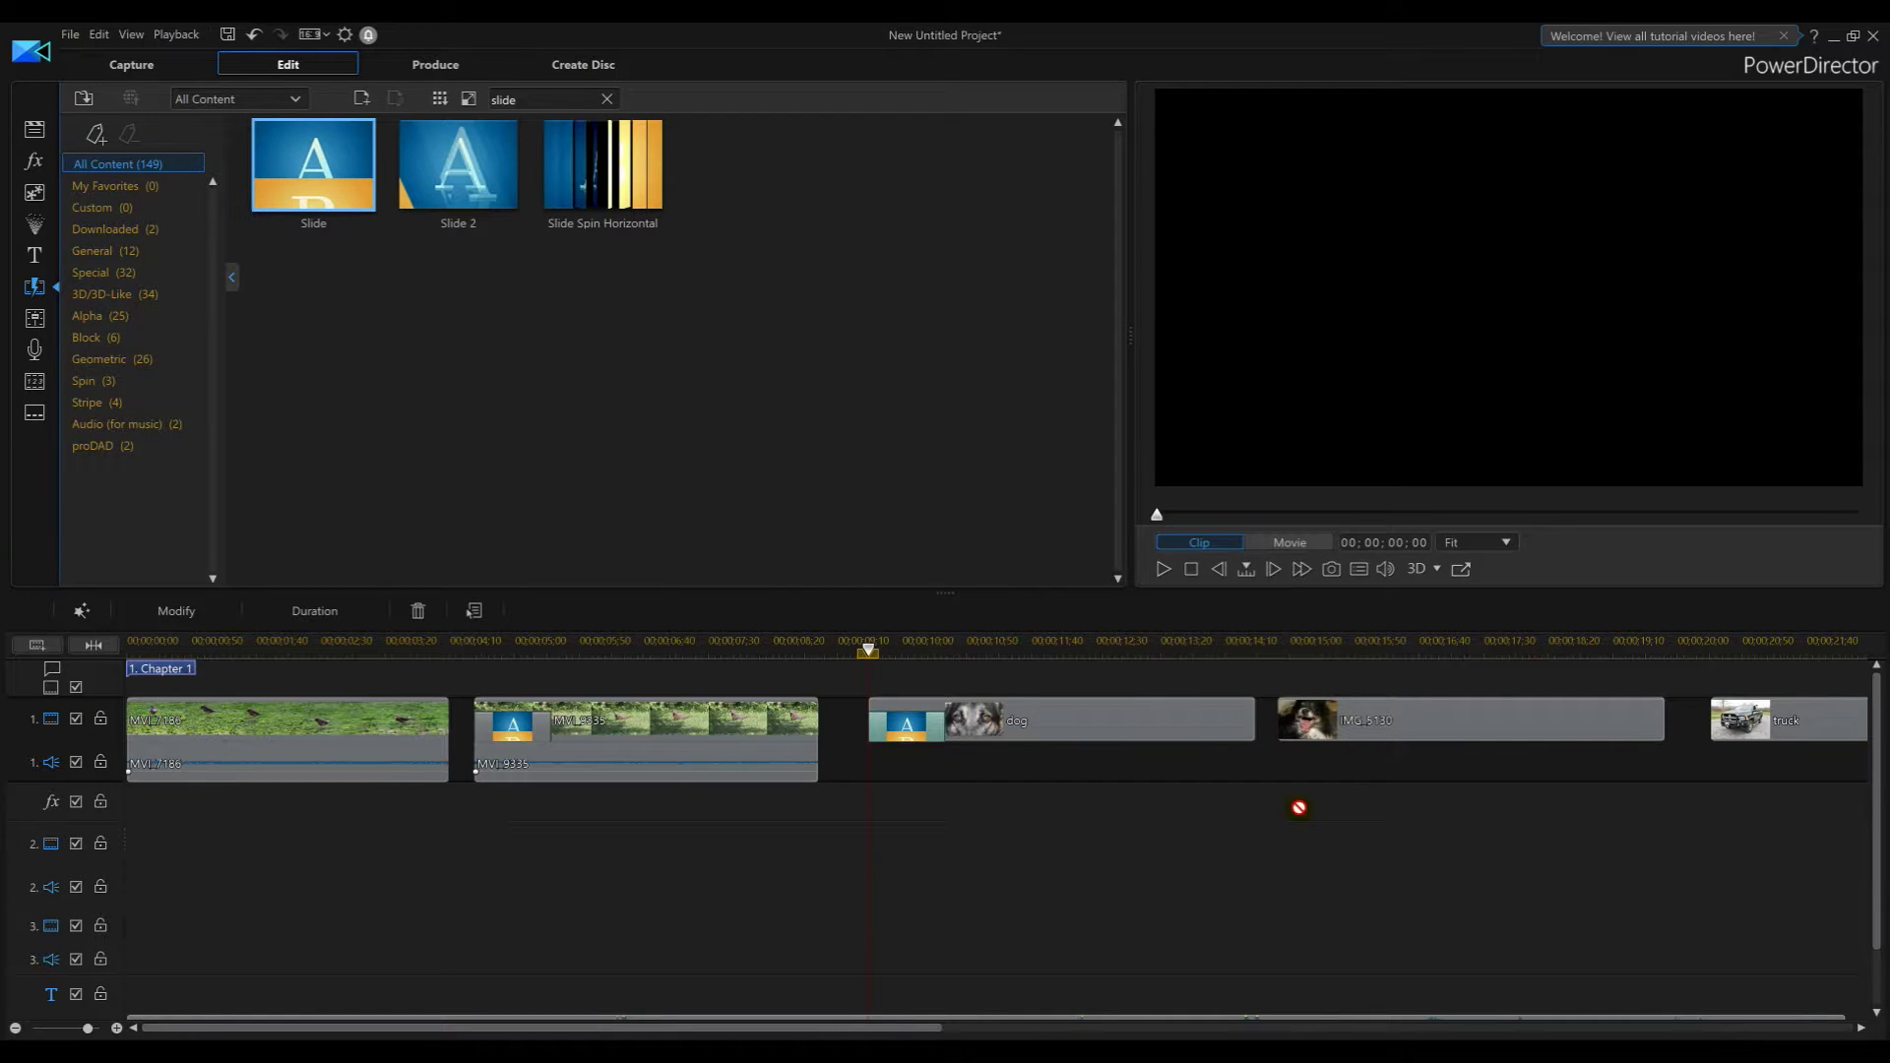
drag(1310, 739, 1310, 730)
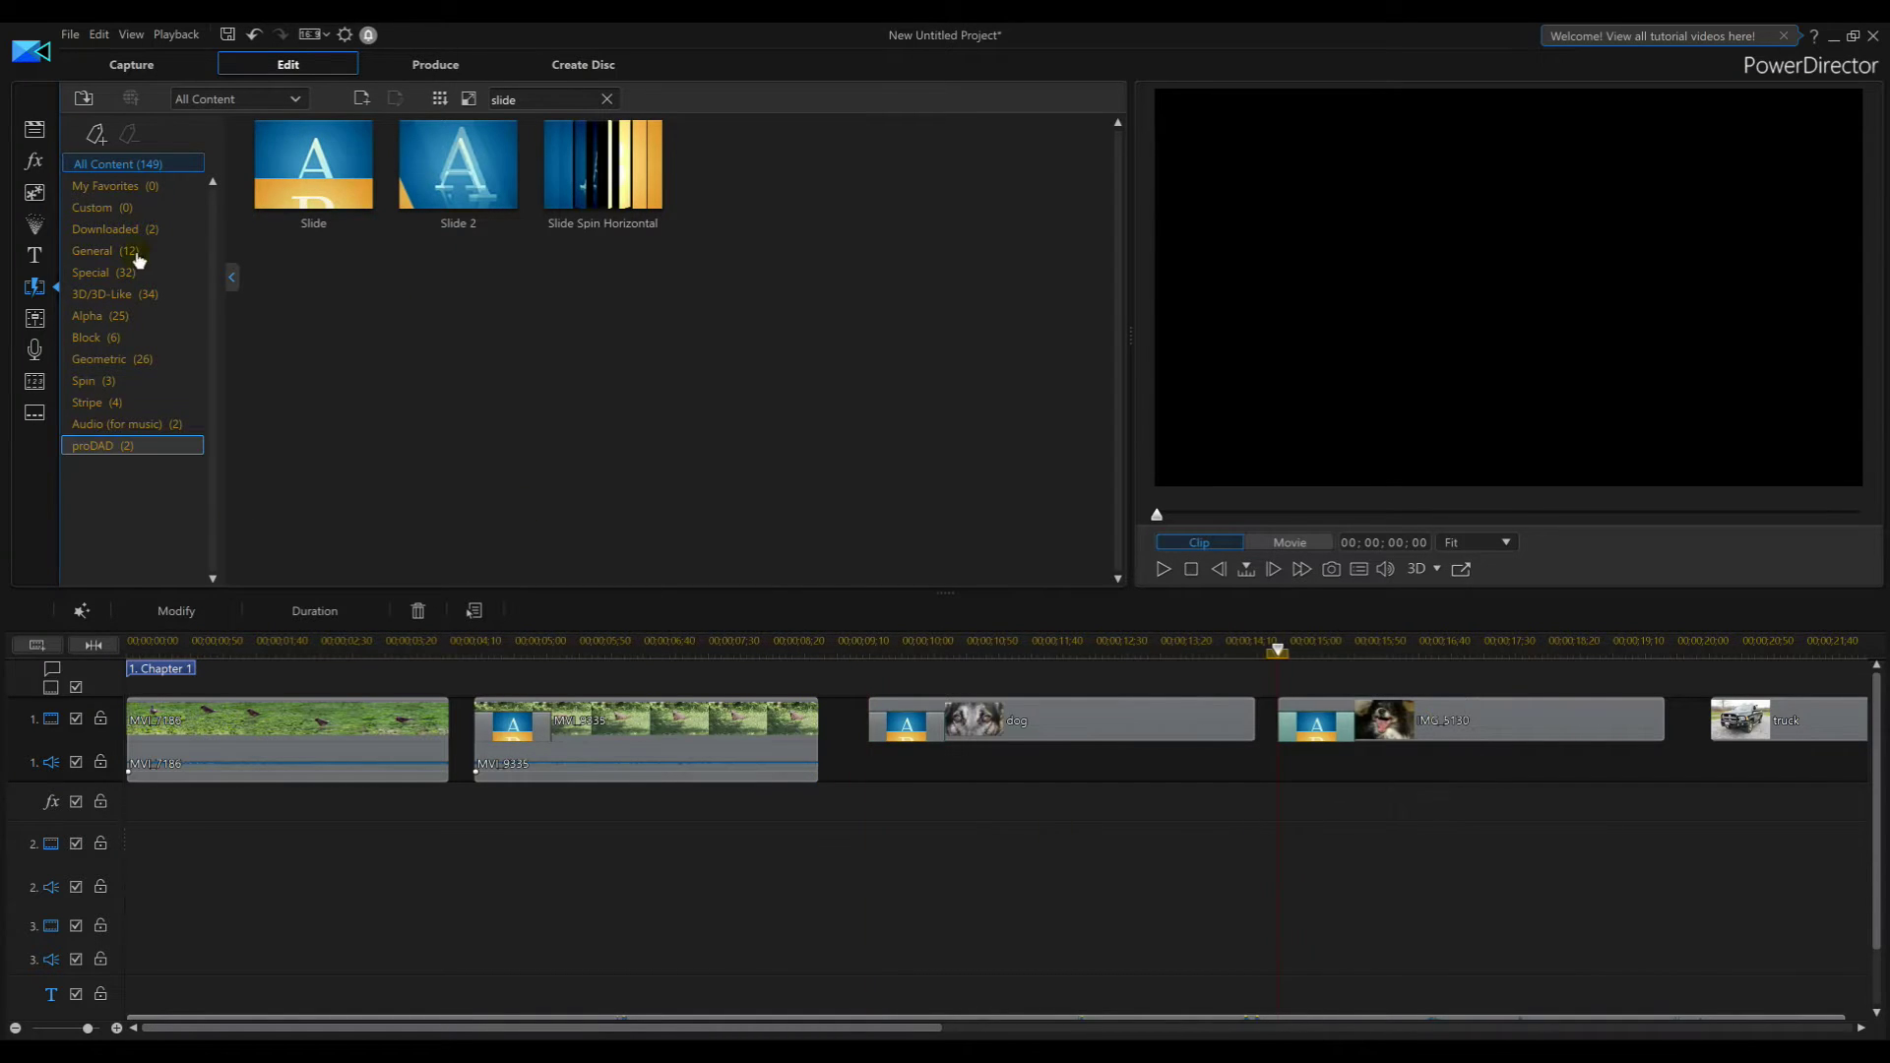
drag(313, 167, 1717, 724)
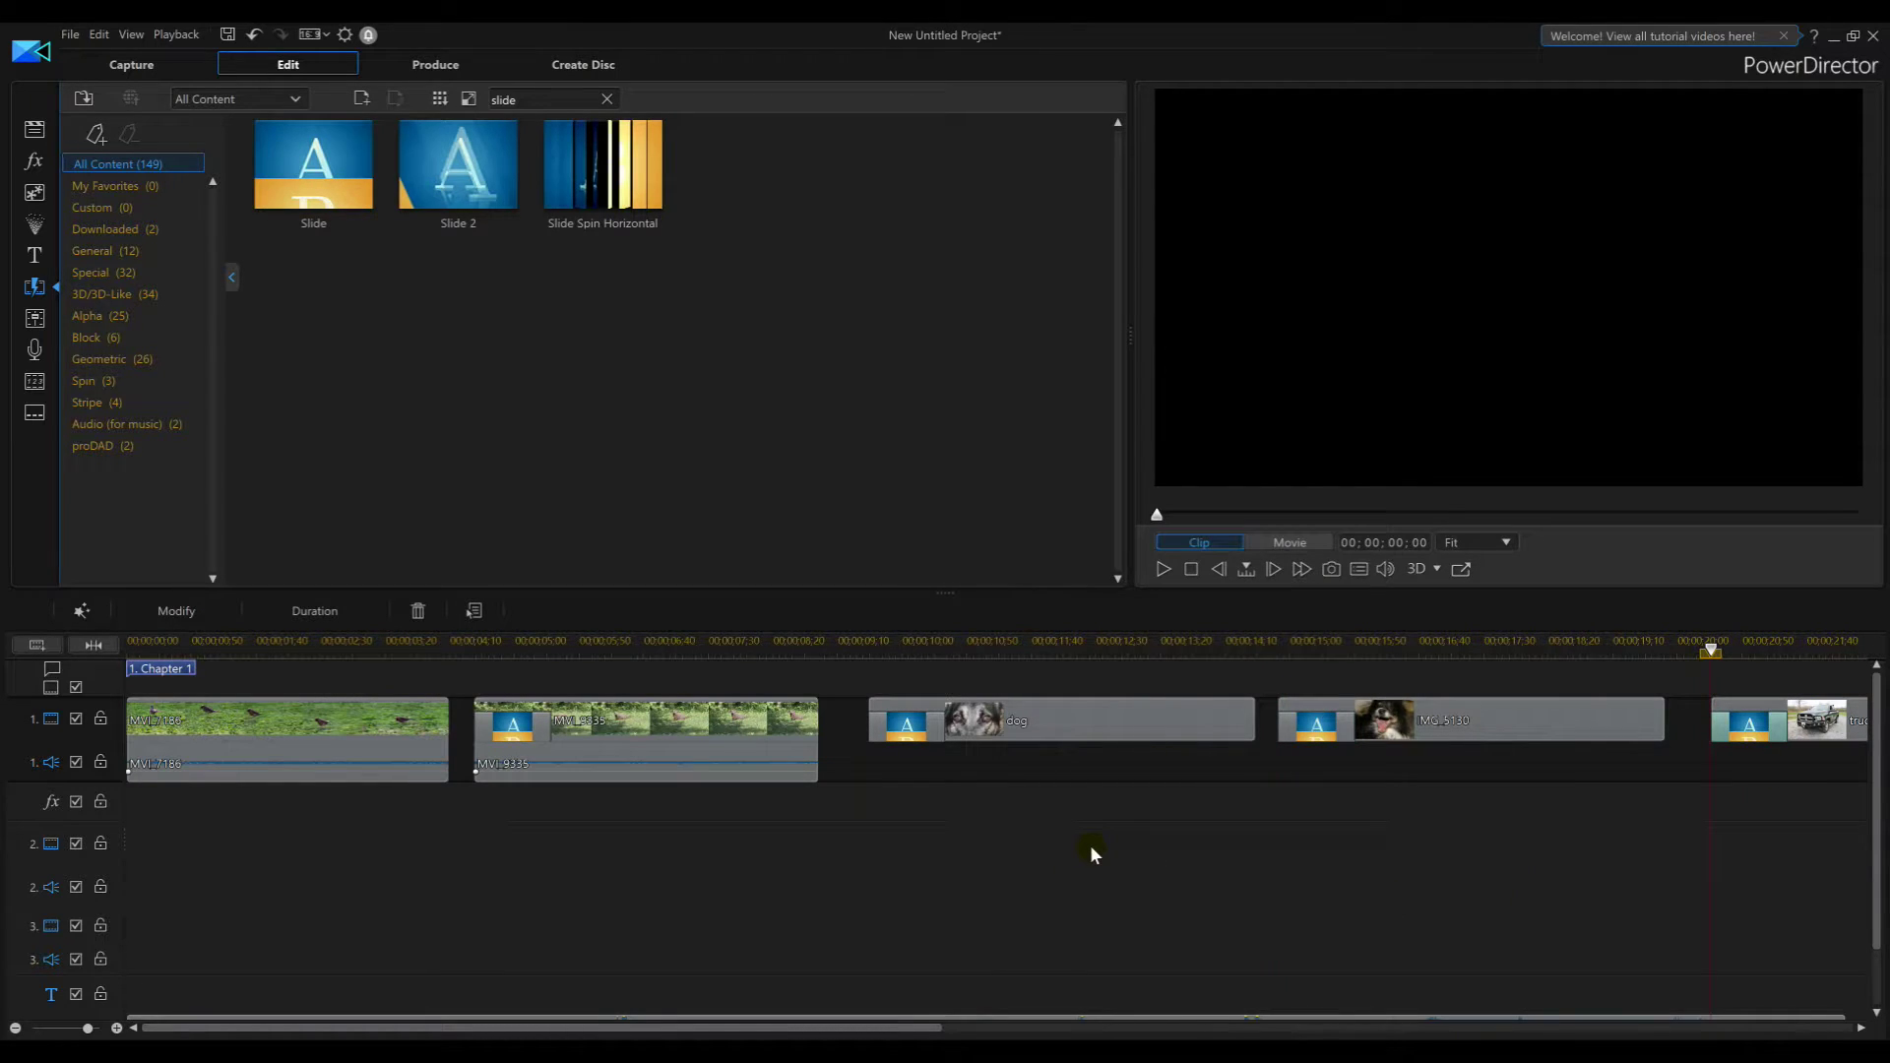
Make the groundhog clip's Slide transition slide right with a 15-frame duration
click(498, 729)
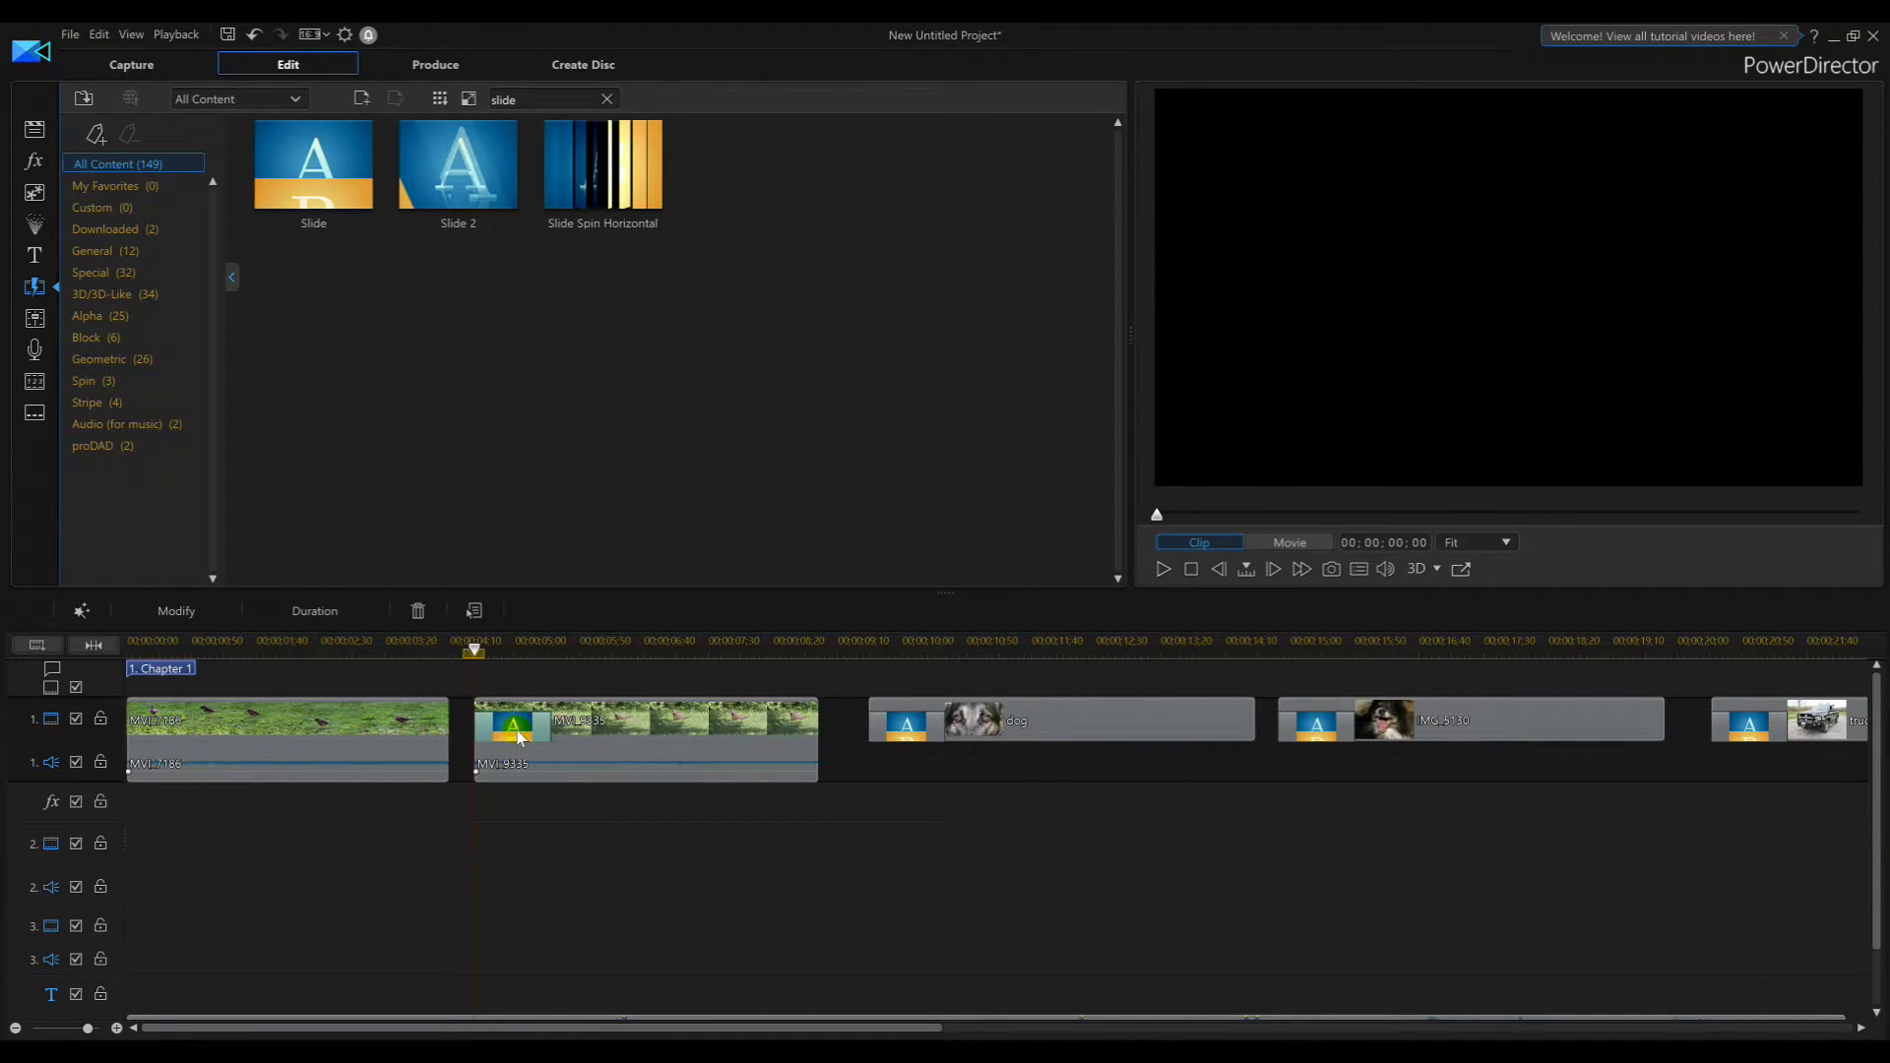
click(175, 610)
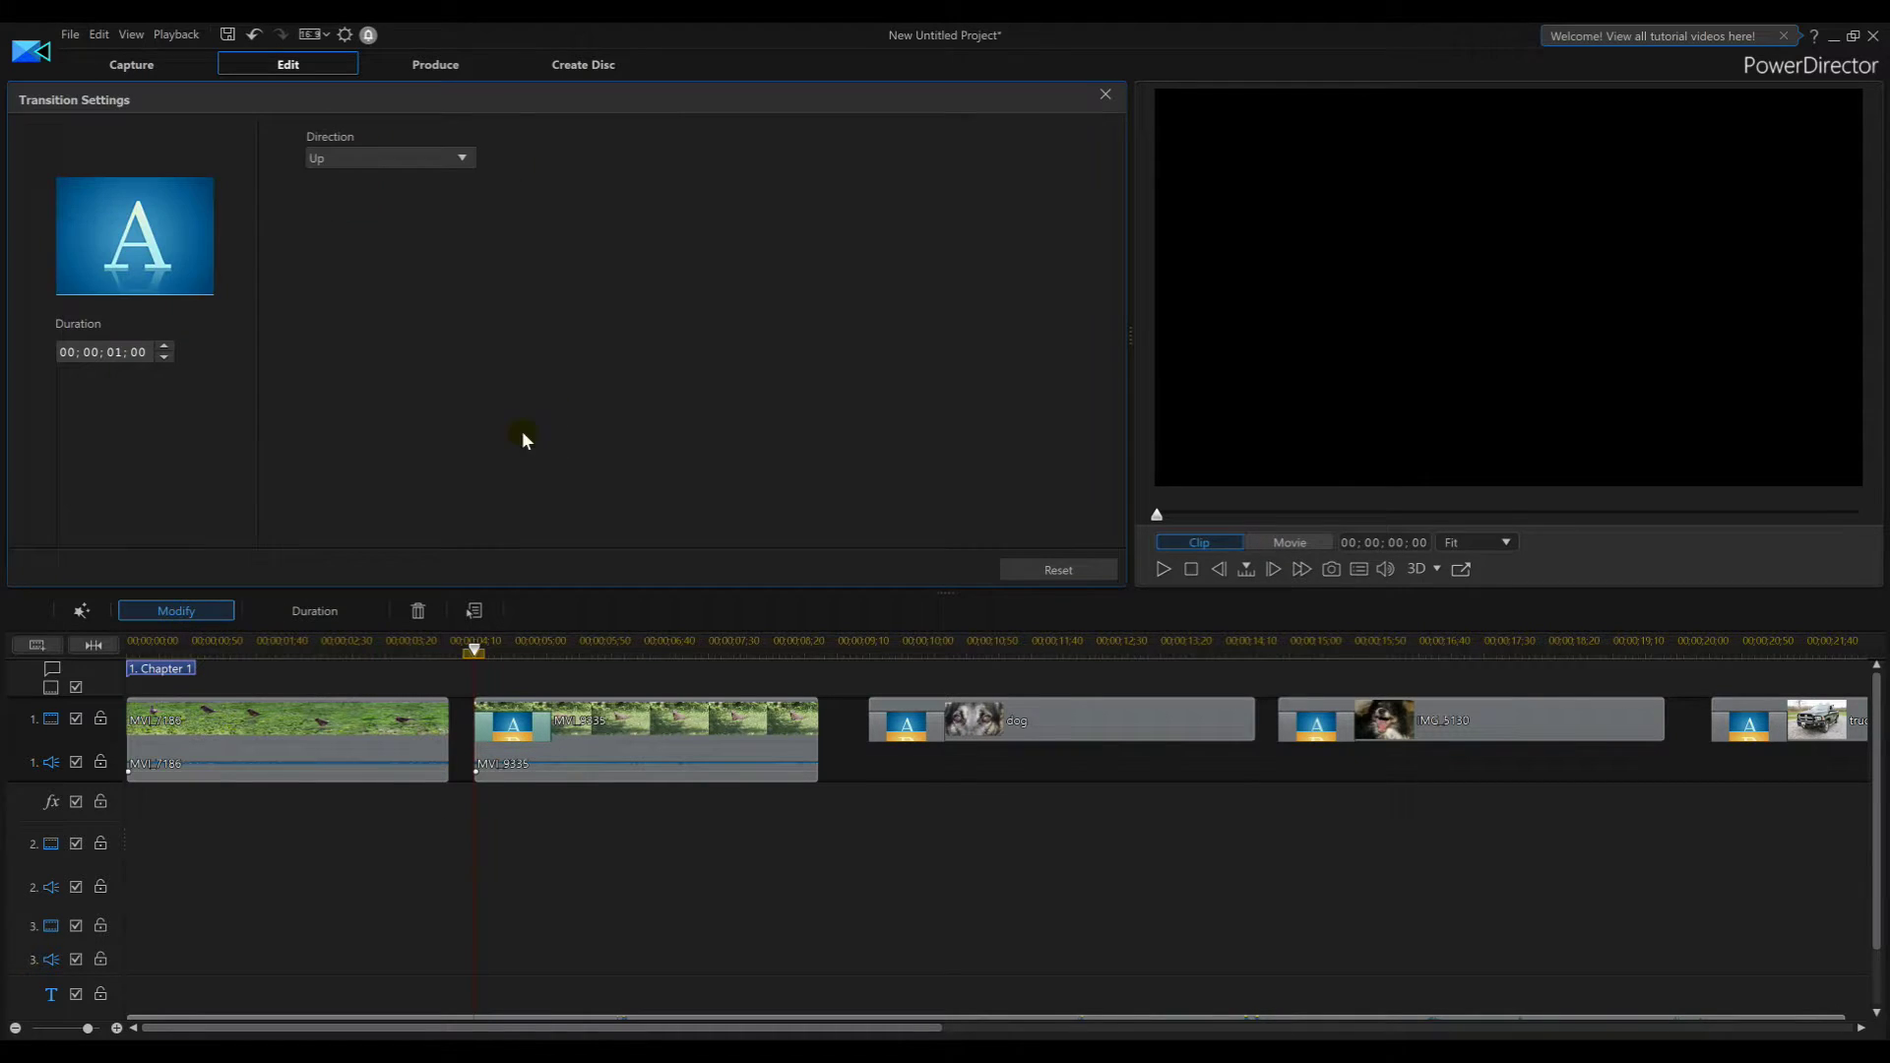
click(372, 160)
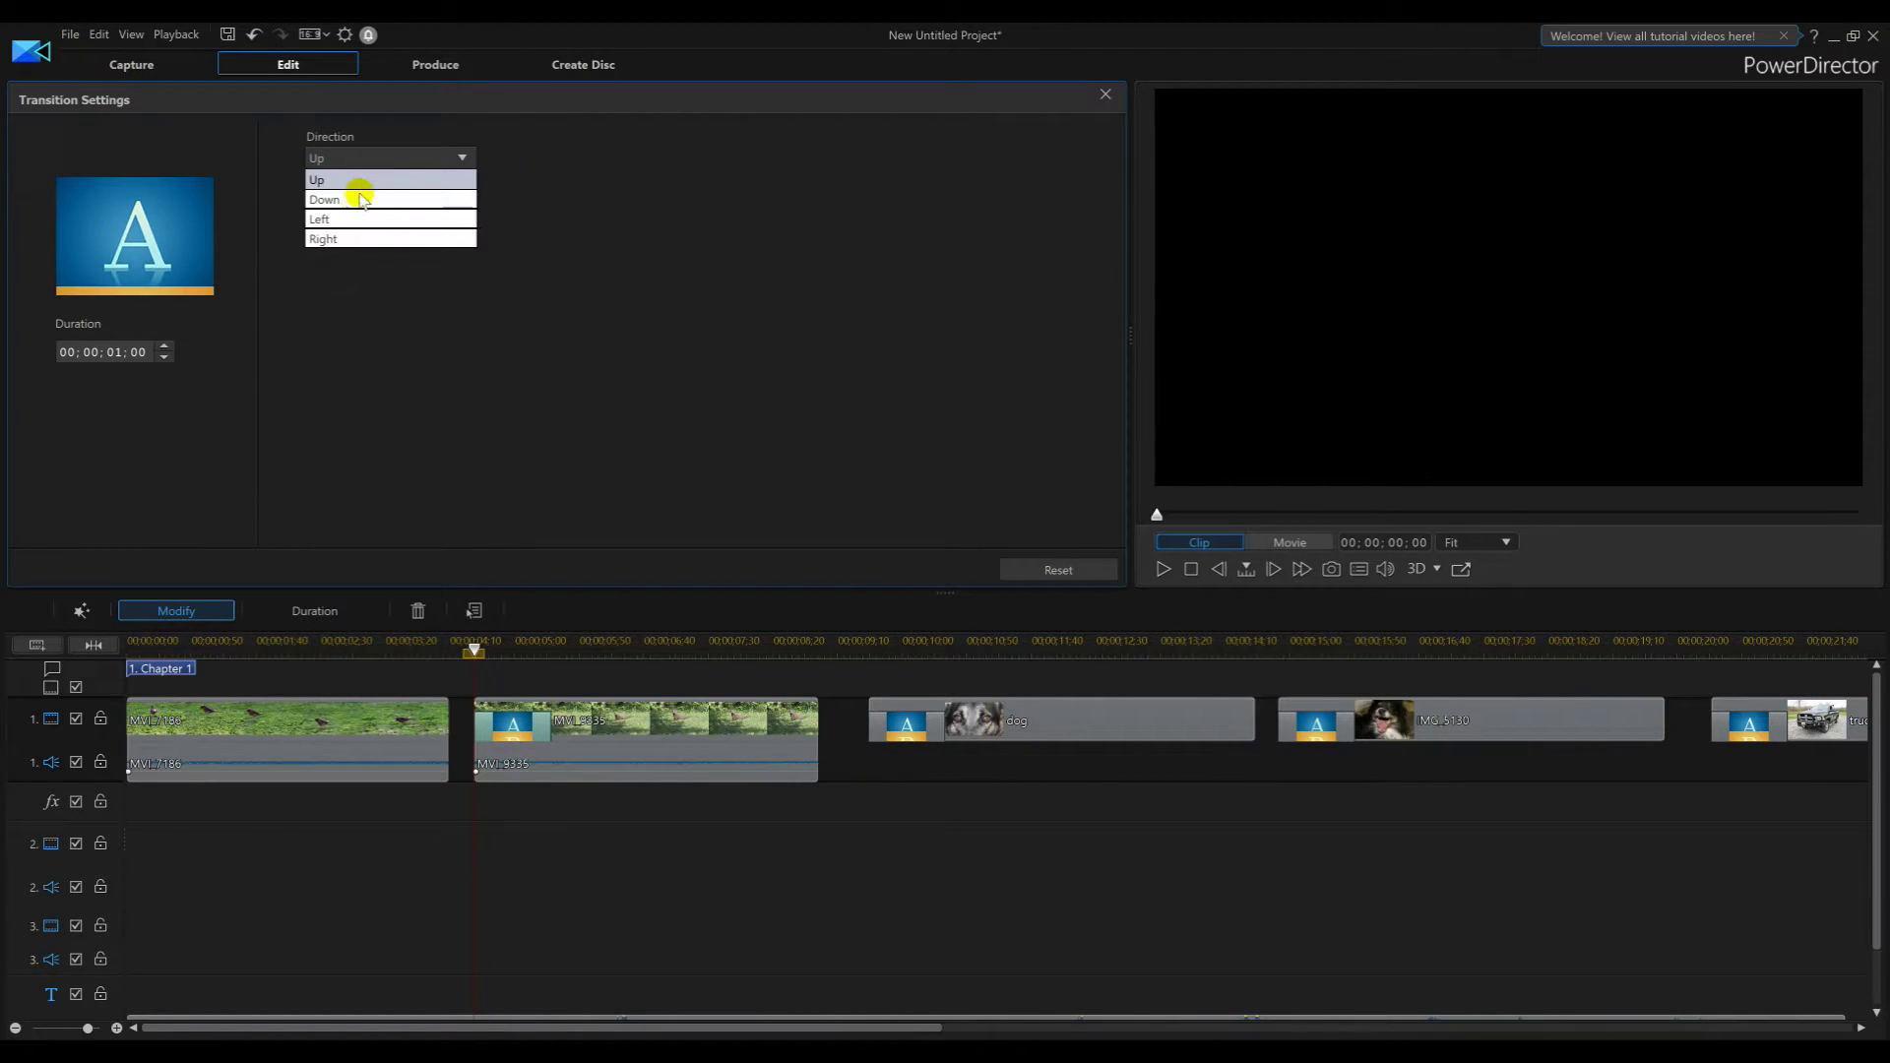
click(354, 238)
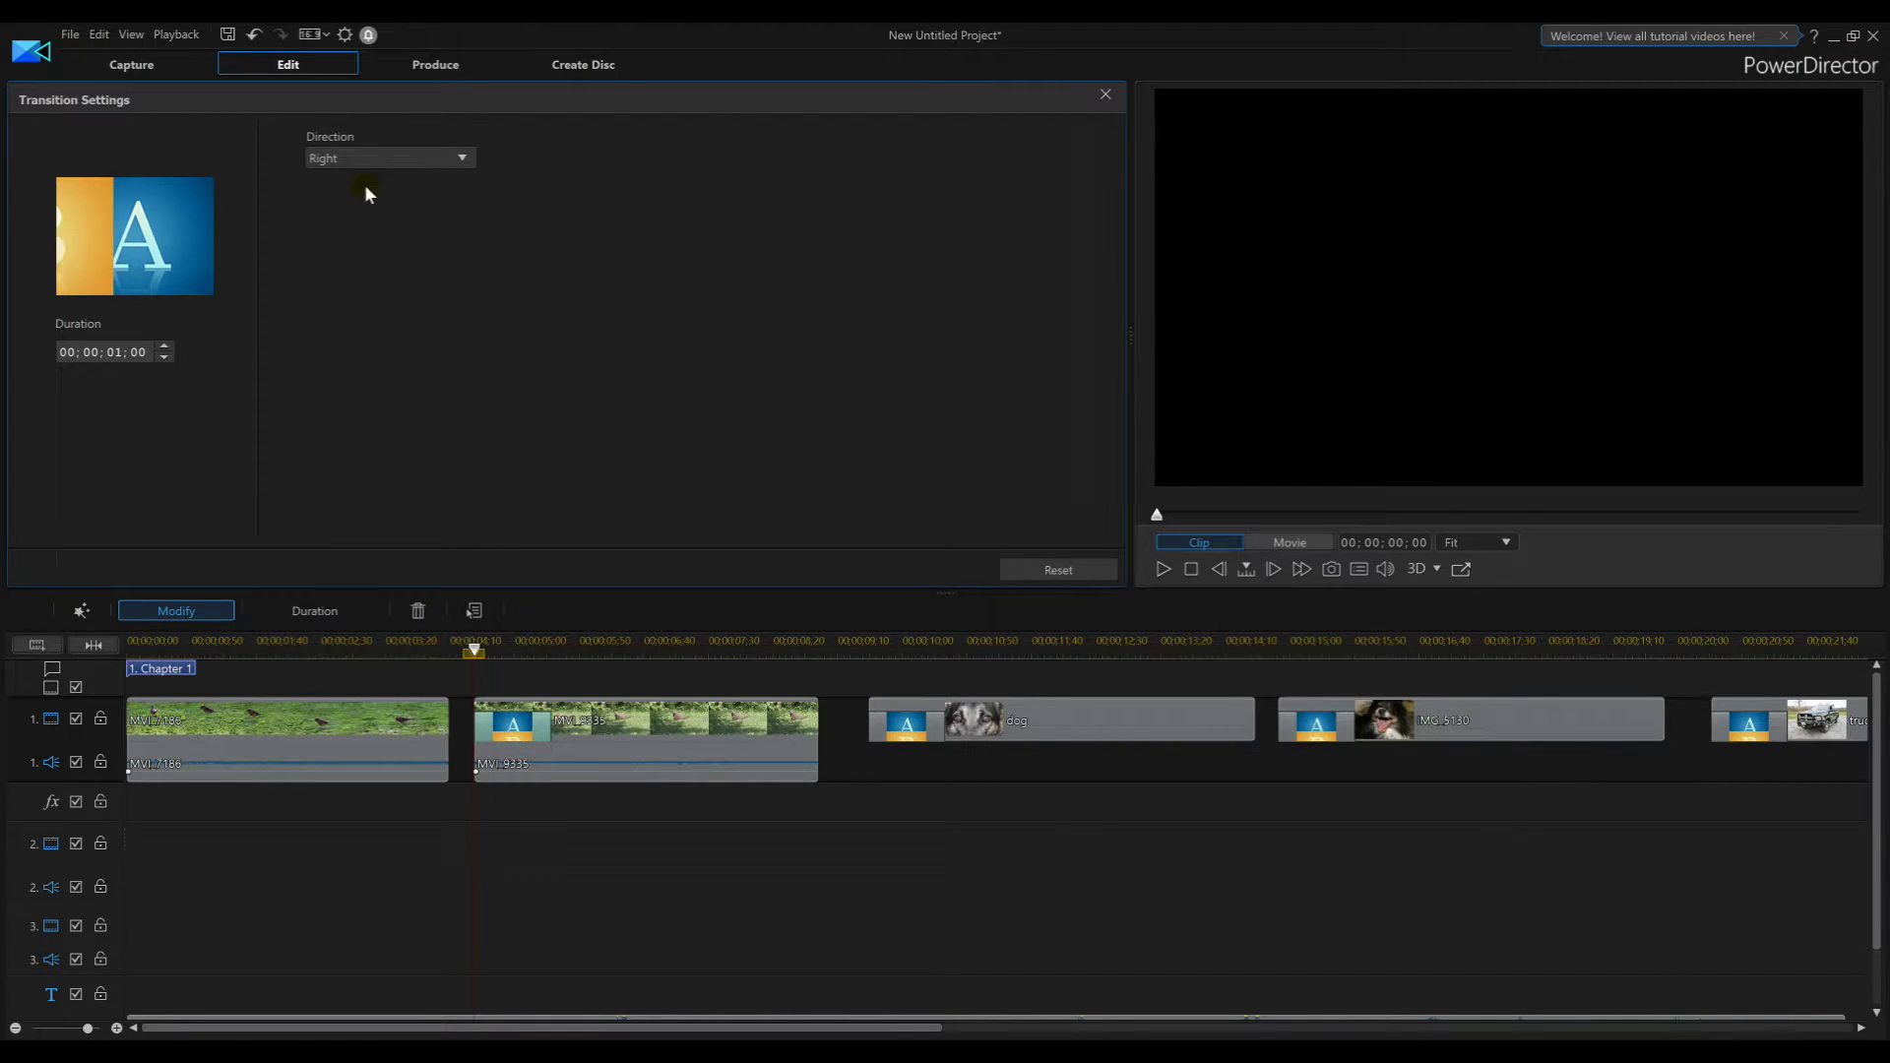
click(388, 158)
click(362, 219)
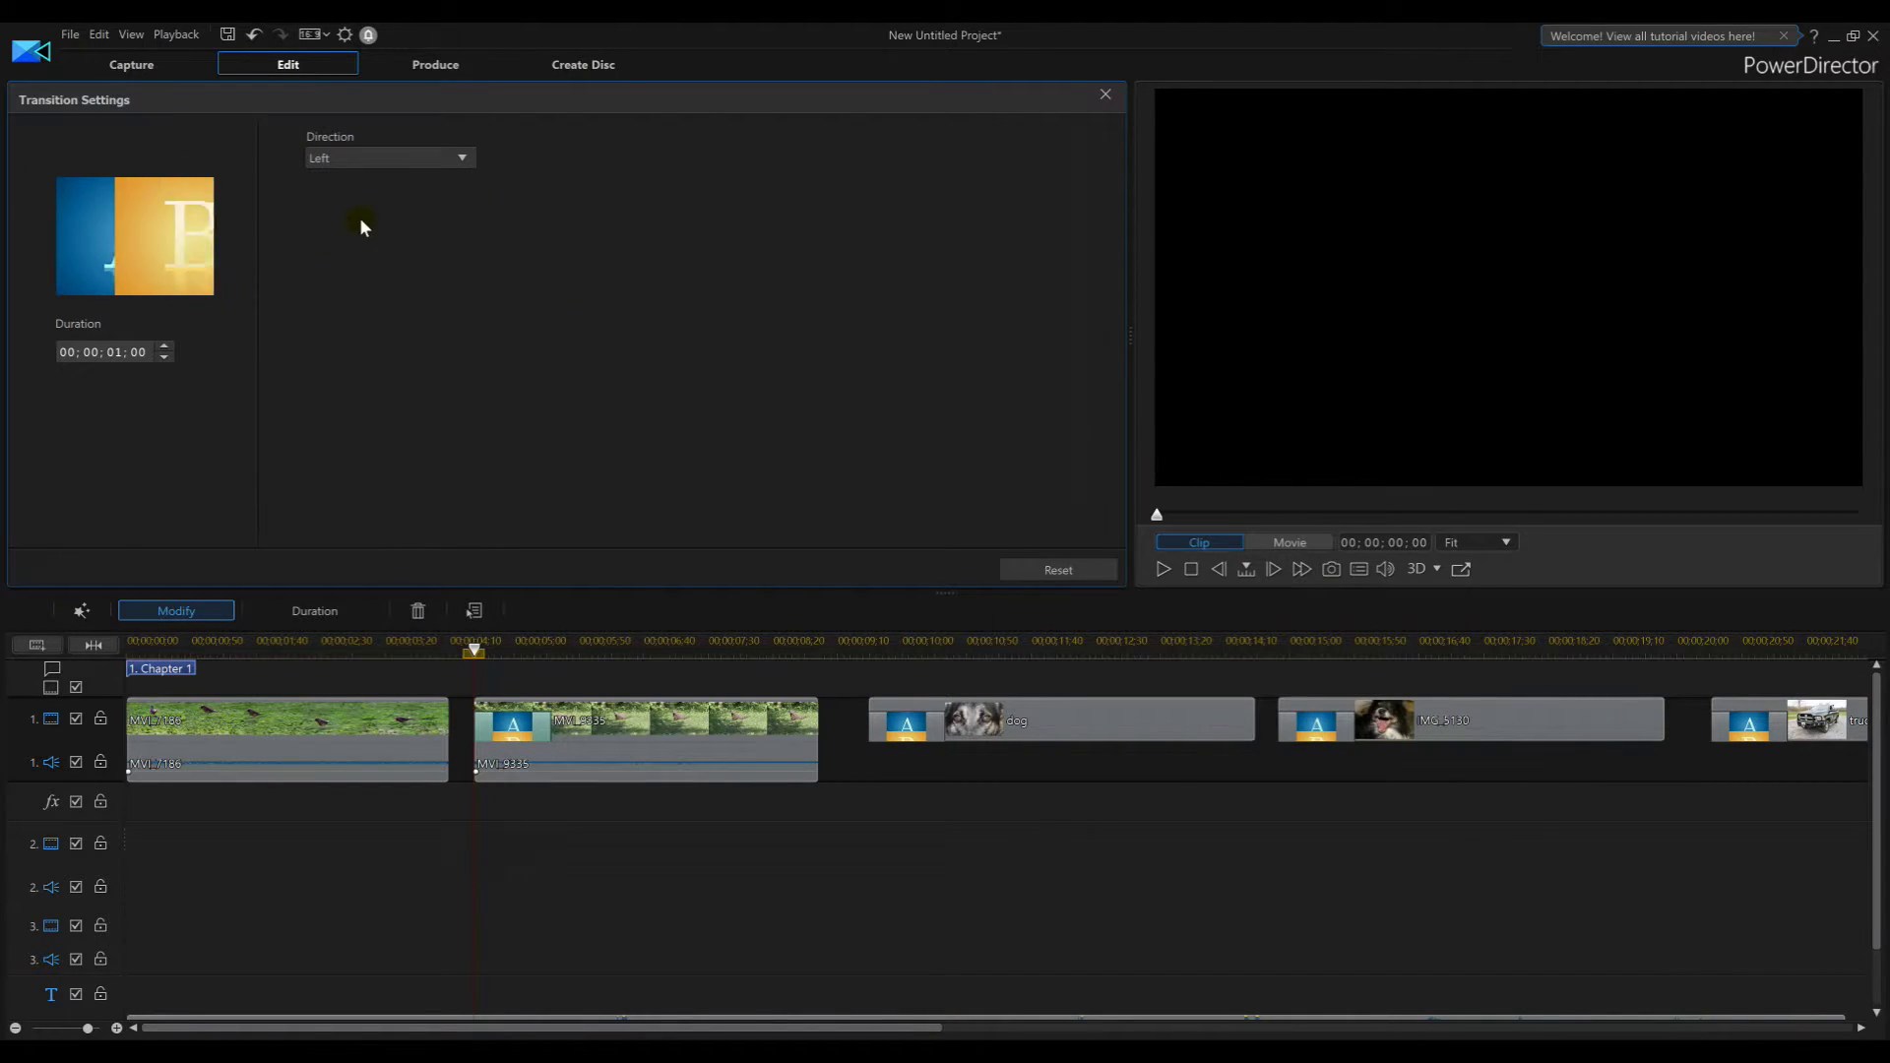
click(384, 158)
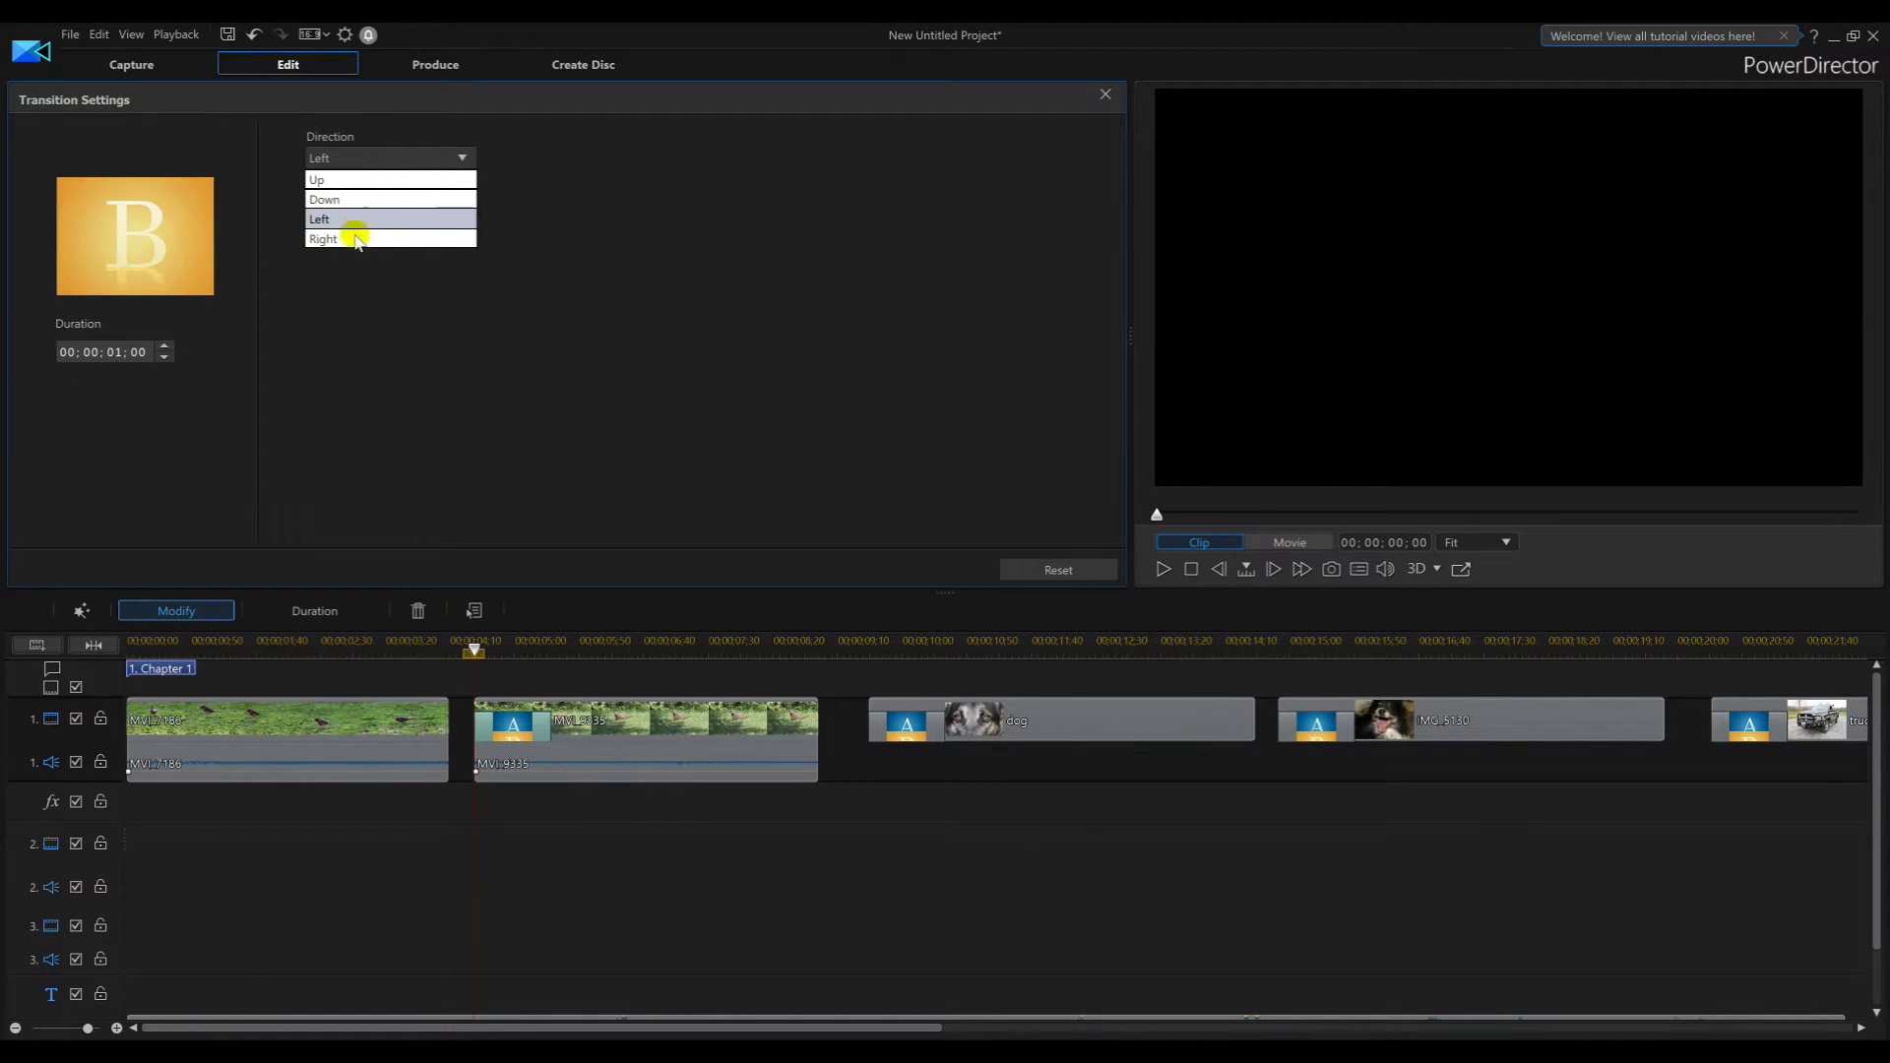
click(355, 239)
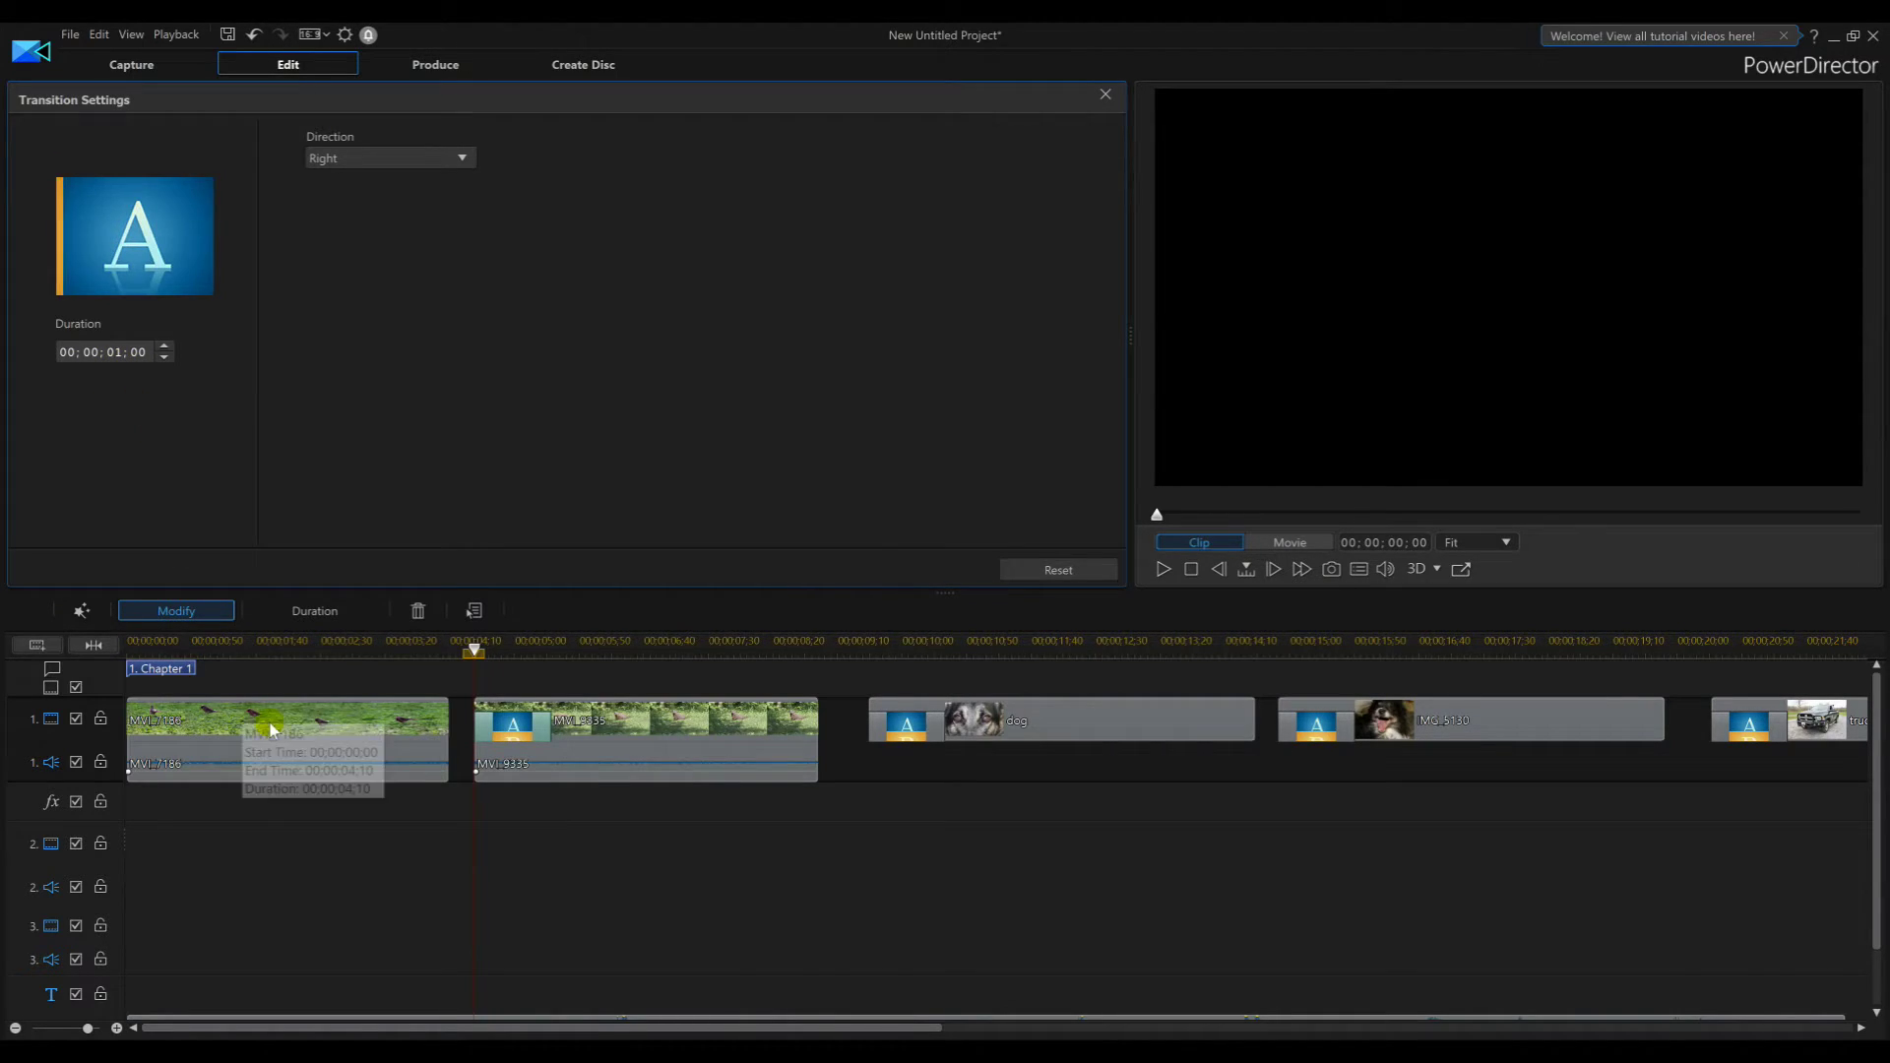
click(302, 610)
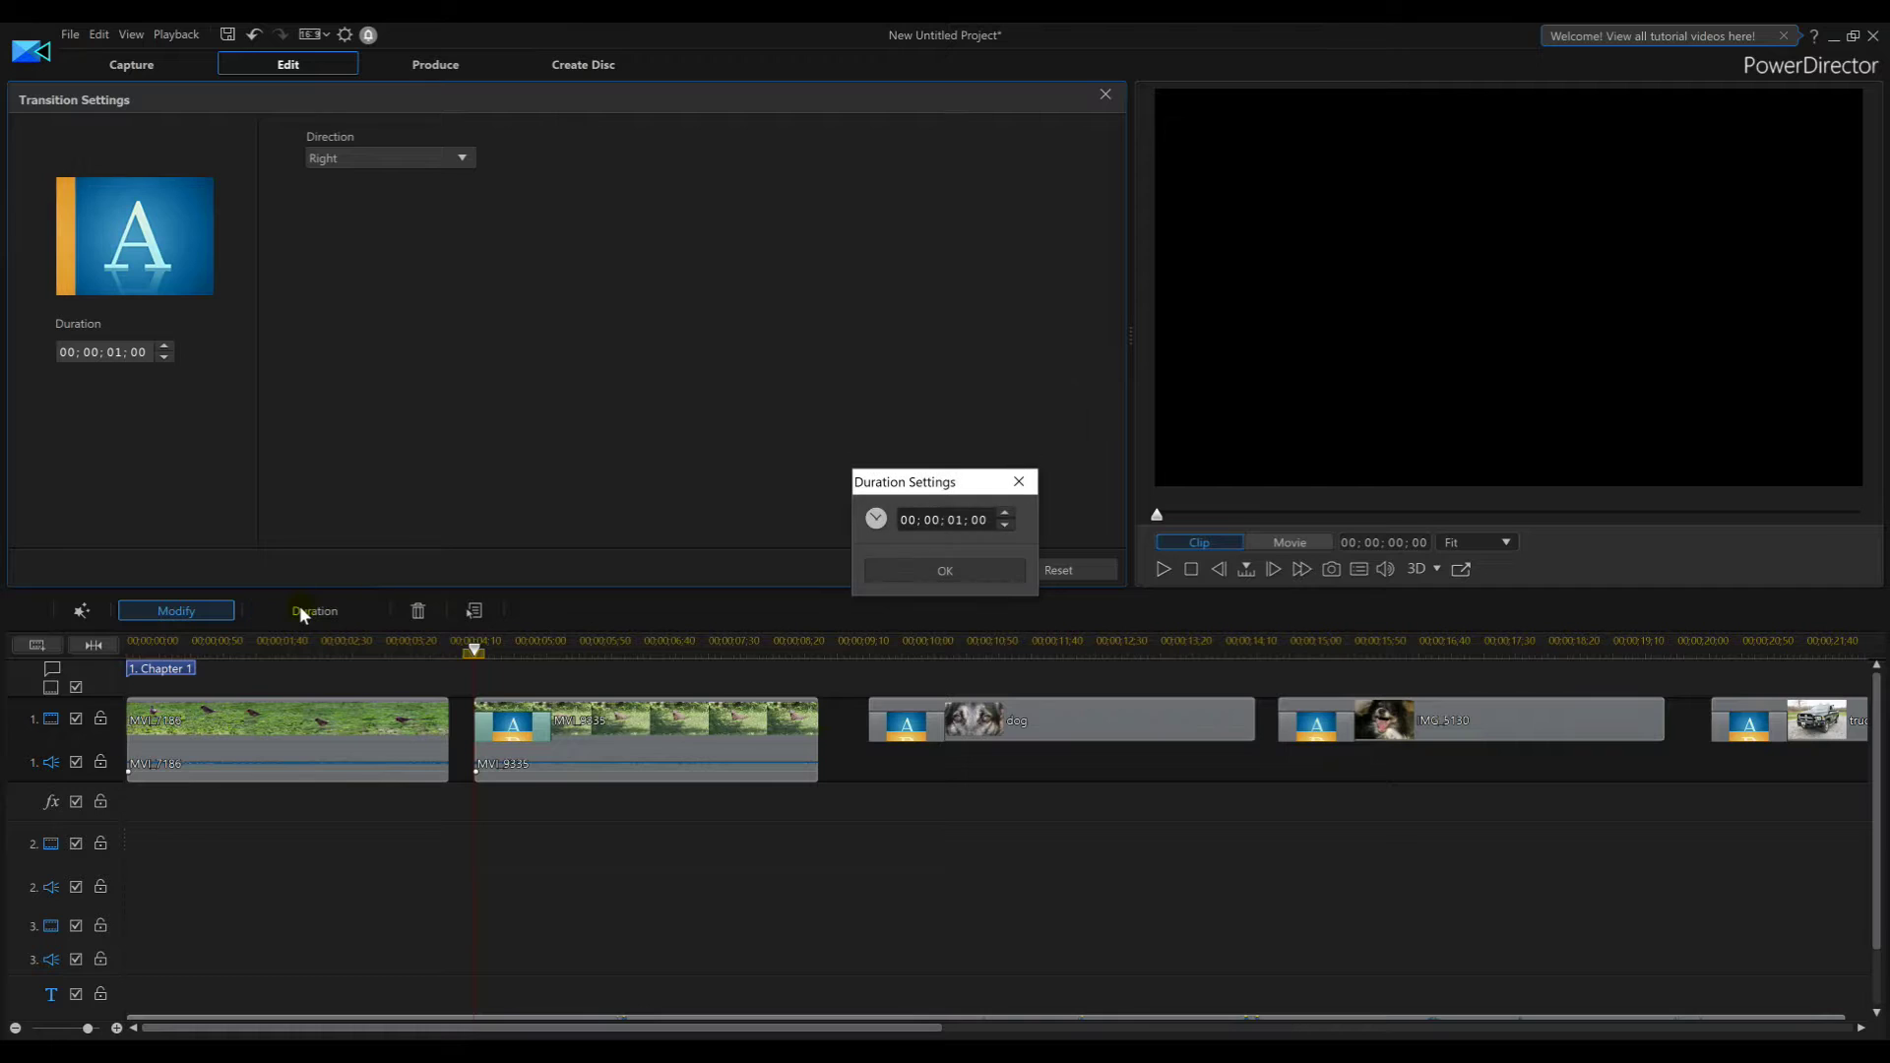
click(1018, 484)
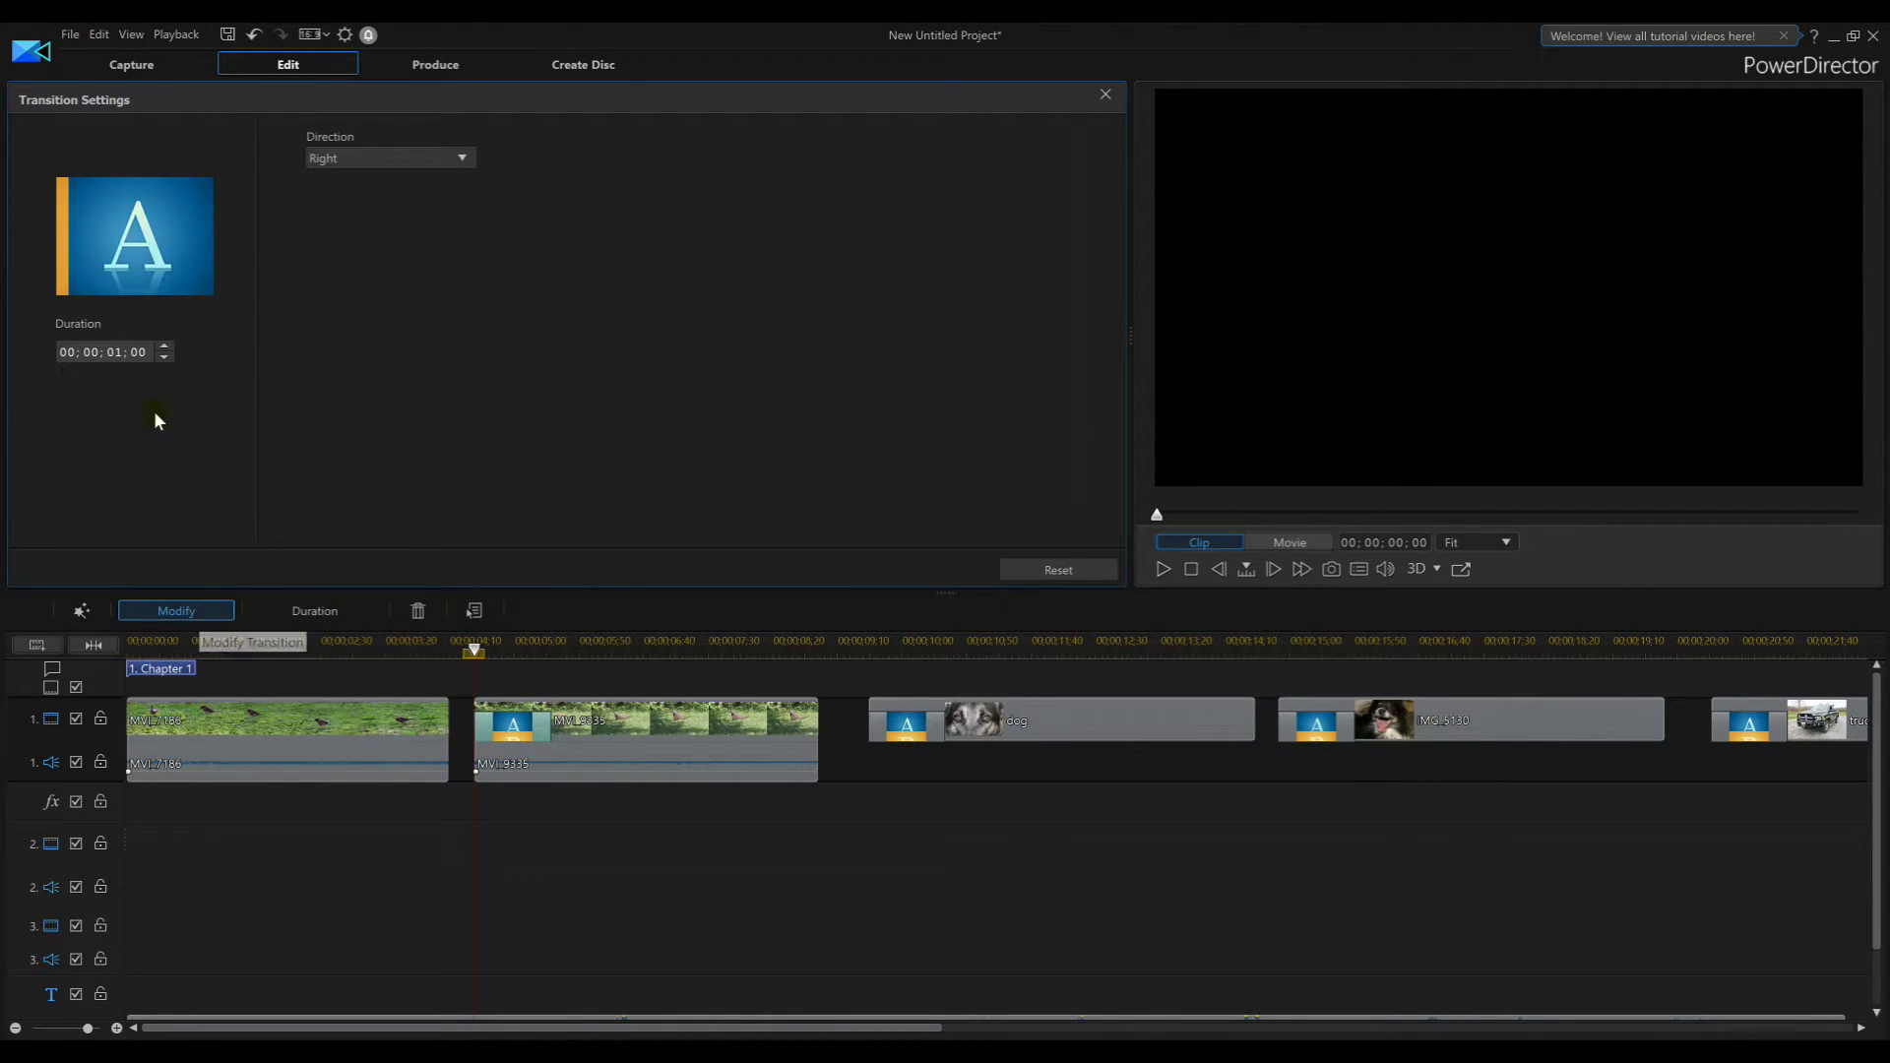
click(113, 352)
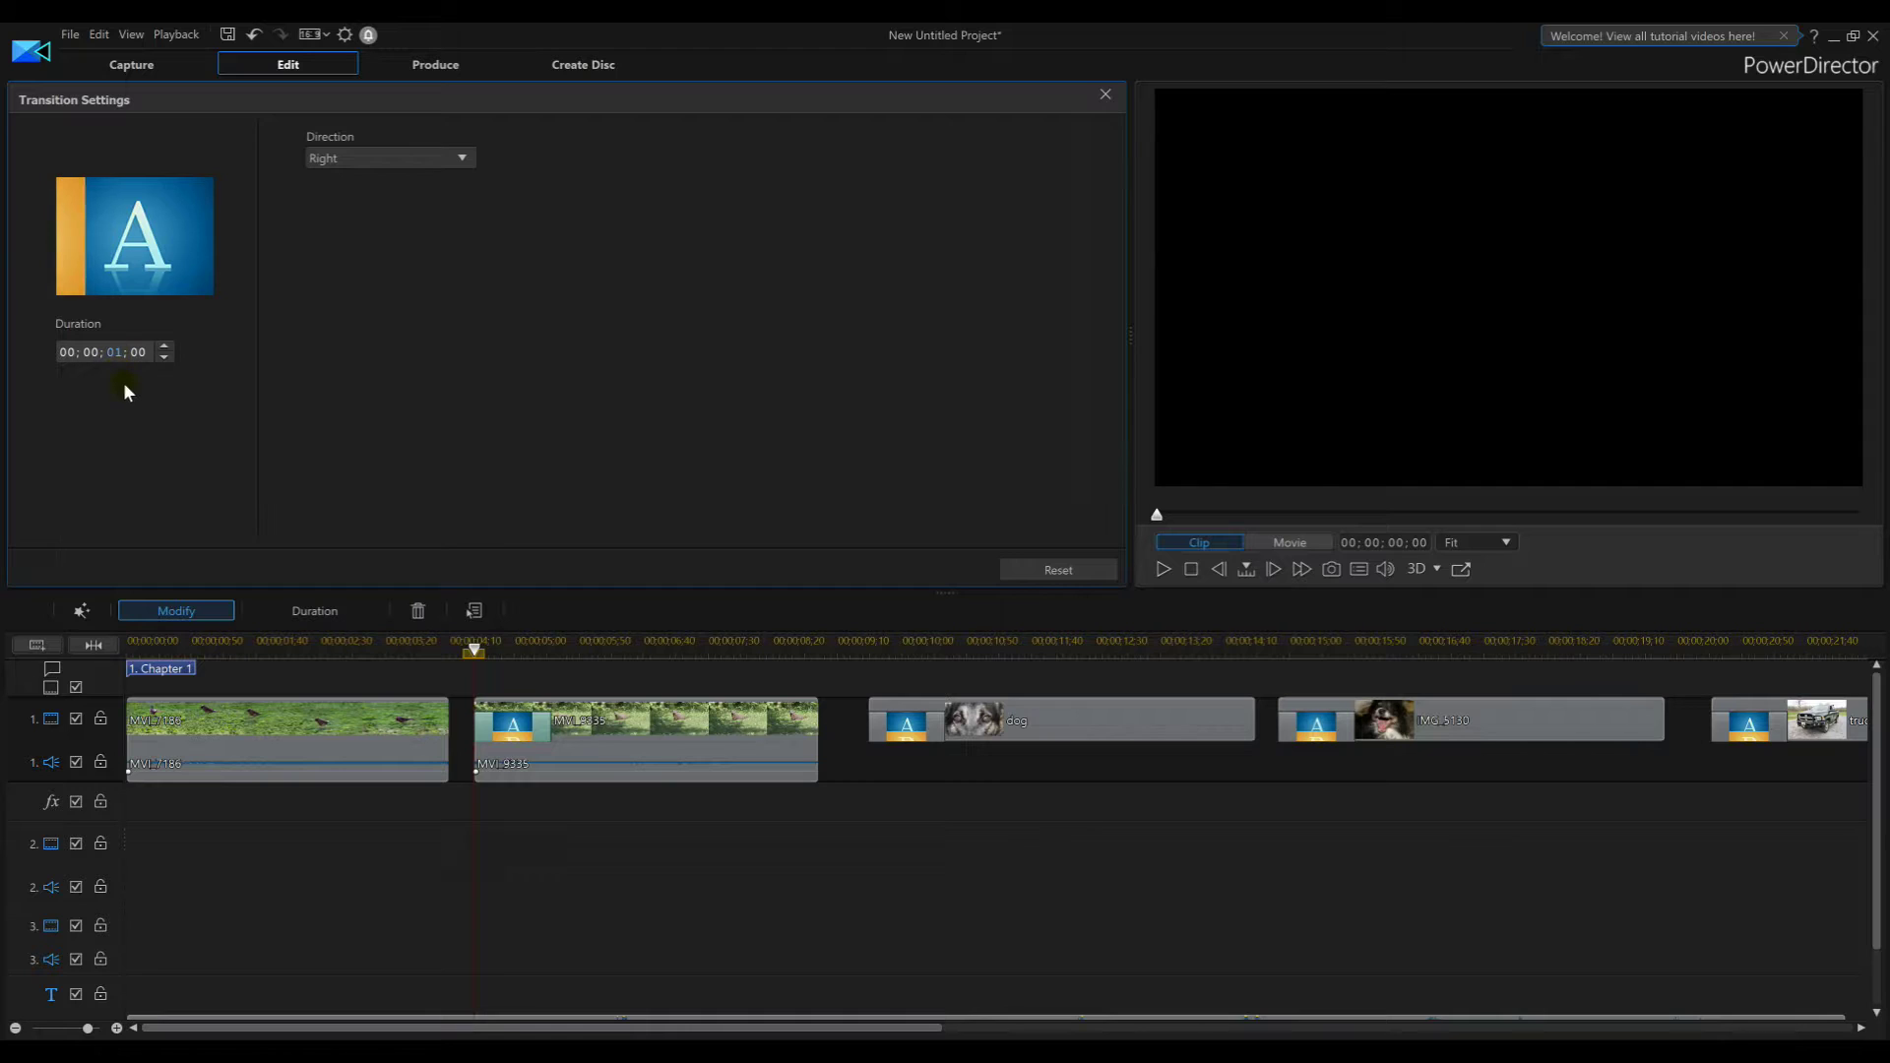
text(00; )
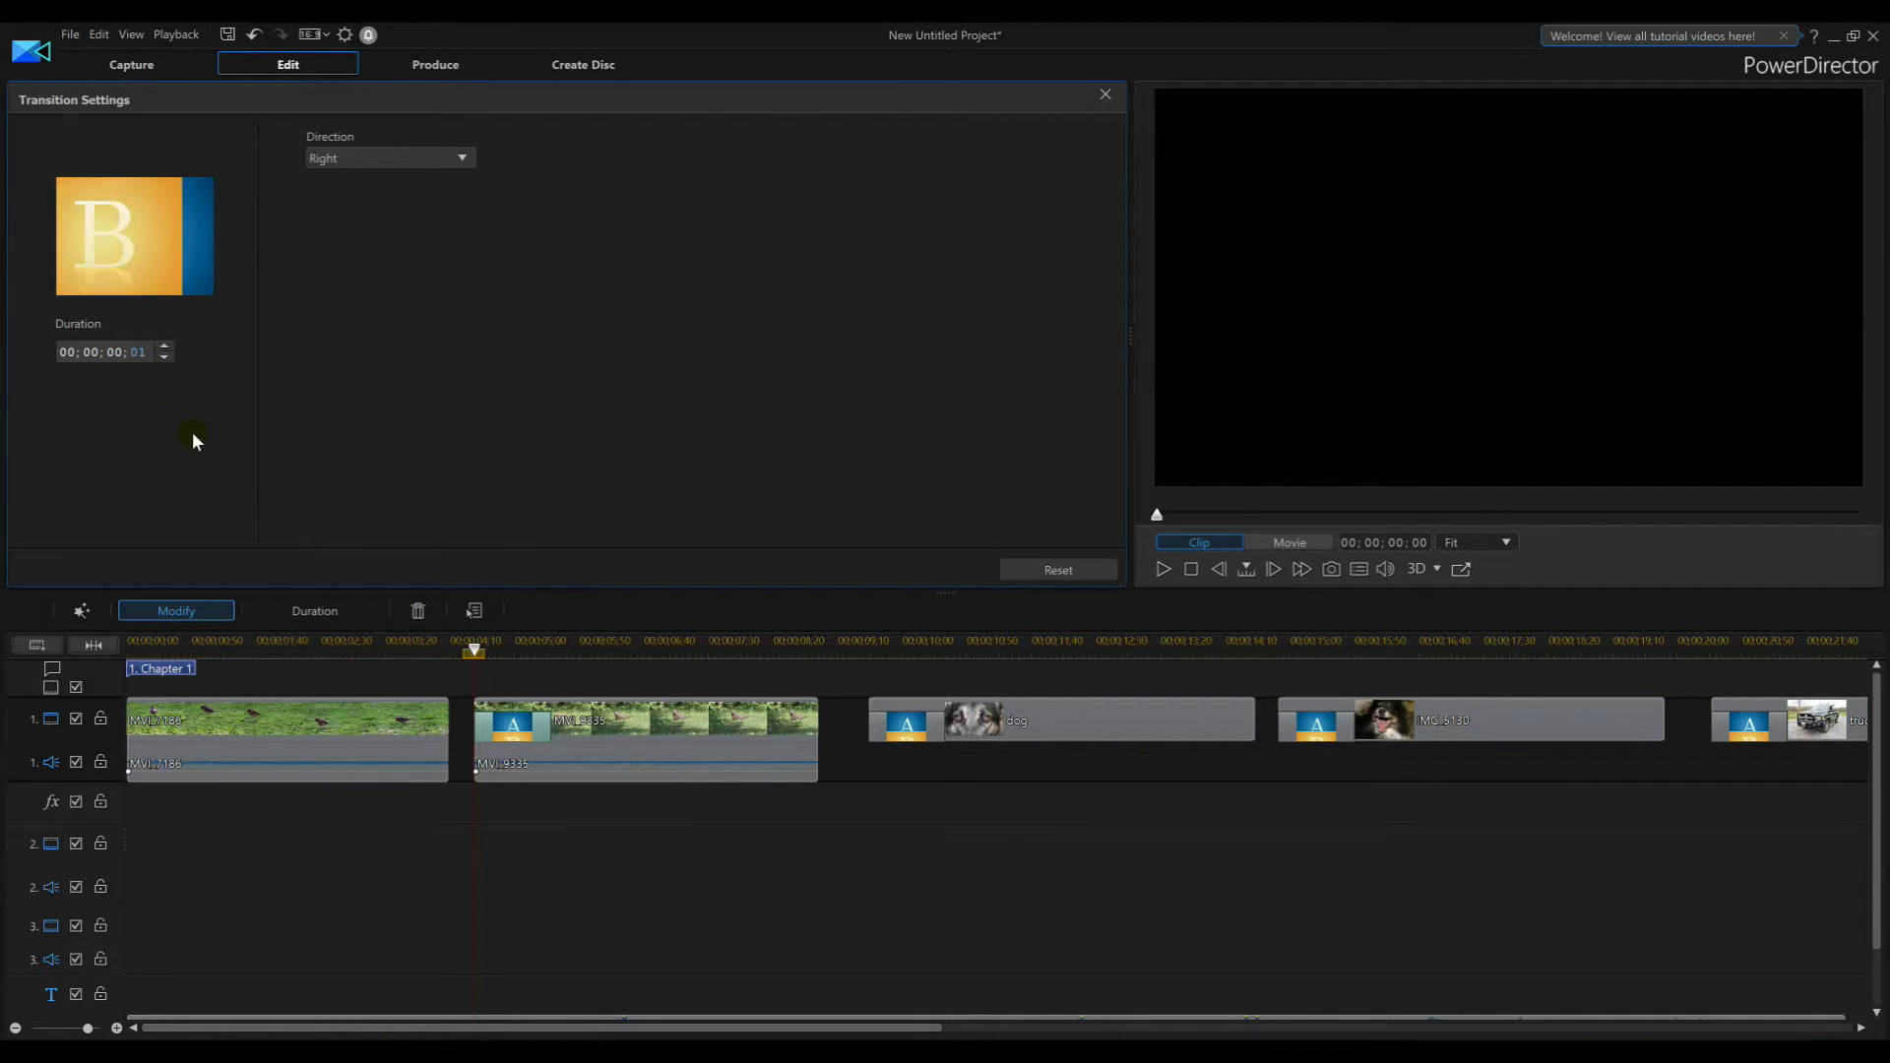
text(15)
key(Return)
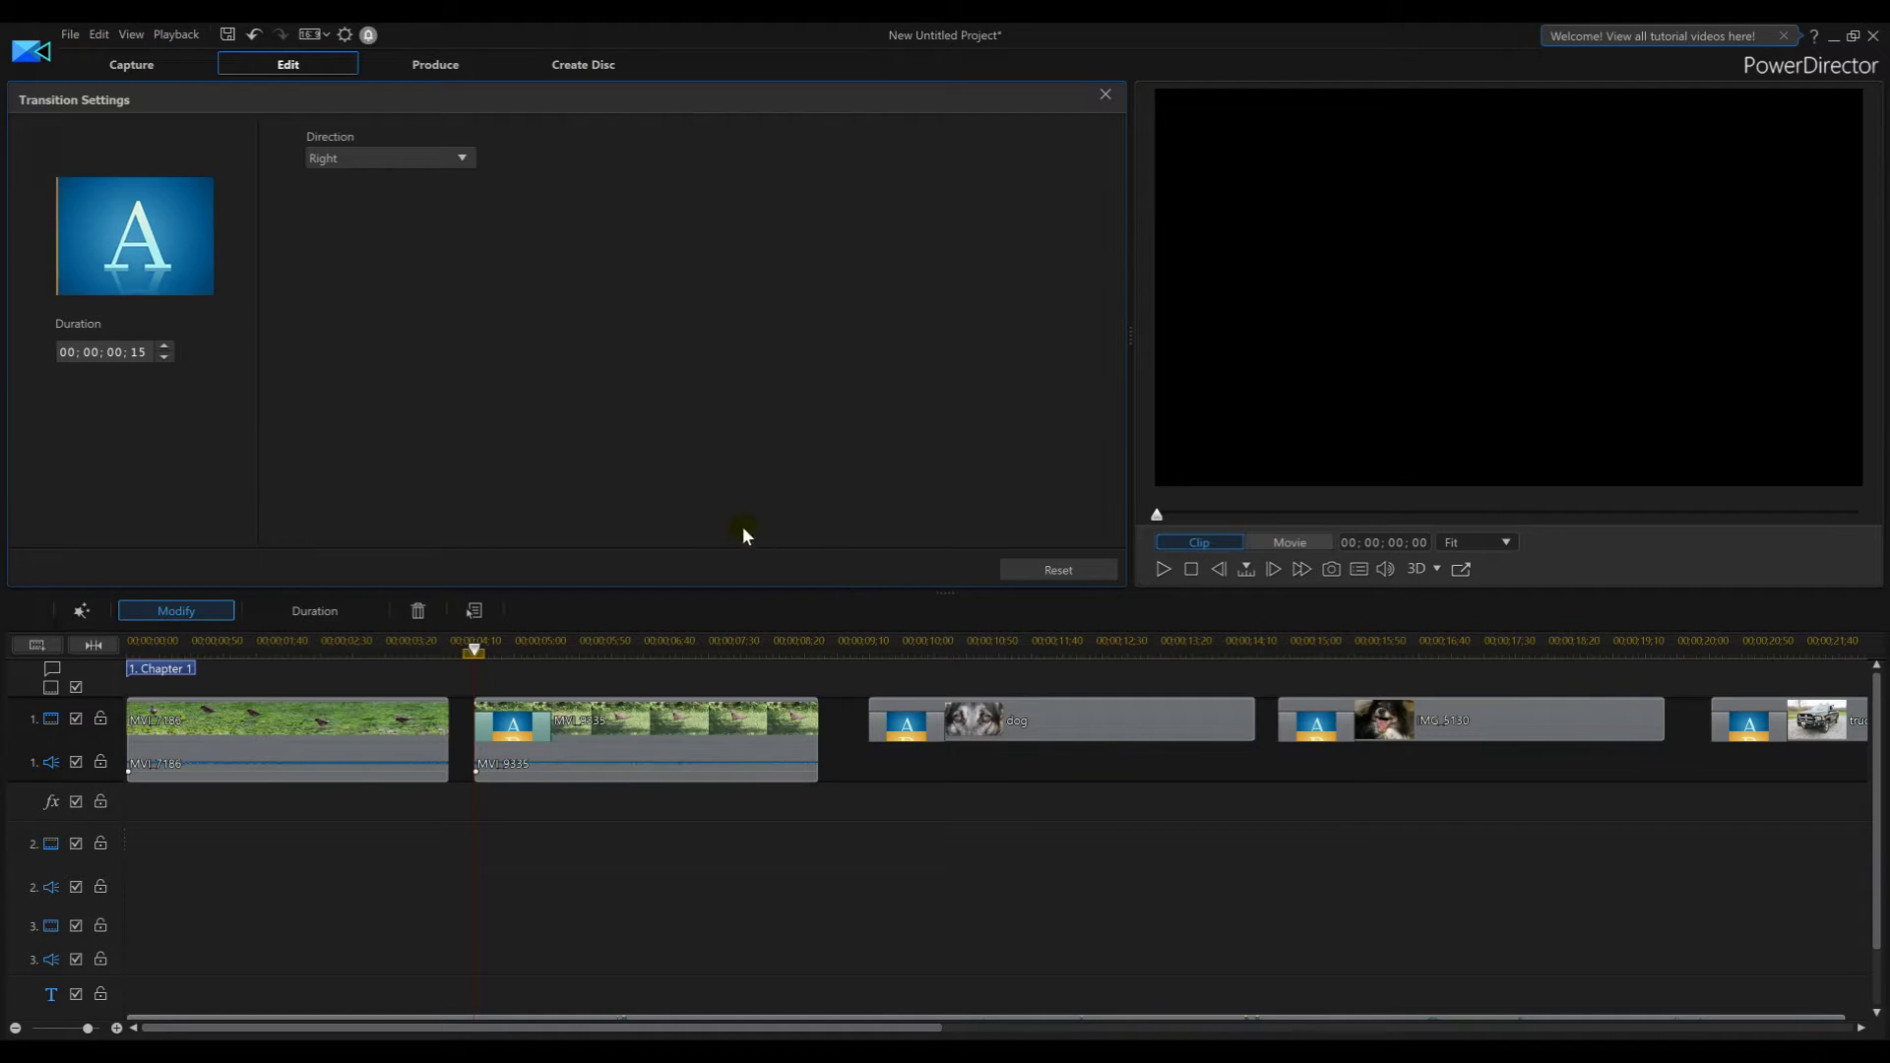
Set the dog photo's transition to slide right and last 15 frames
click(910, 731)
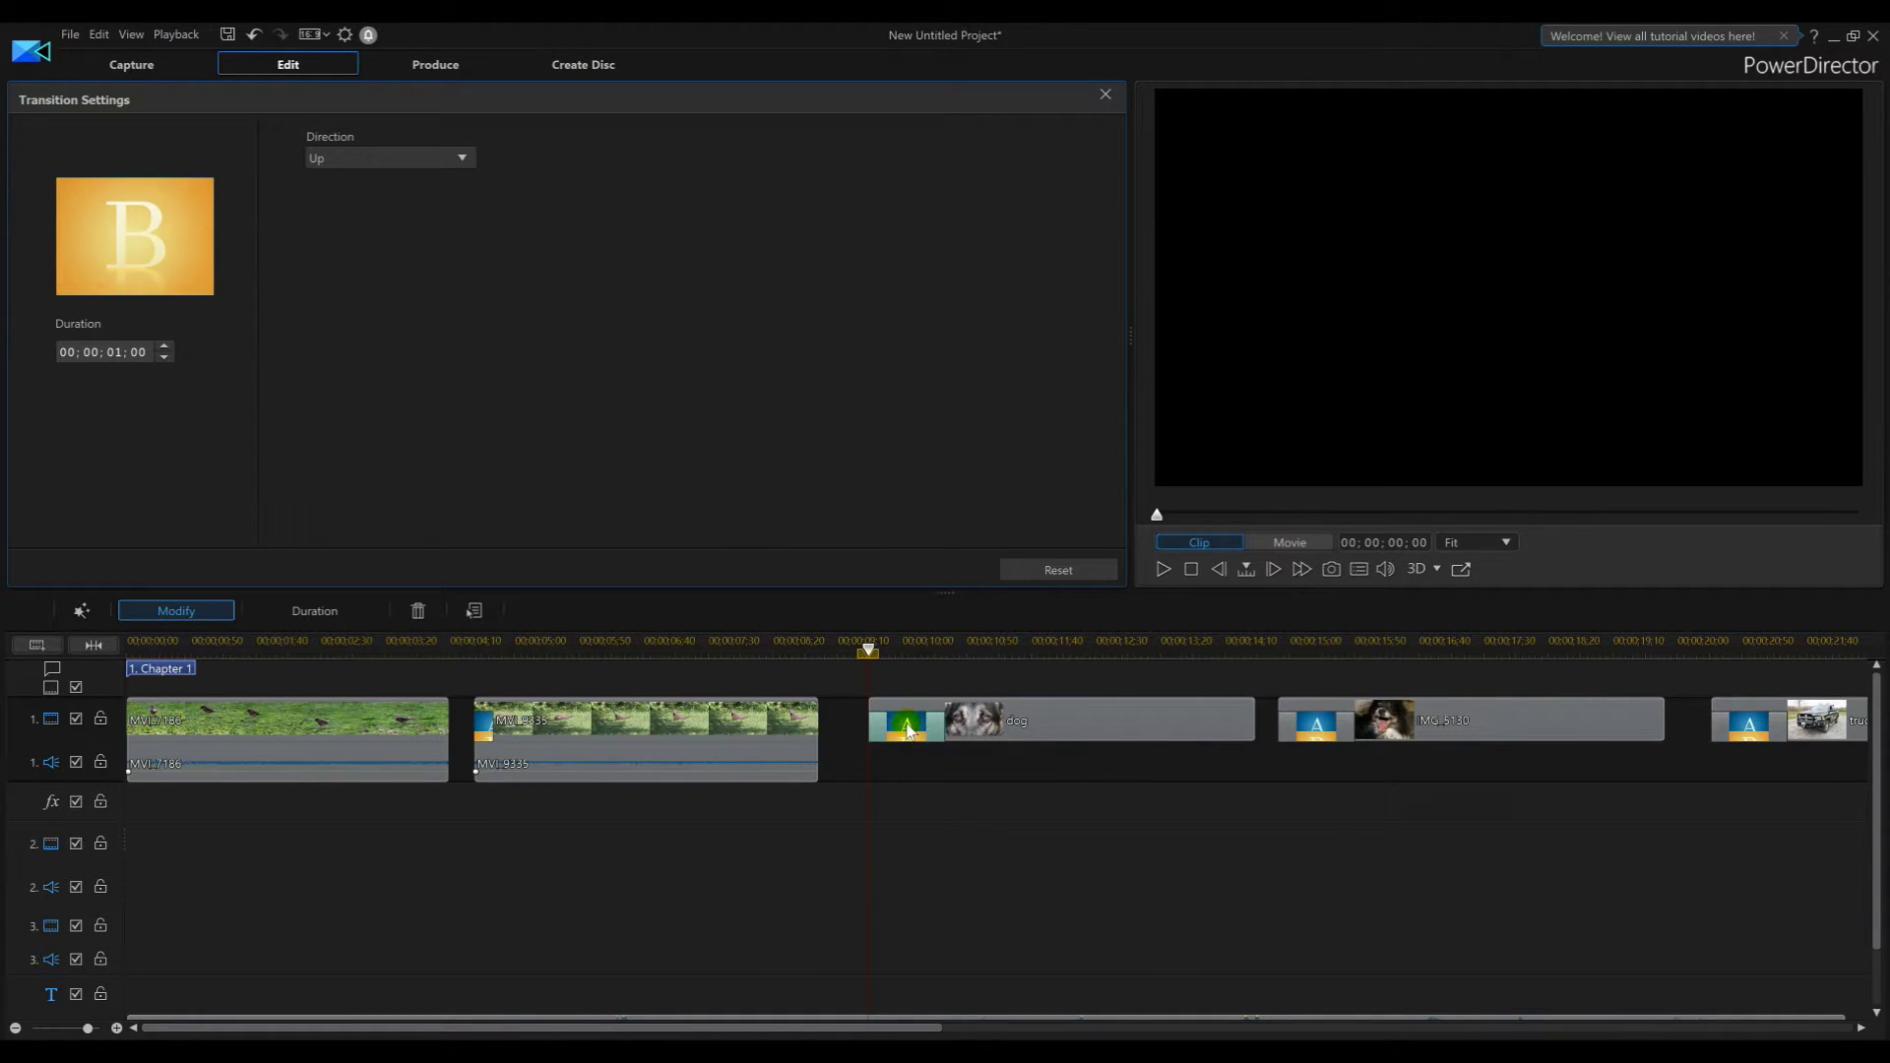
click(391, 159)
click(373, 237)
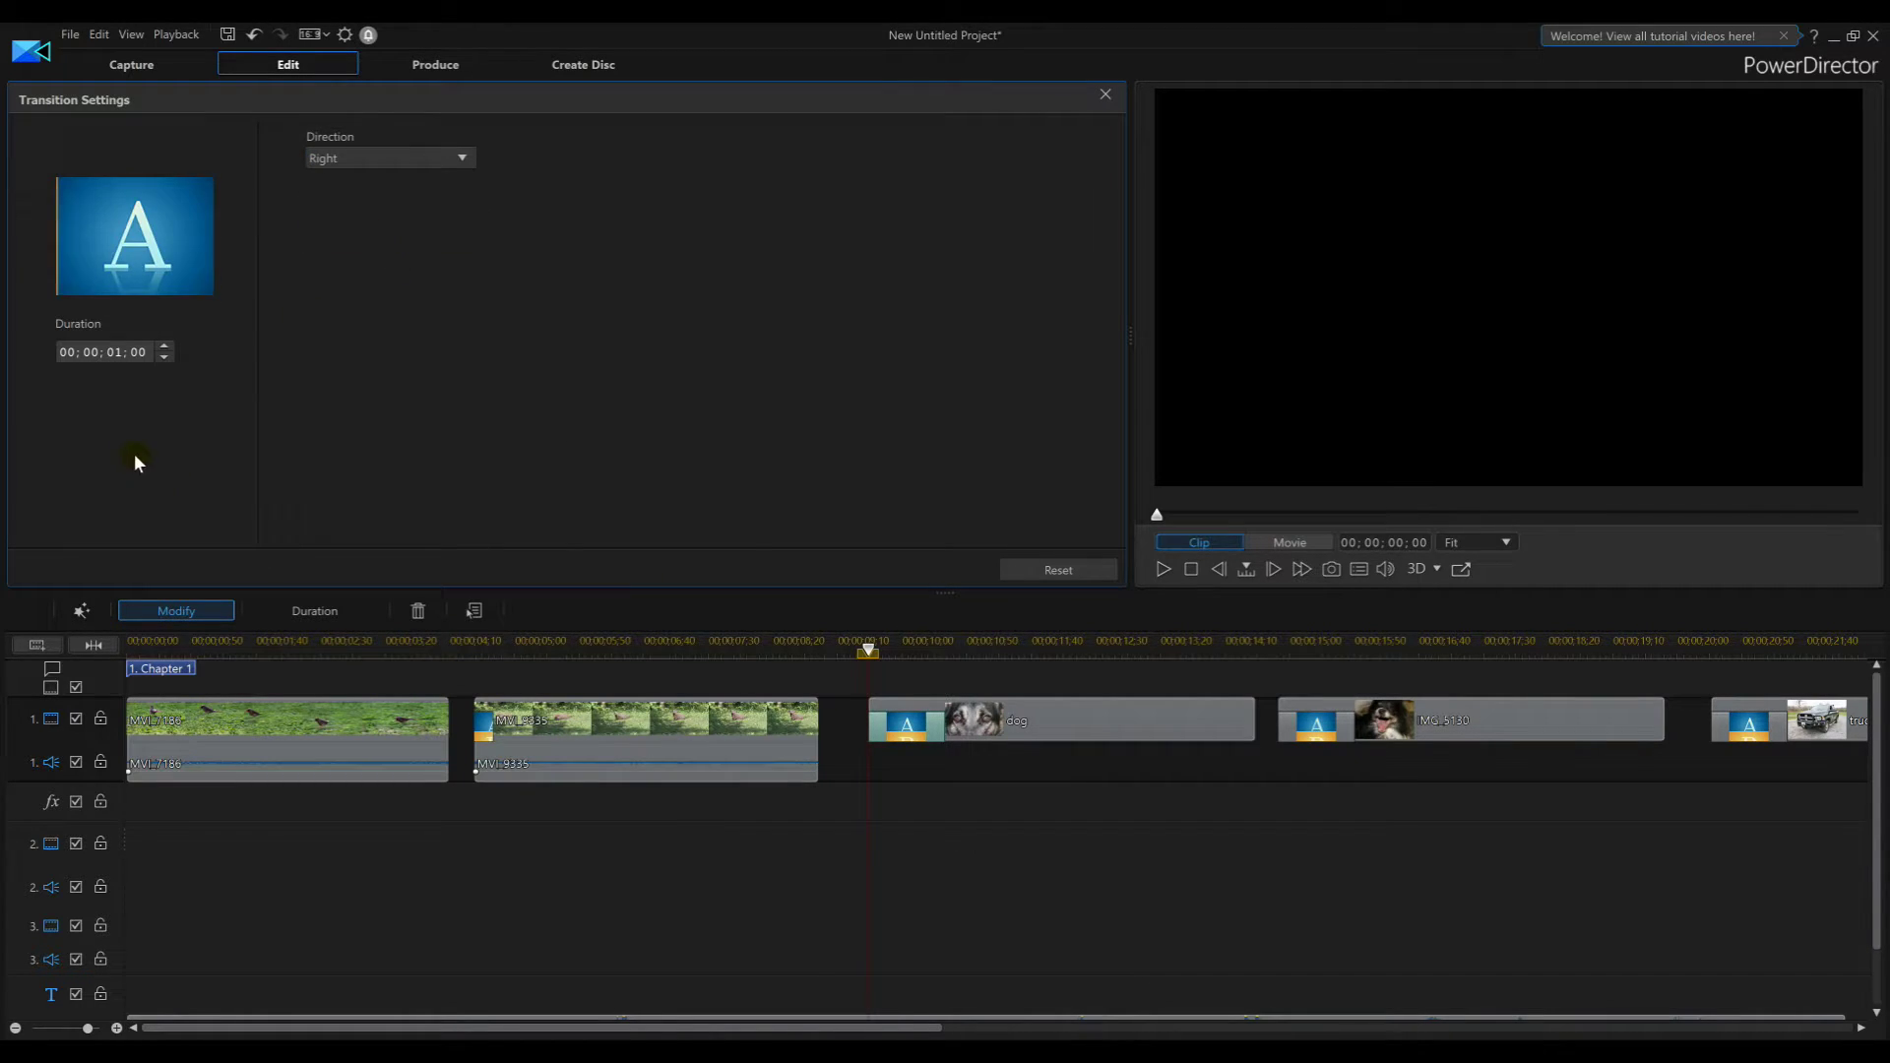
text(15)
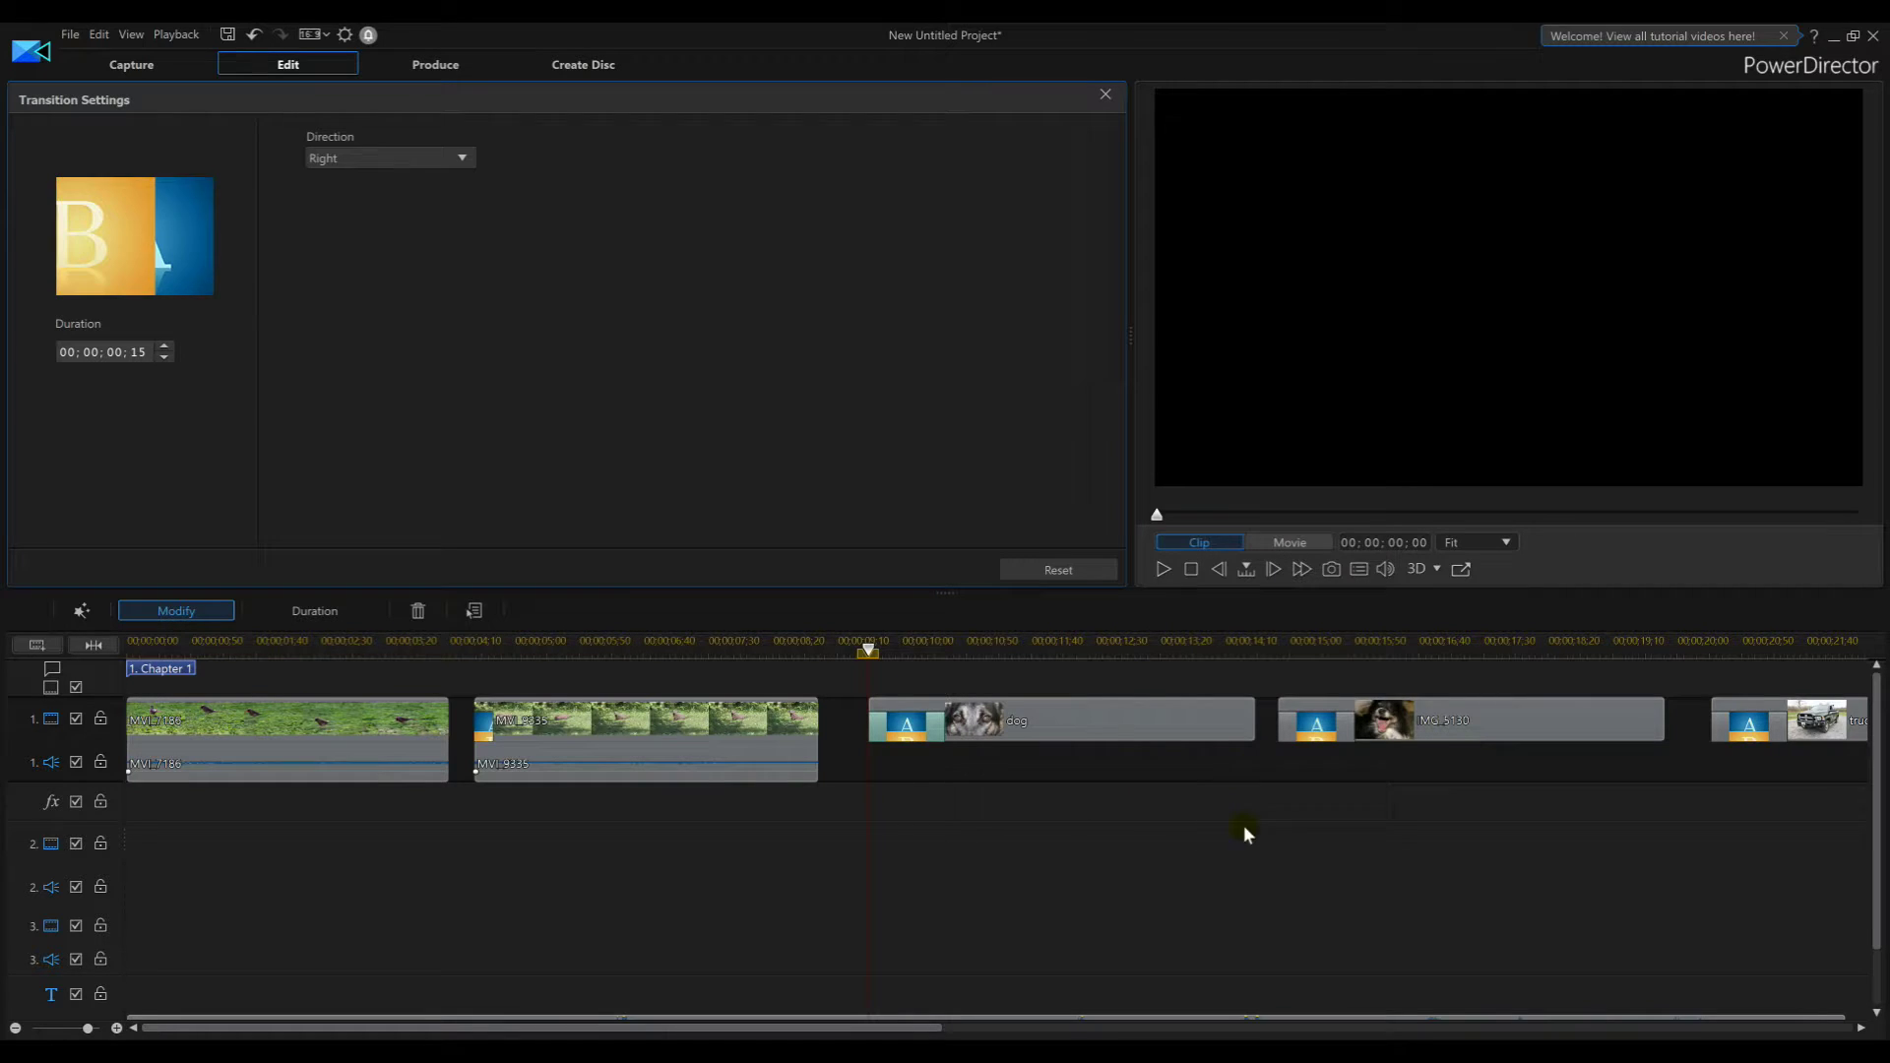
key(Delete)
Set the fourth clip's Slide transition to slide left
click(1313, 738)
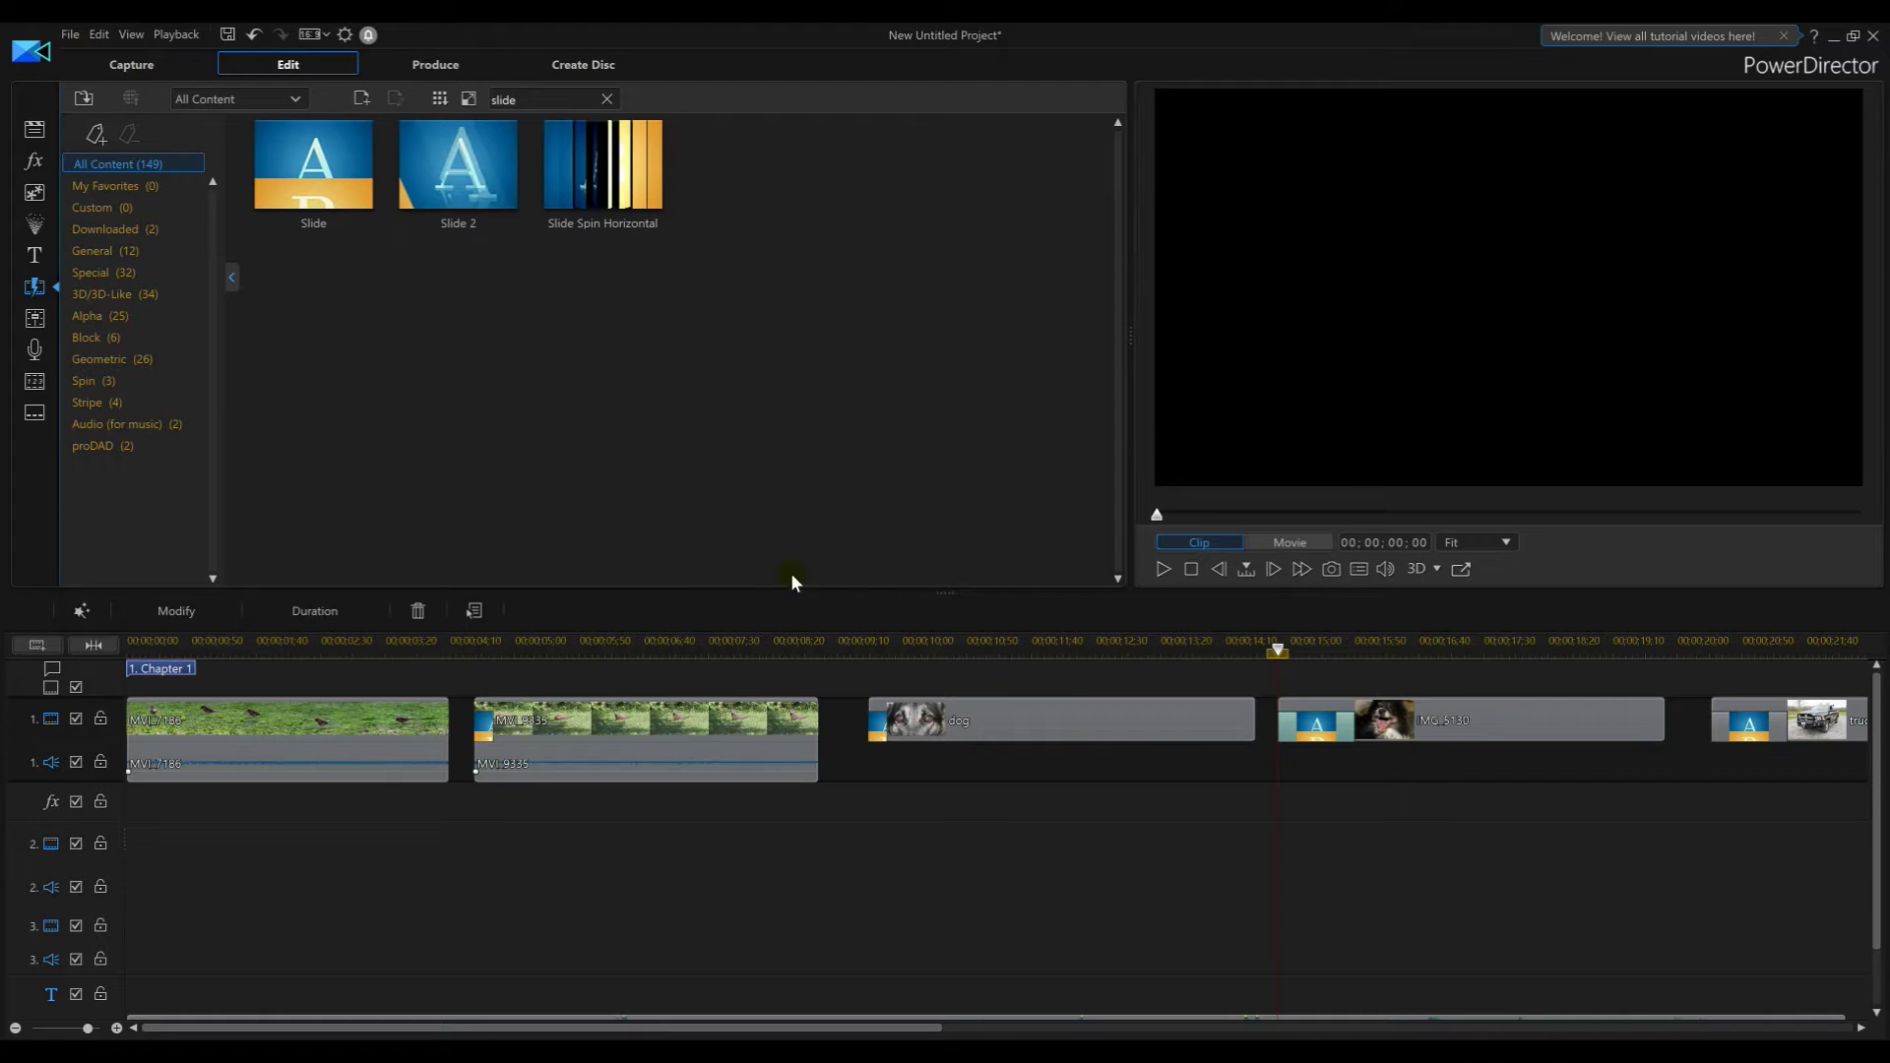
click(175, 611)
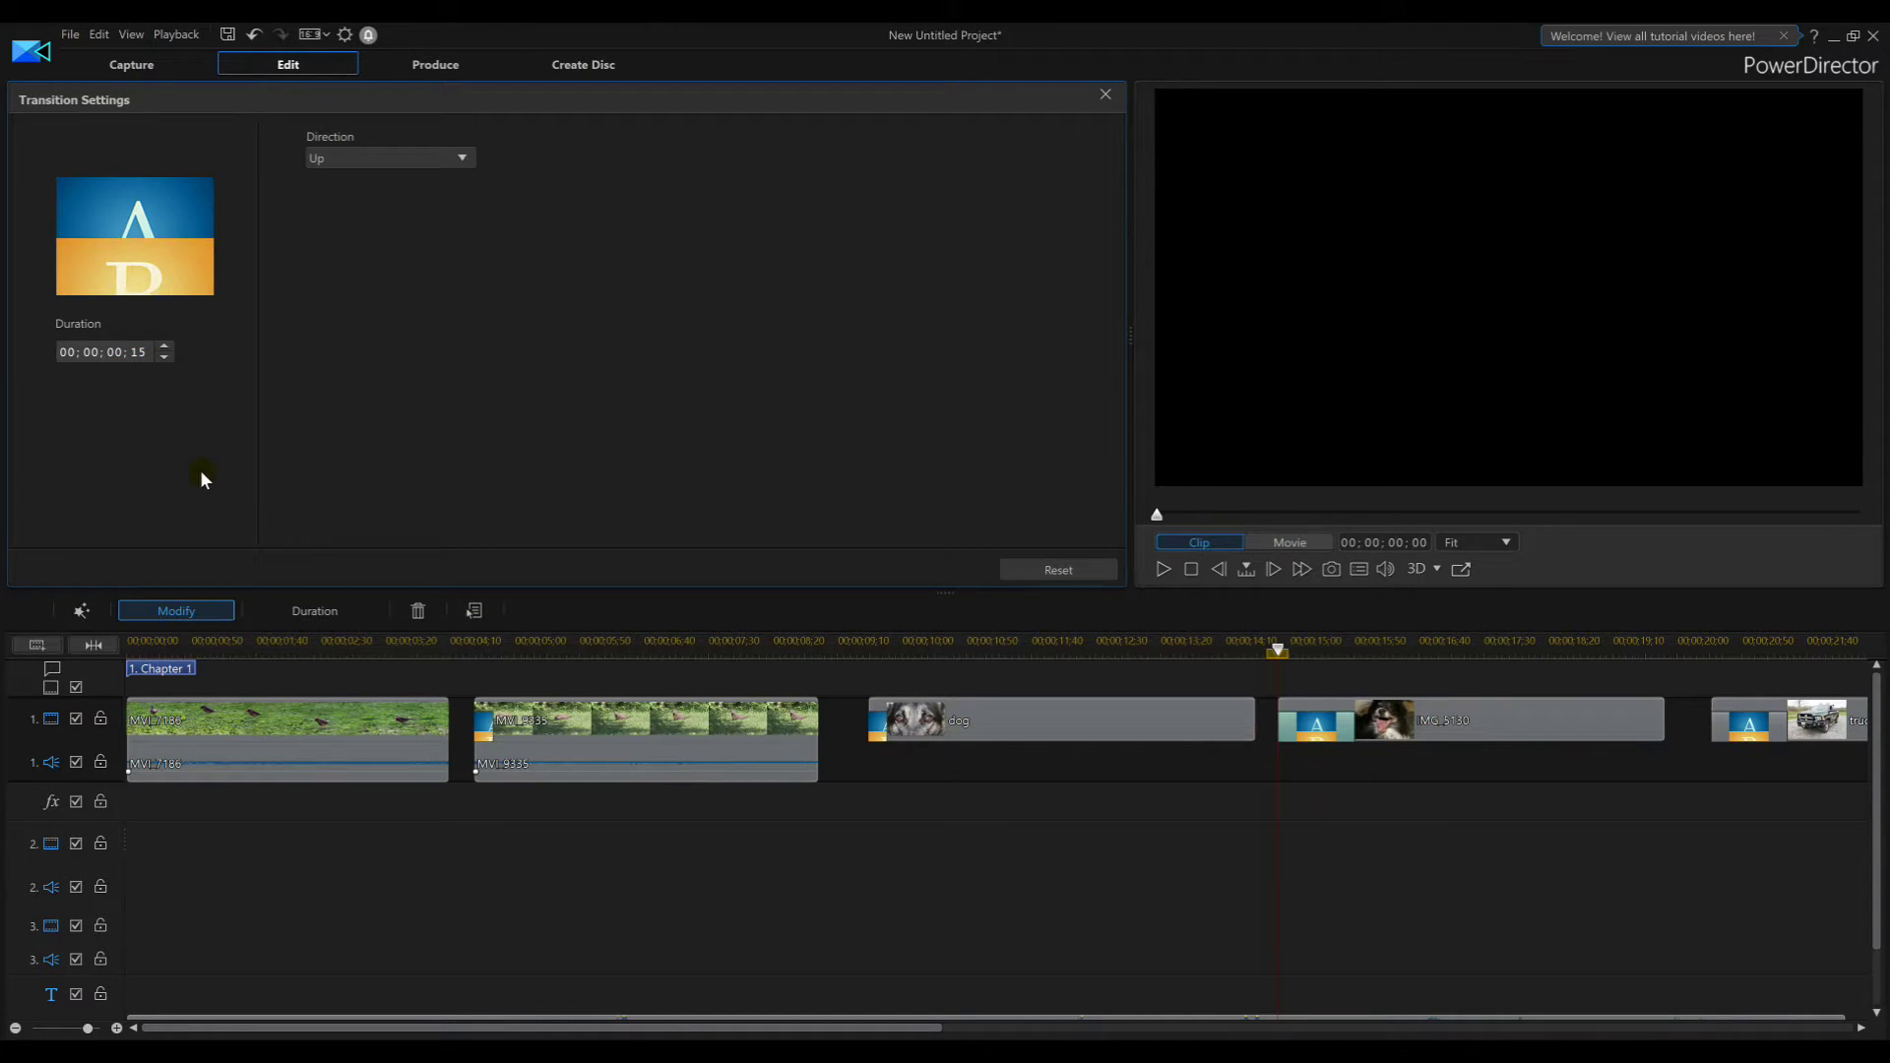
click(412, 159)
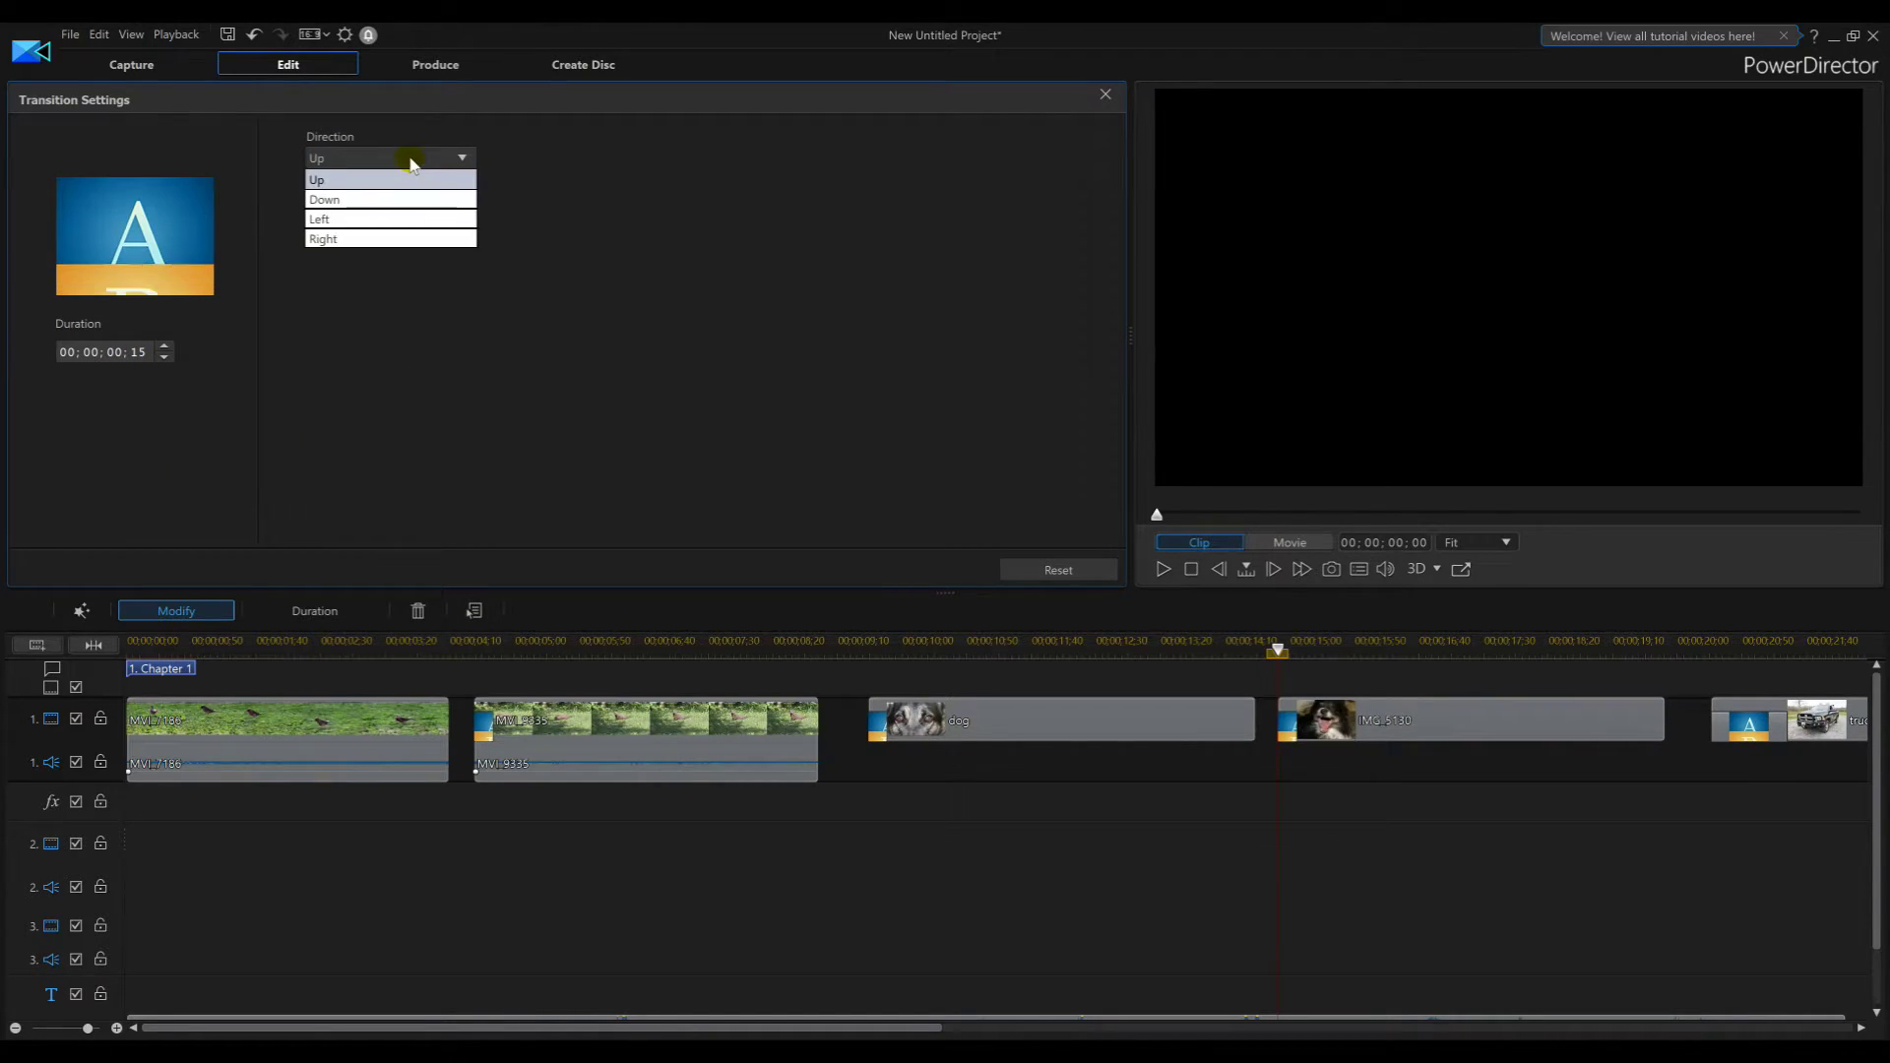
click(369, 216)
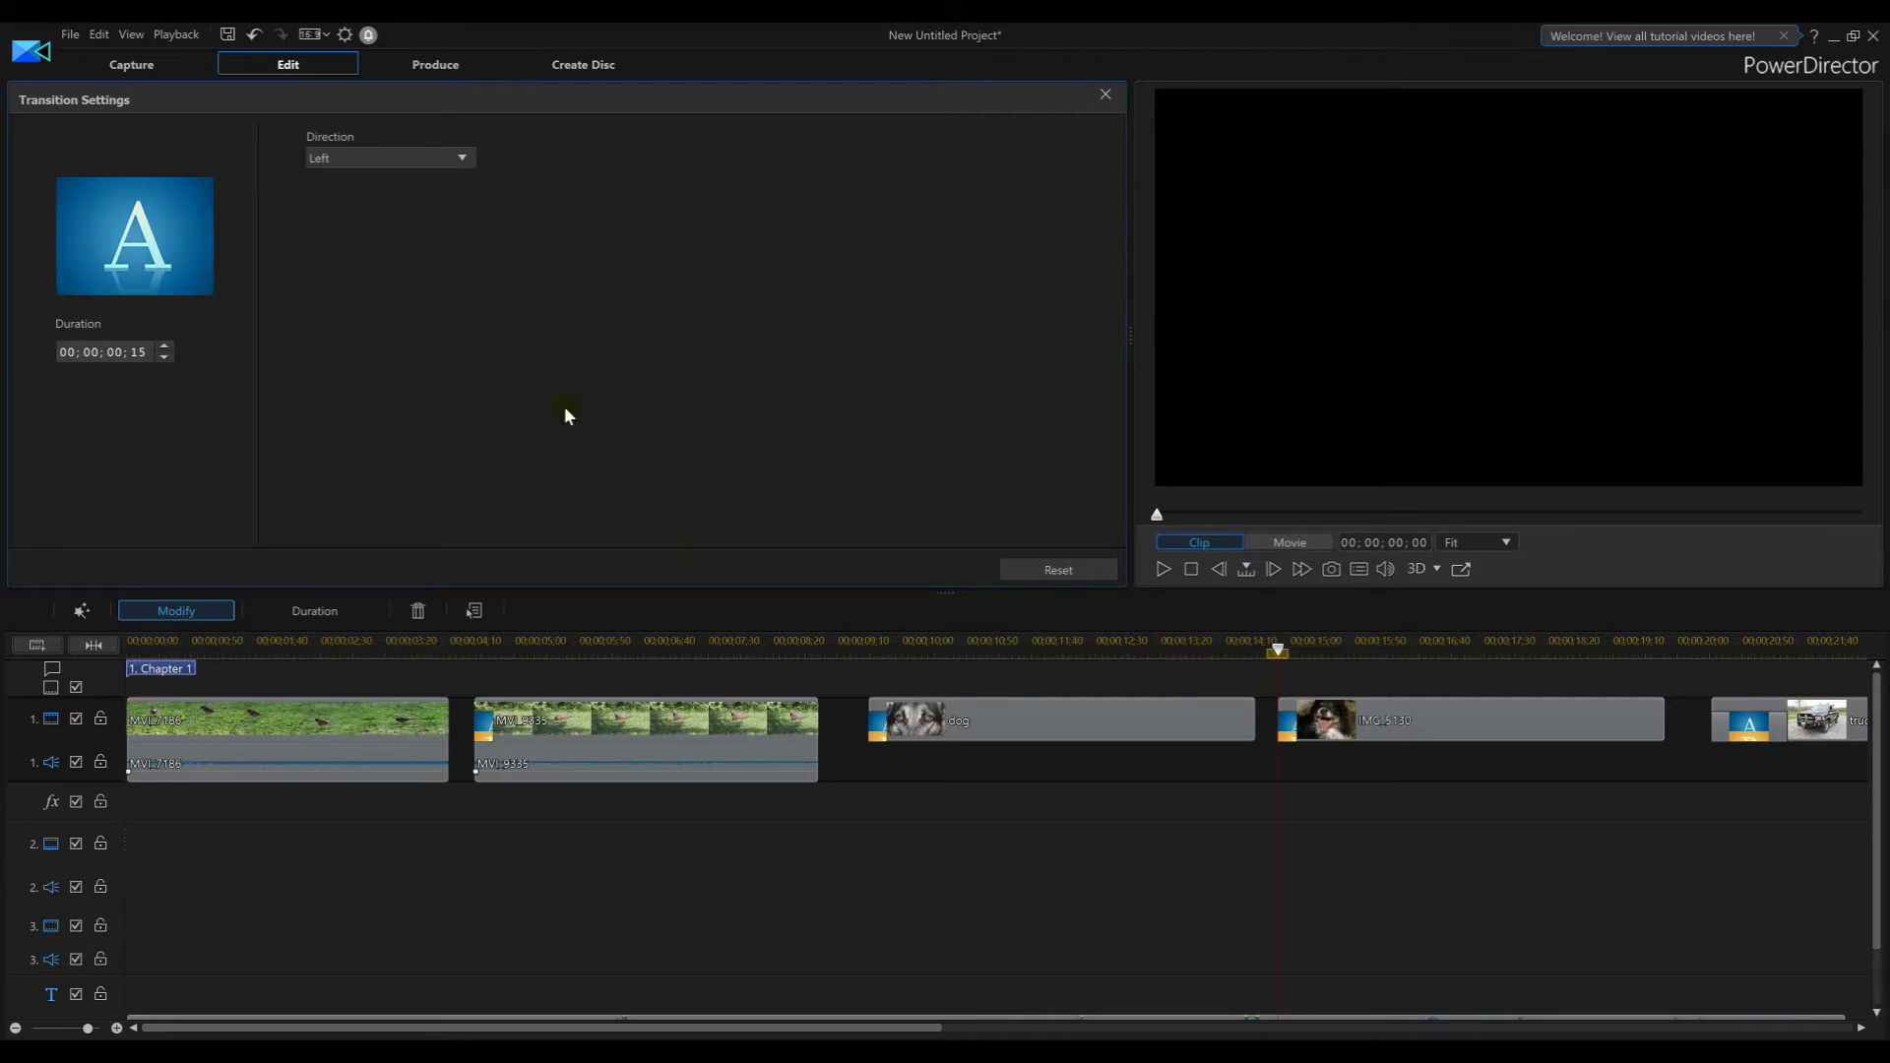
Shorten the truck photo's transition to the minimum and make it slide down
click(1747, 724)
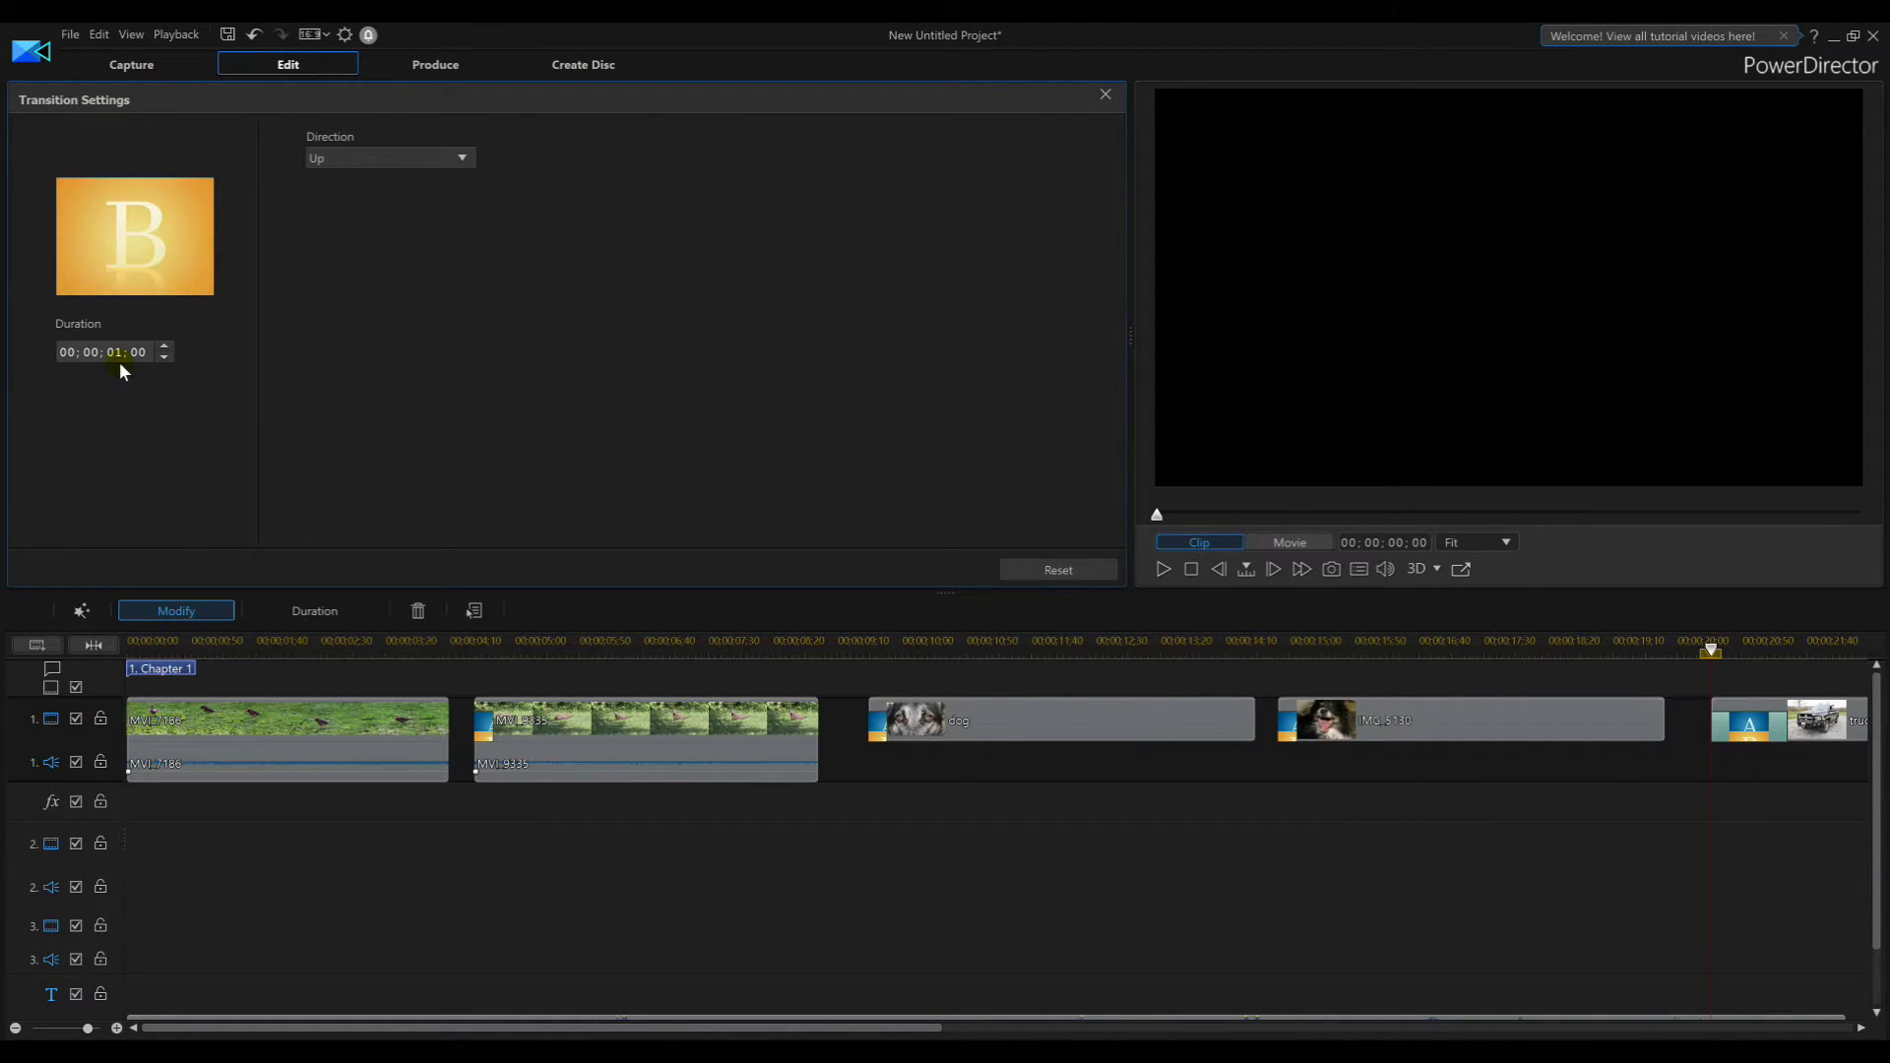
click(163, 358)
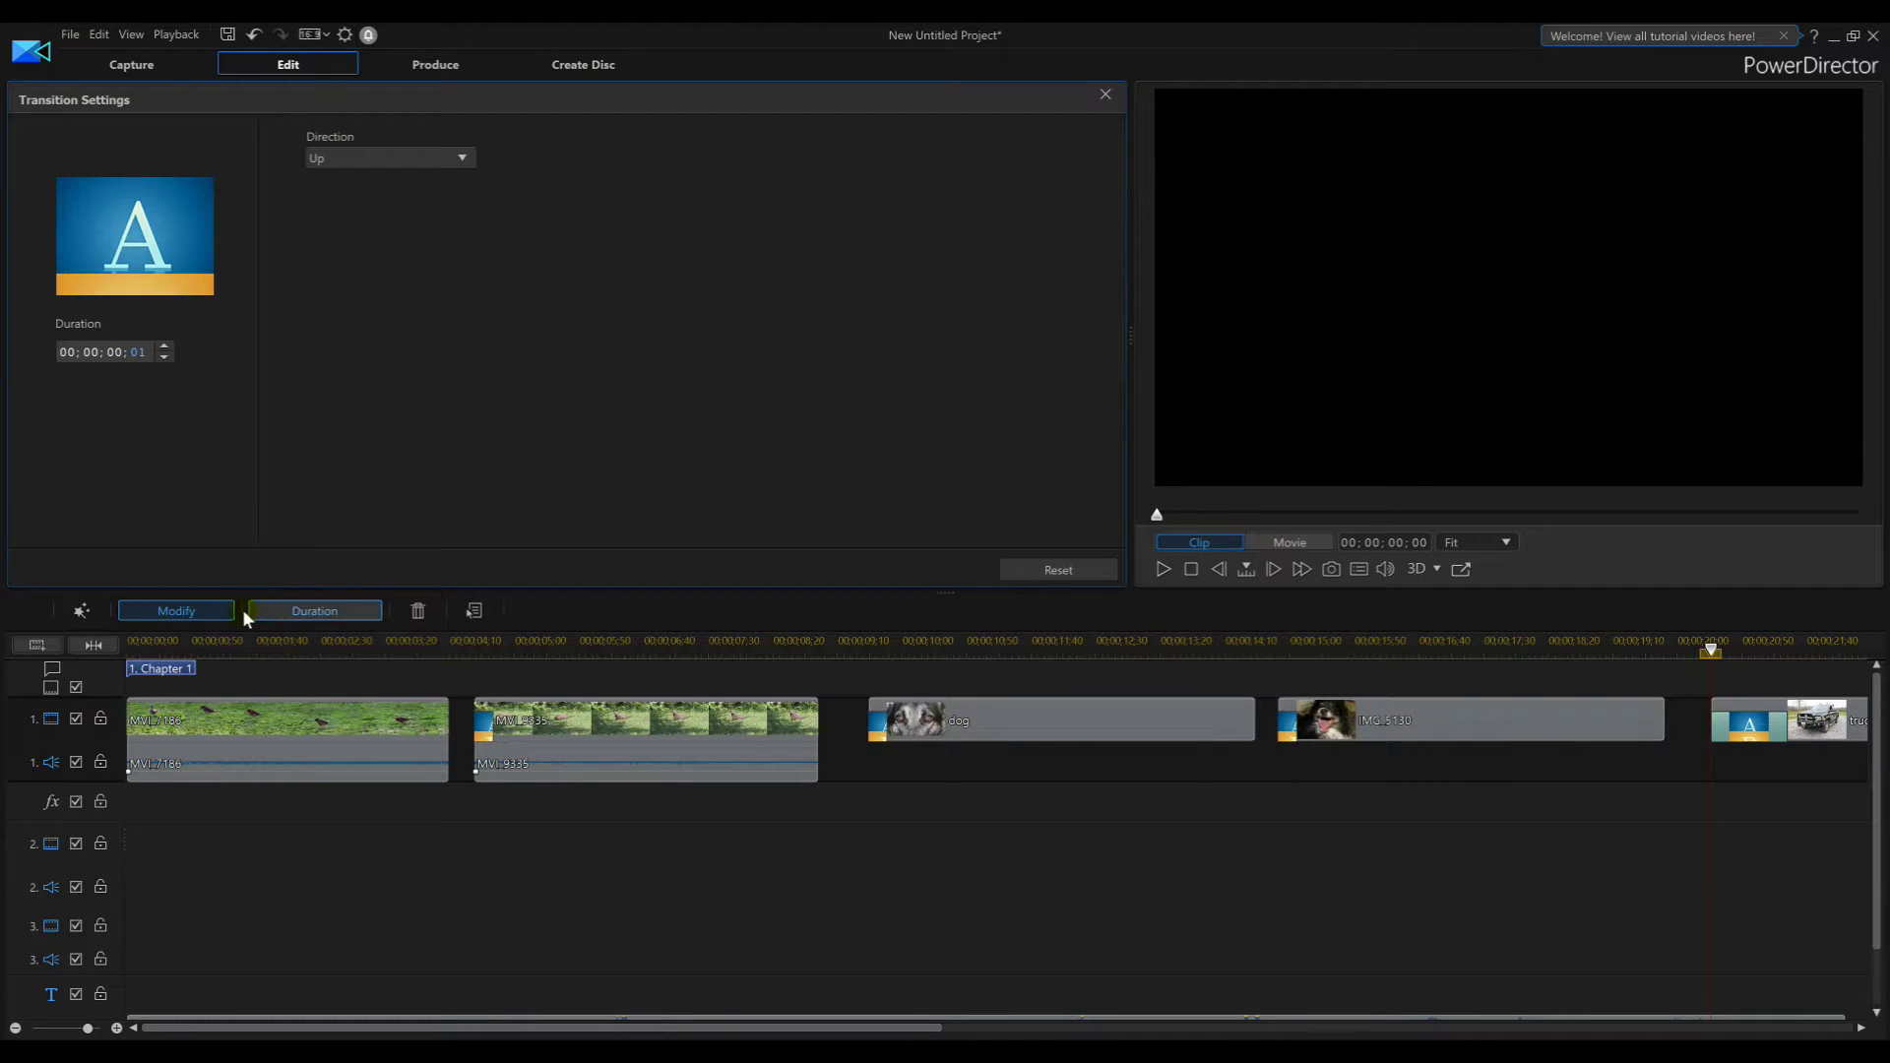
text(15)
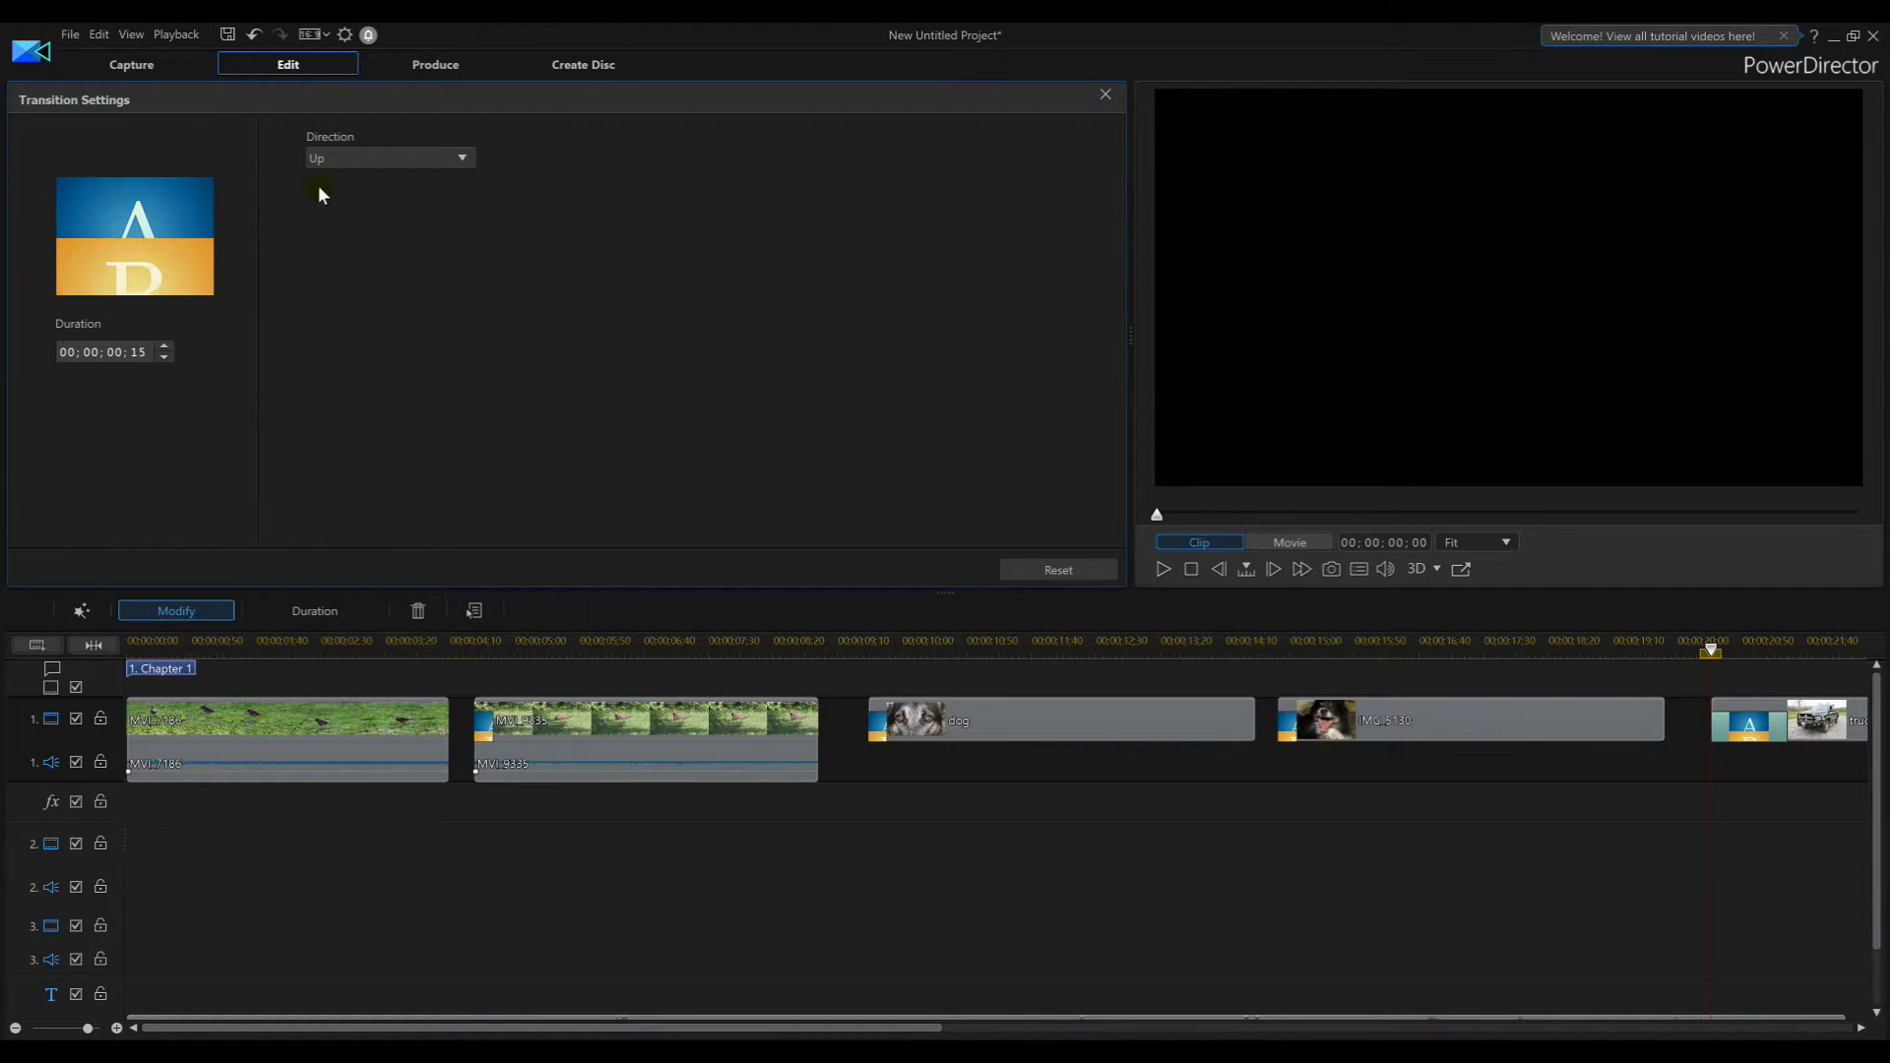
click(387, 157)
click(358, 189)
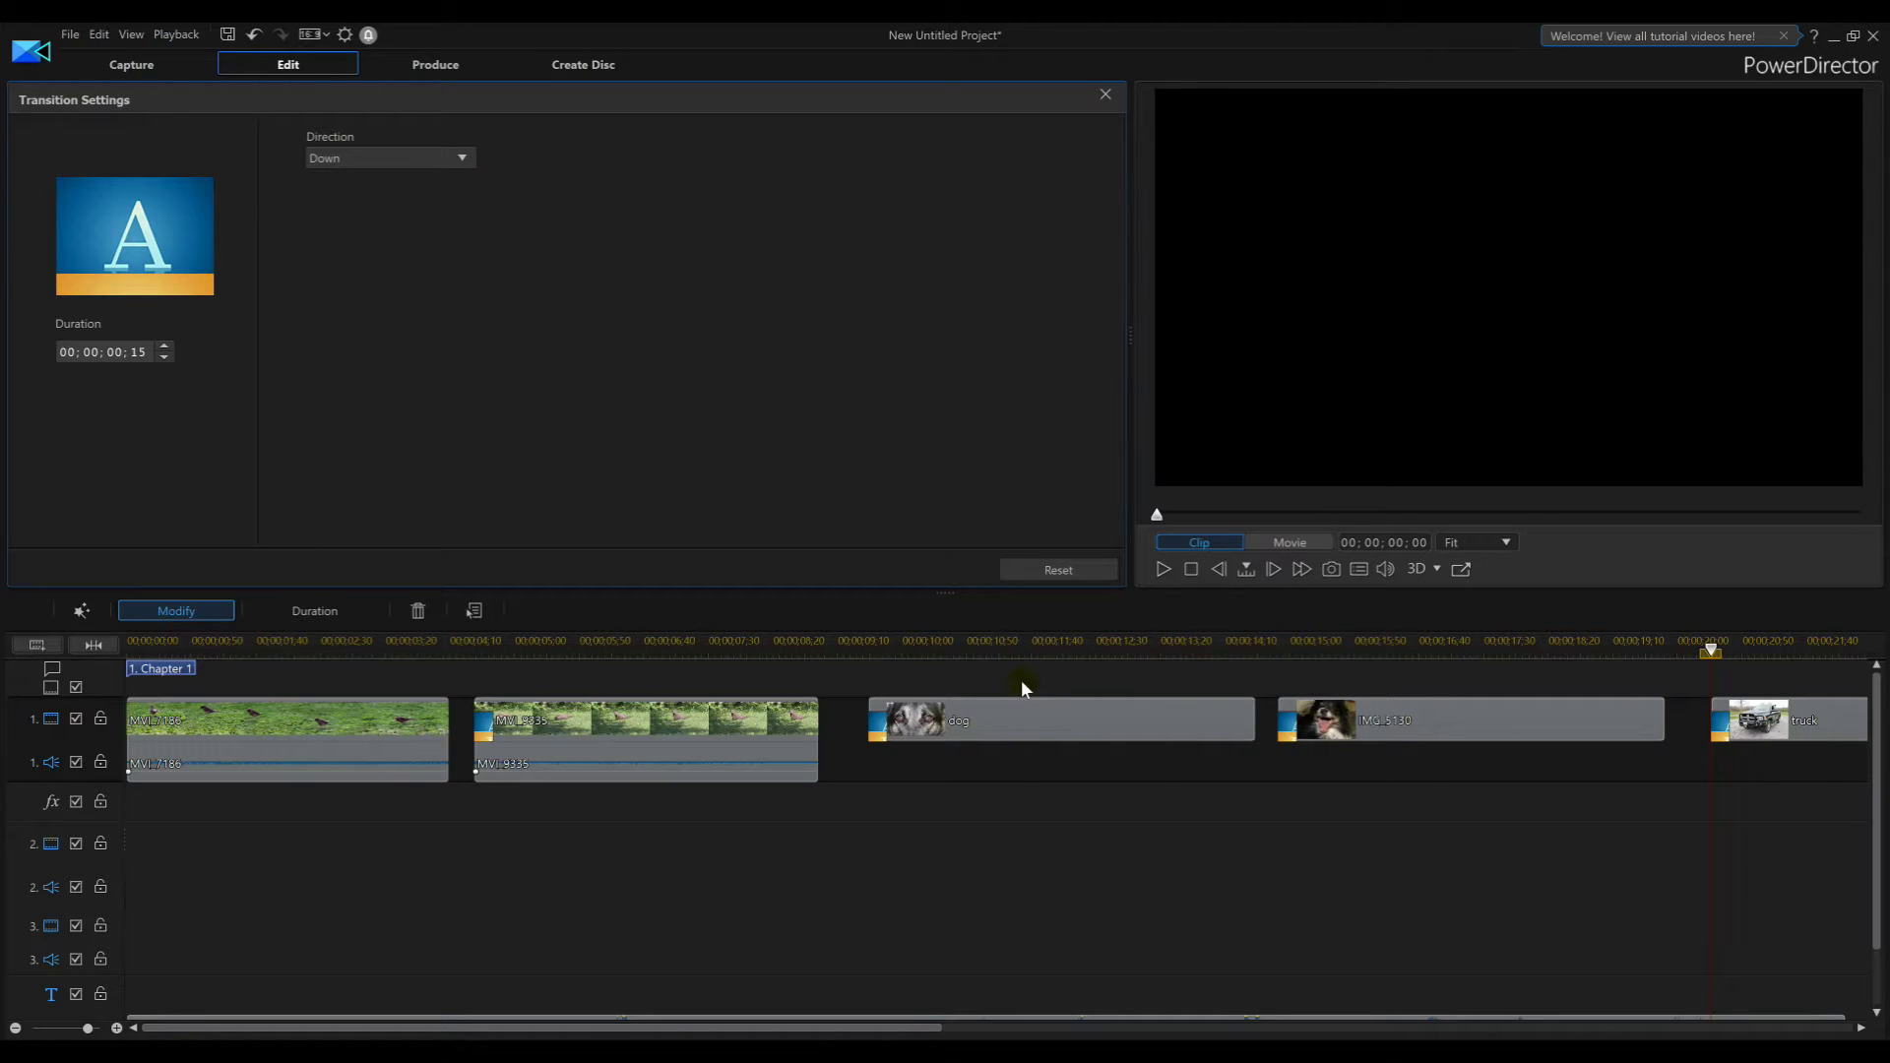
click(1234, 970)
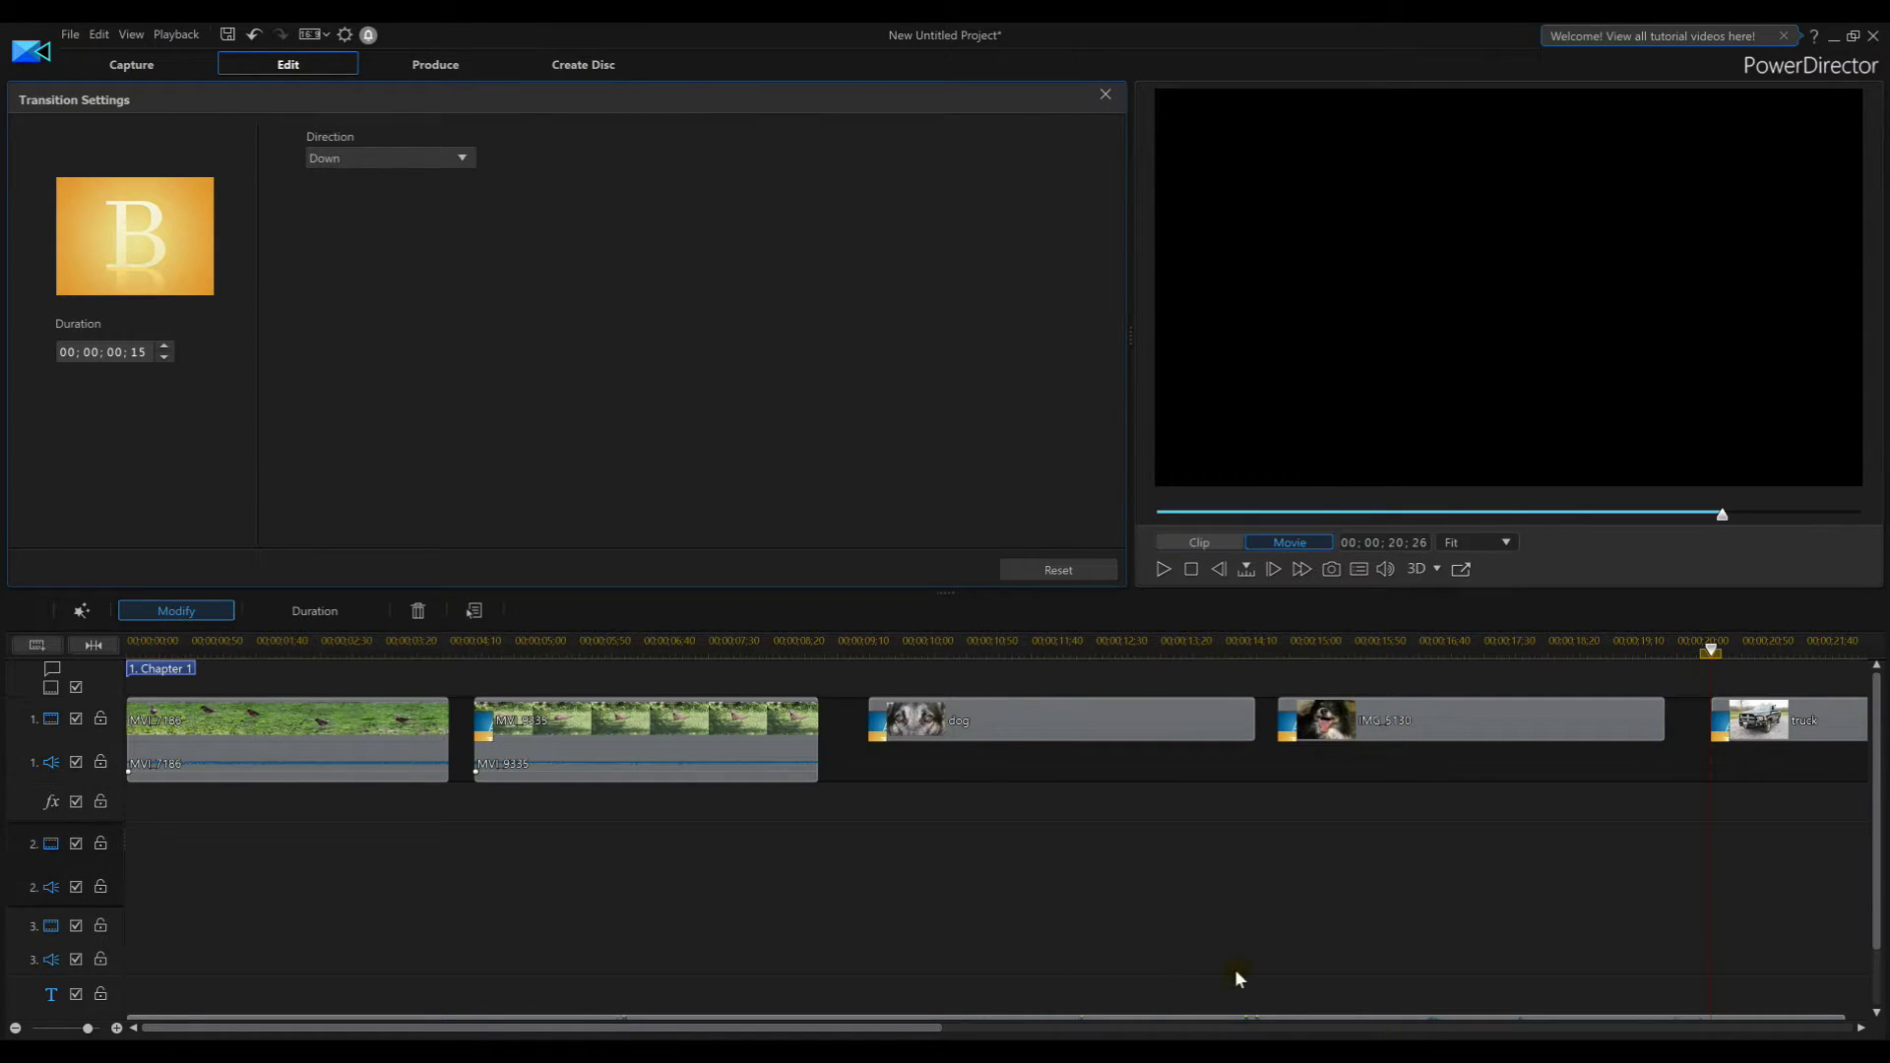
Slide MVI_9335, dog, IMG_5130 and truck left so each abuts the previous item
click(650, 744)
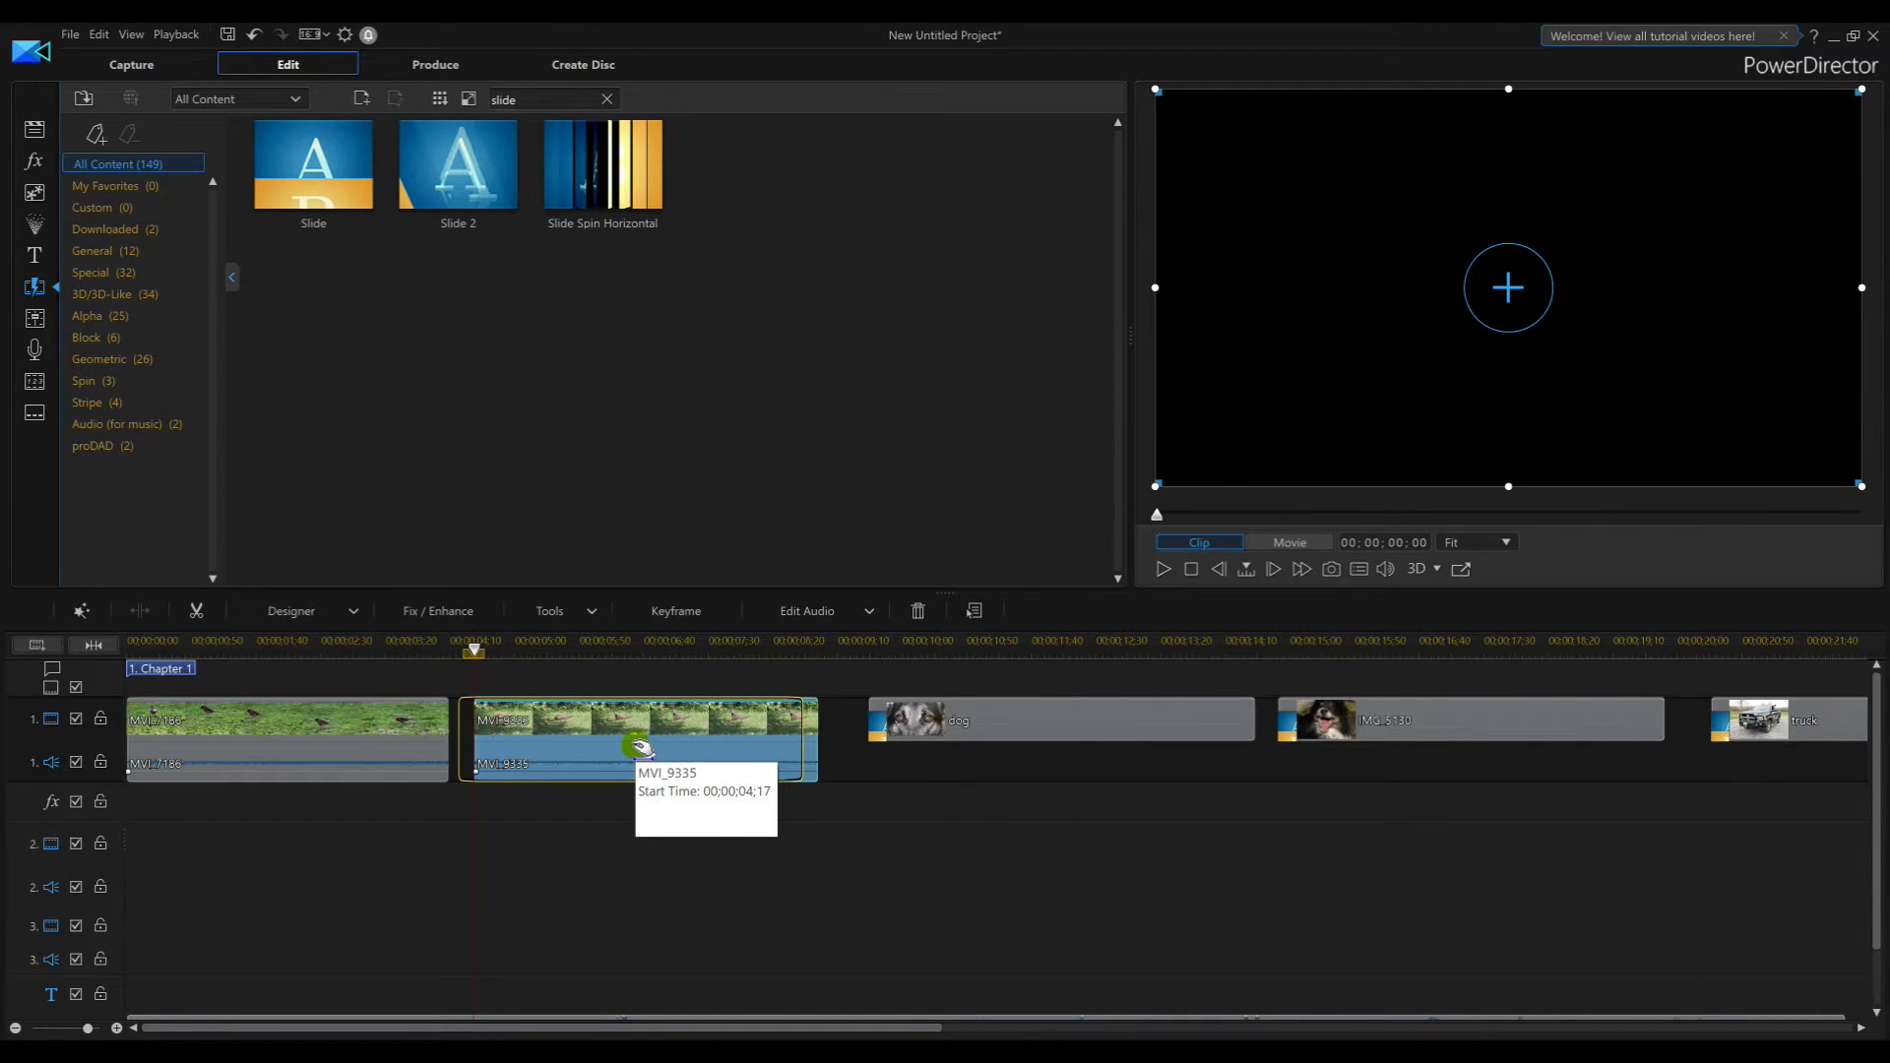
drag(642, 747, 631, 746)
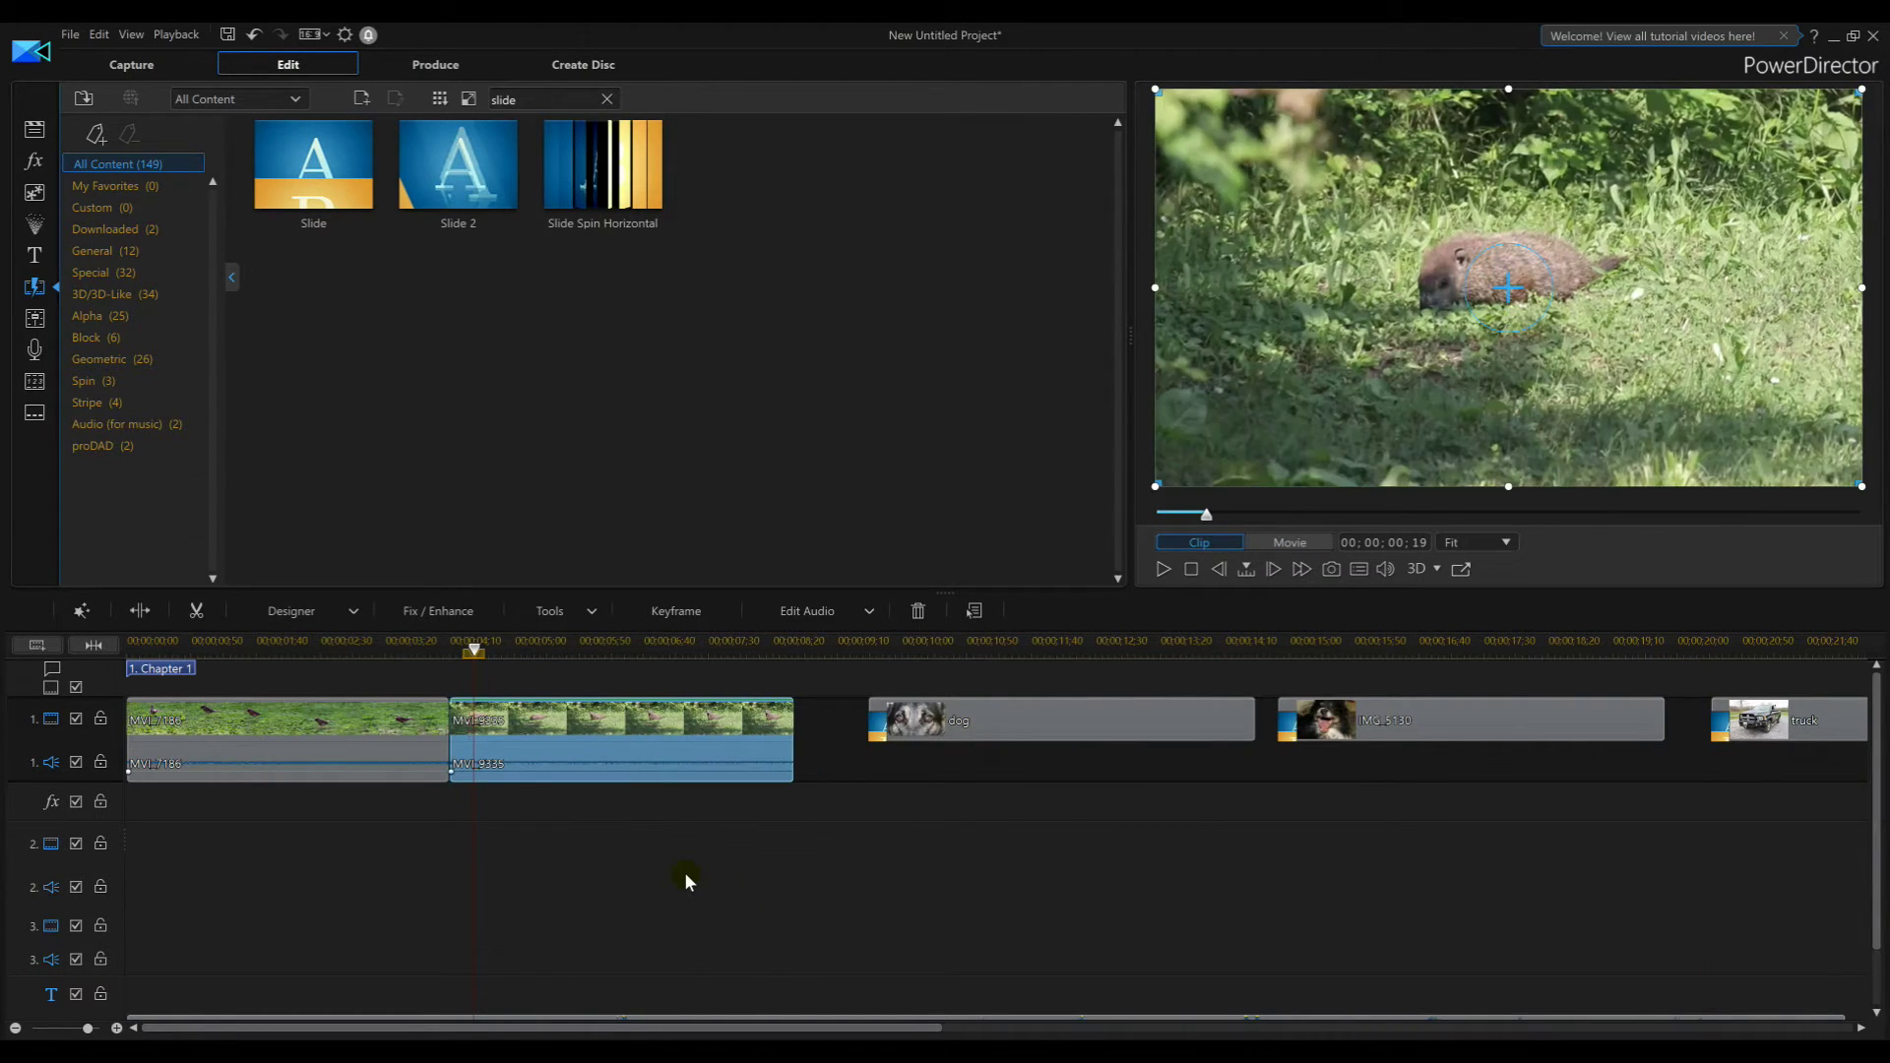
drag(1002, 723, 933, 726)
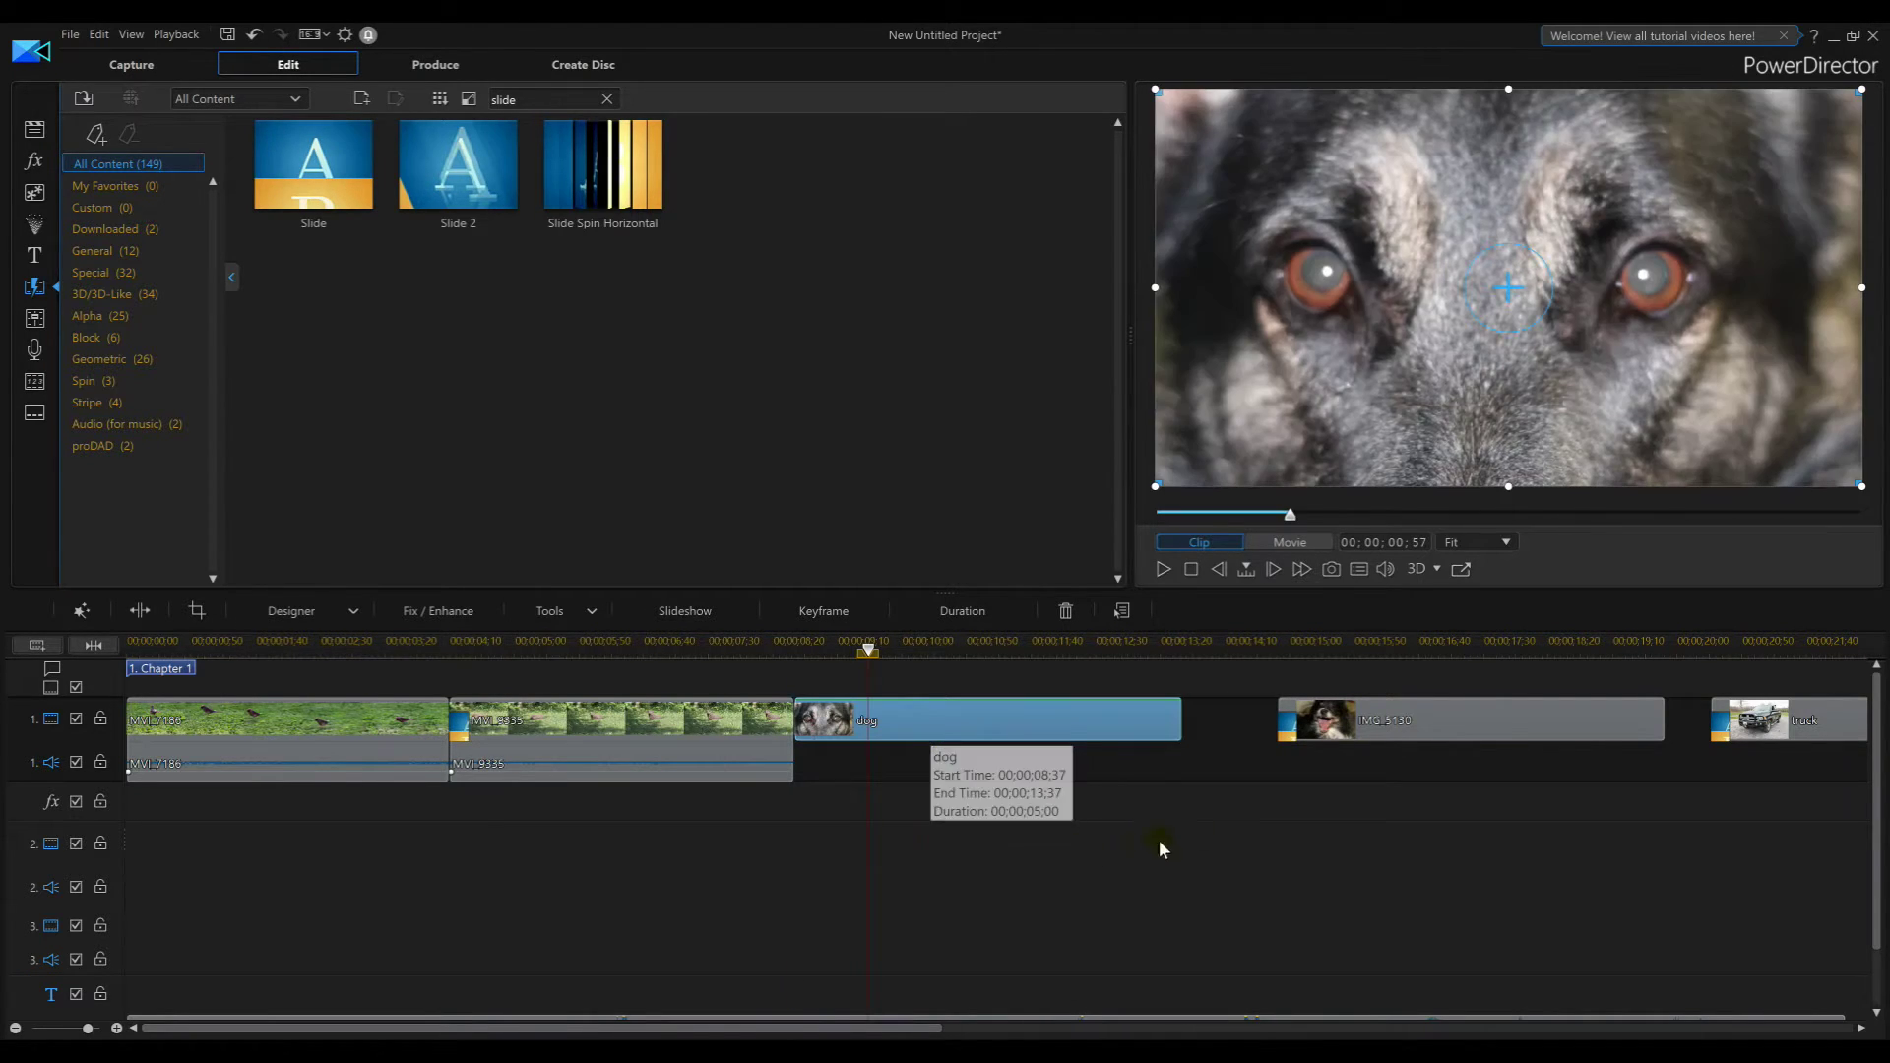
drag(1414, 716, 1316, 724)
click(1739, 724)
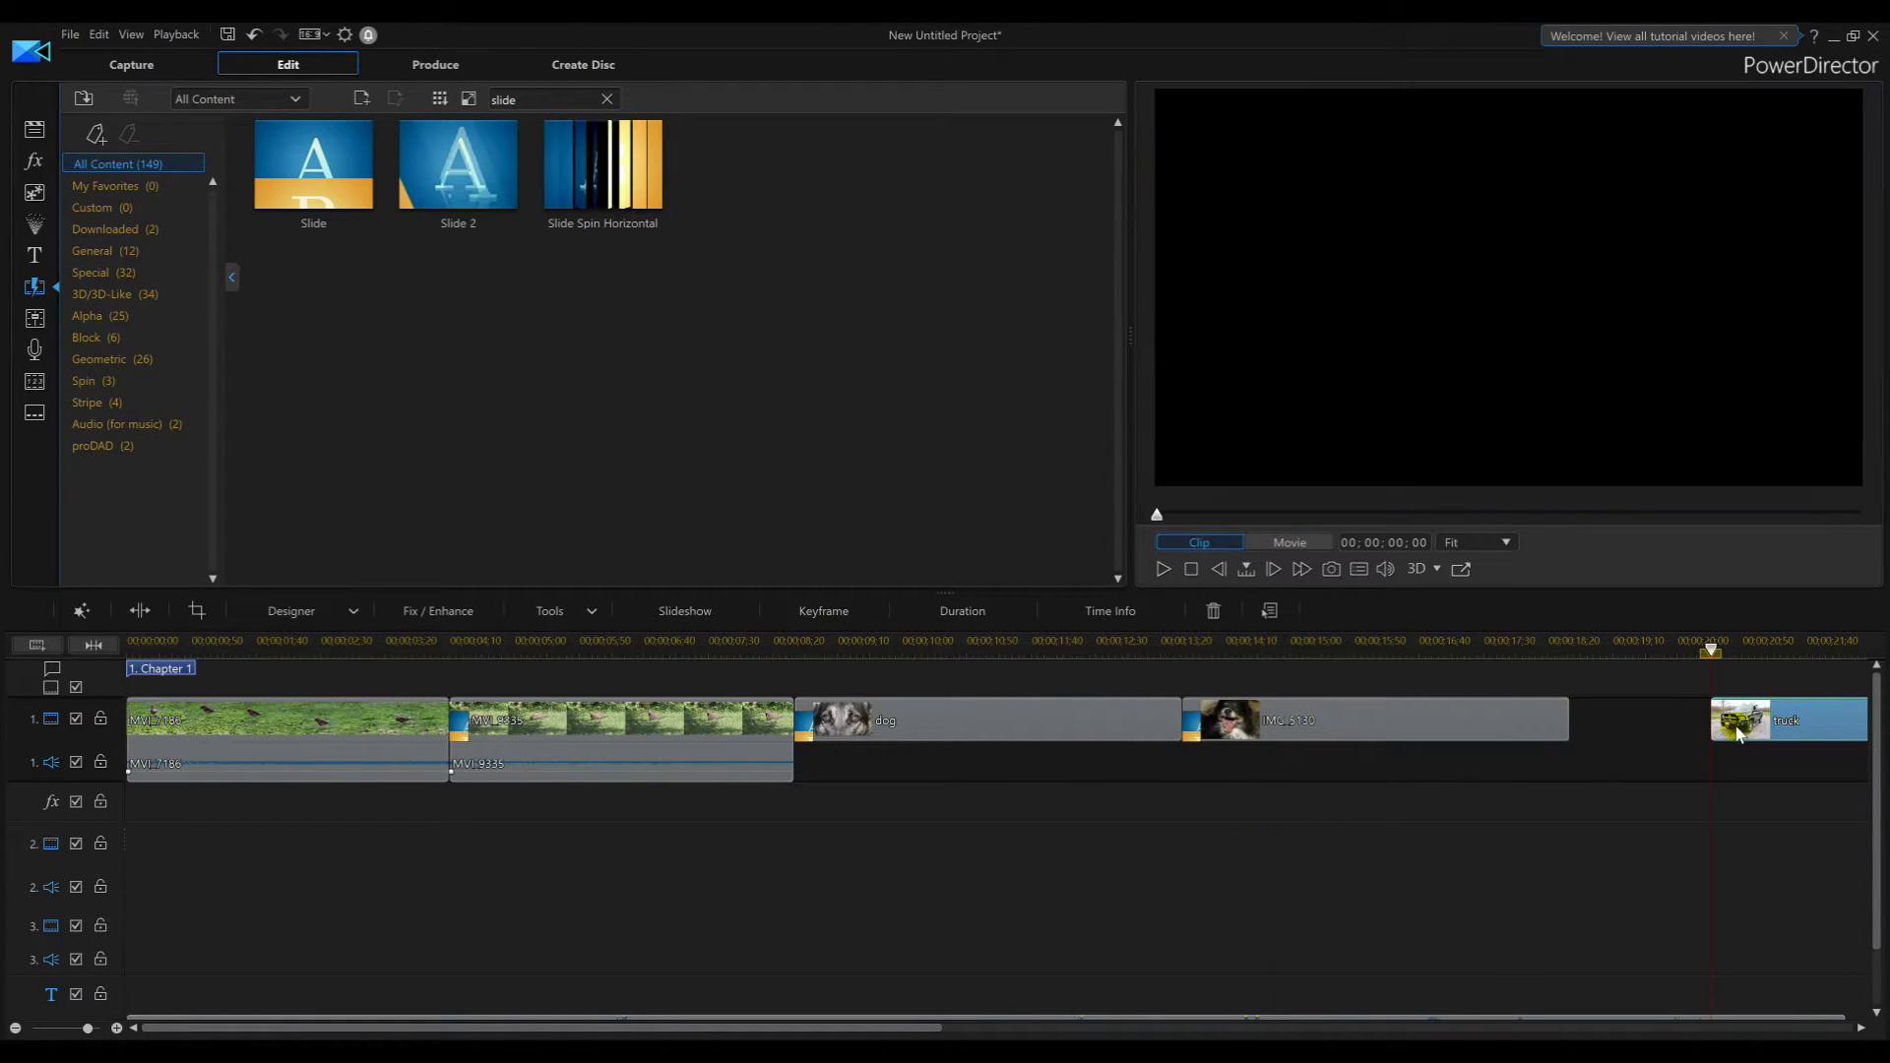
drag(1740, 727, 1697, 734)
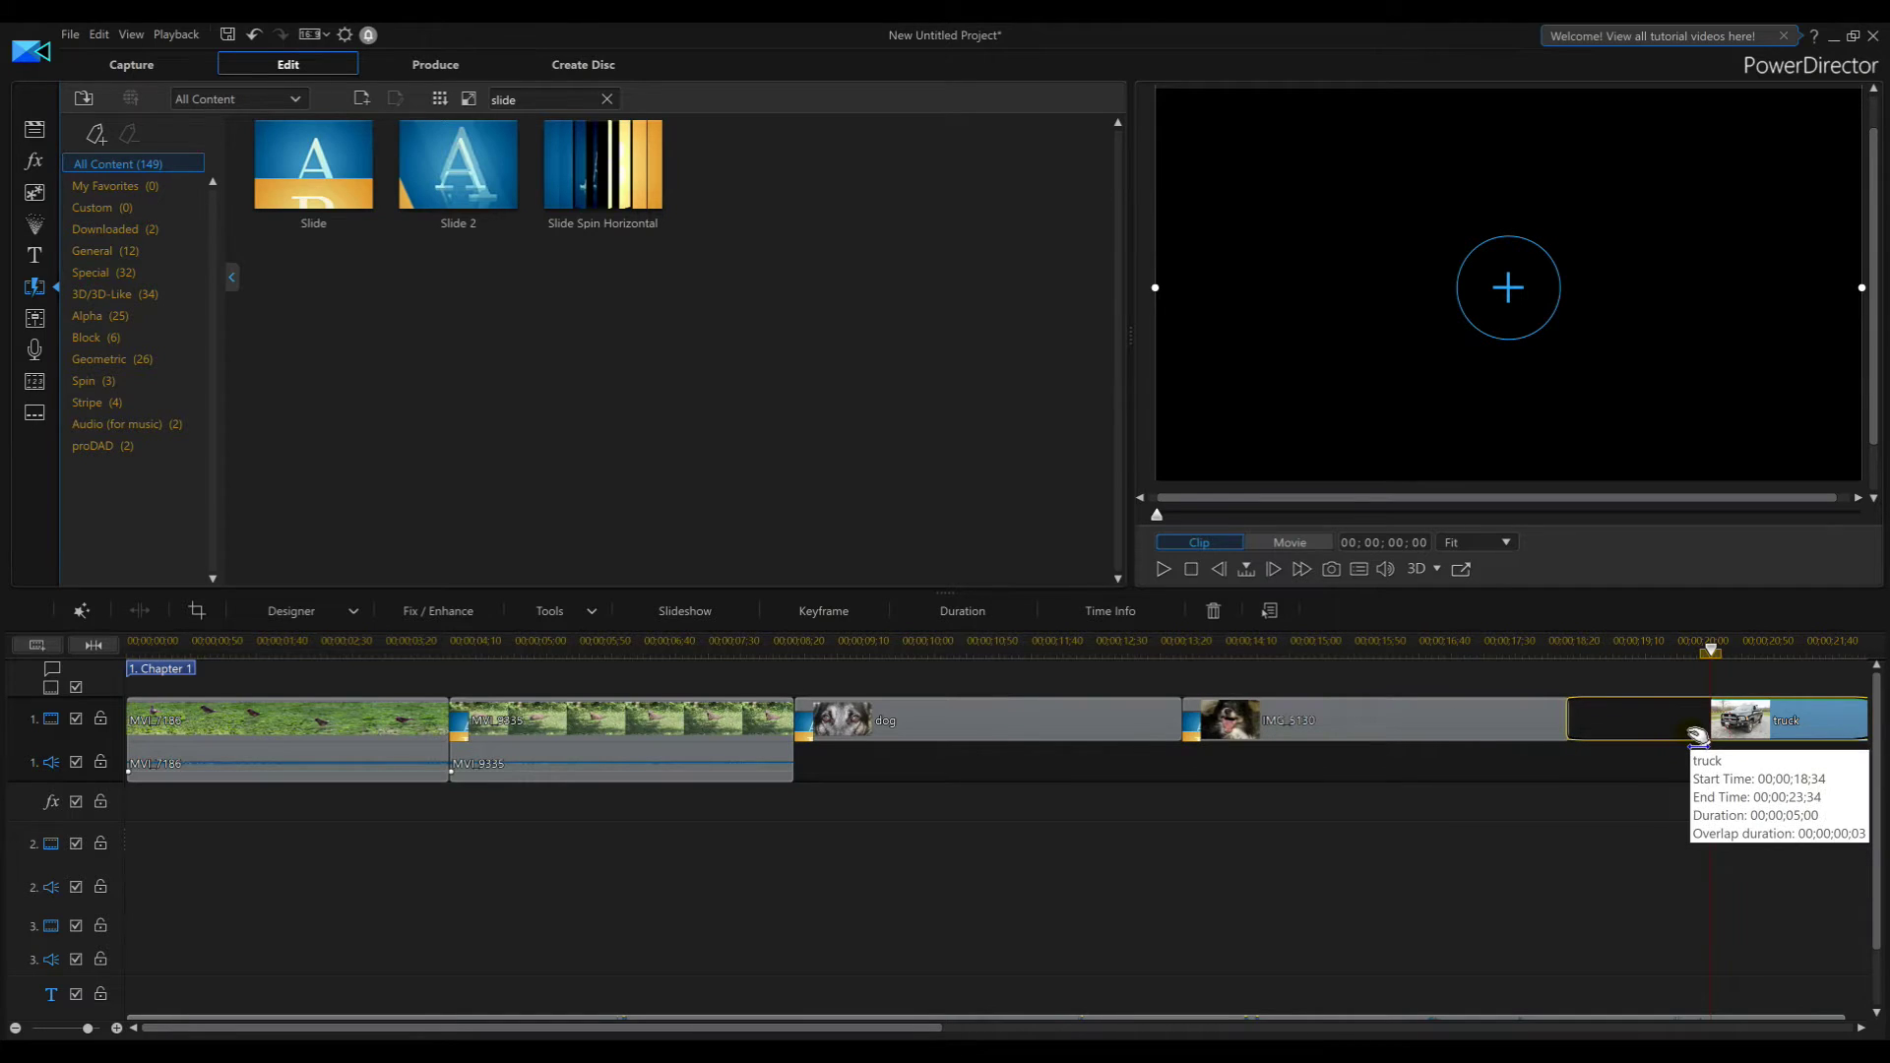
drag(1700, 733, 1700, 734)
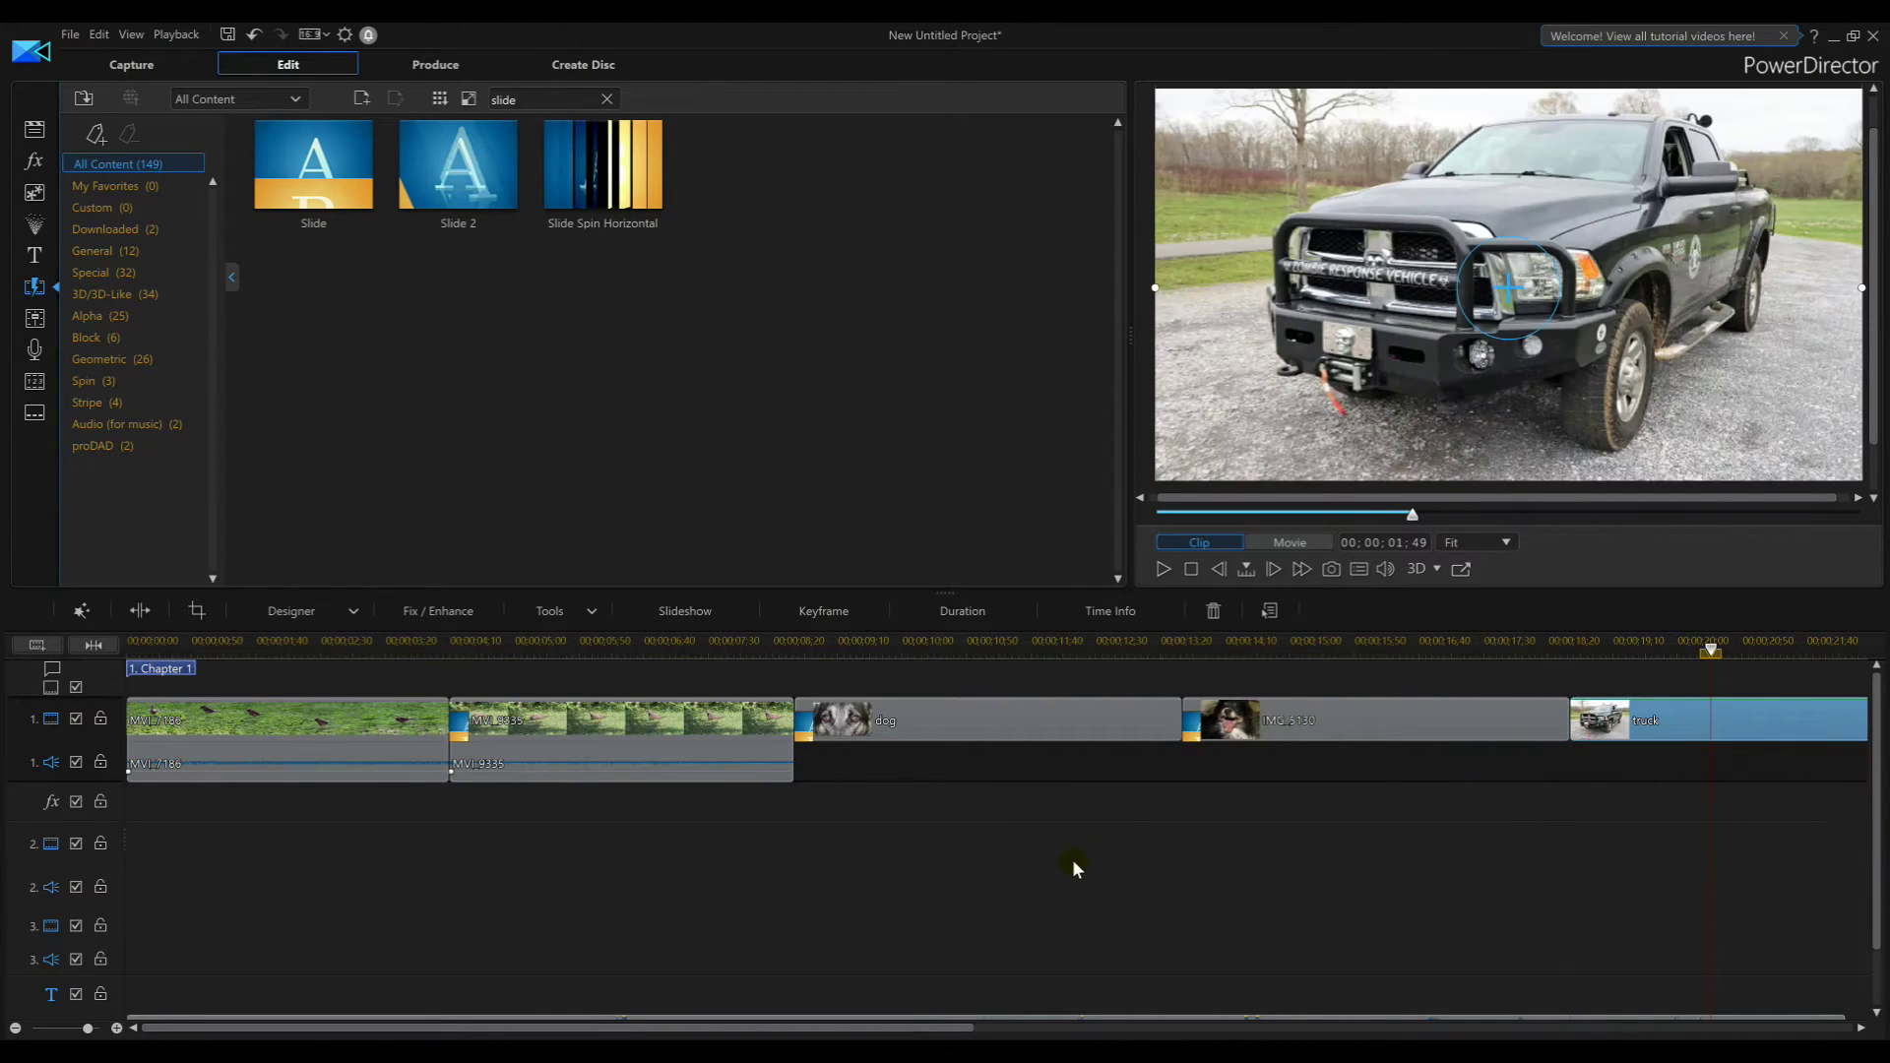
click(1003, 878)
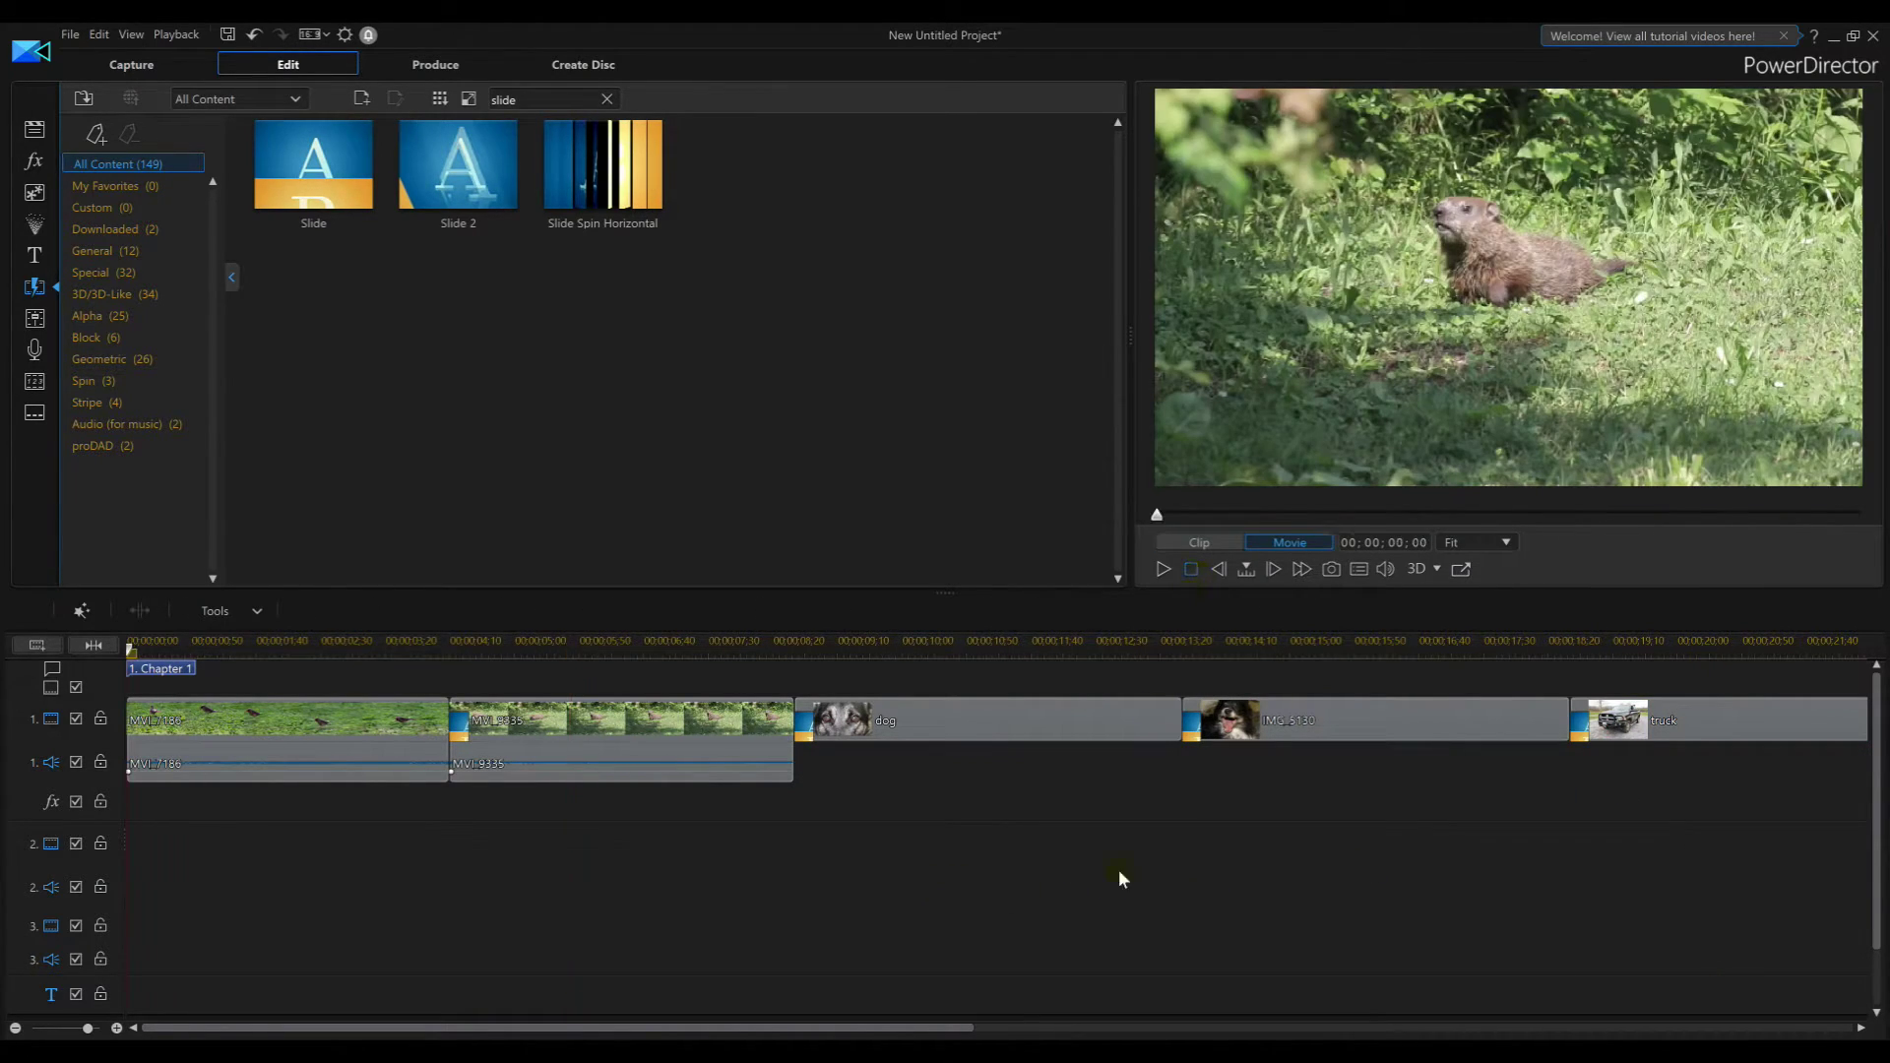
key(Home)
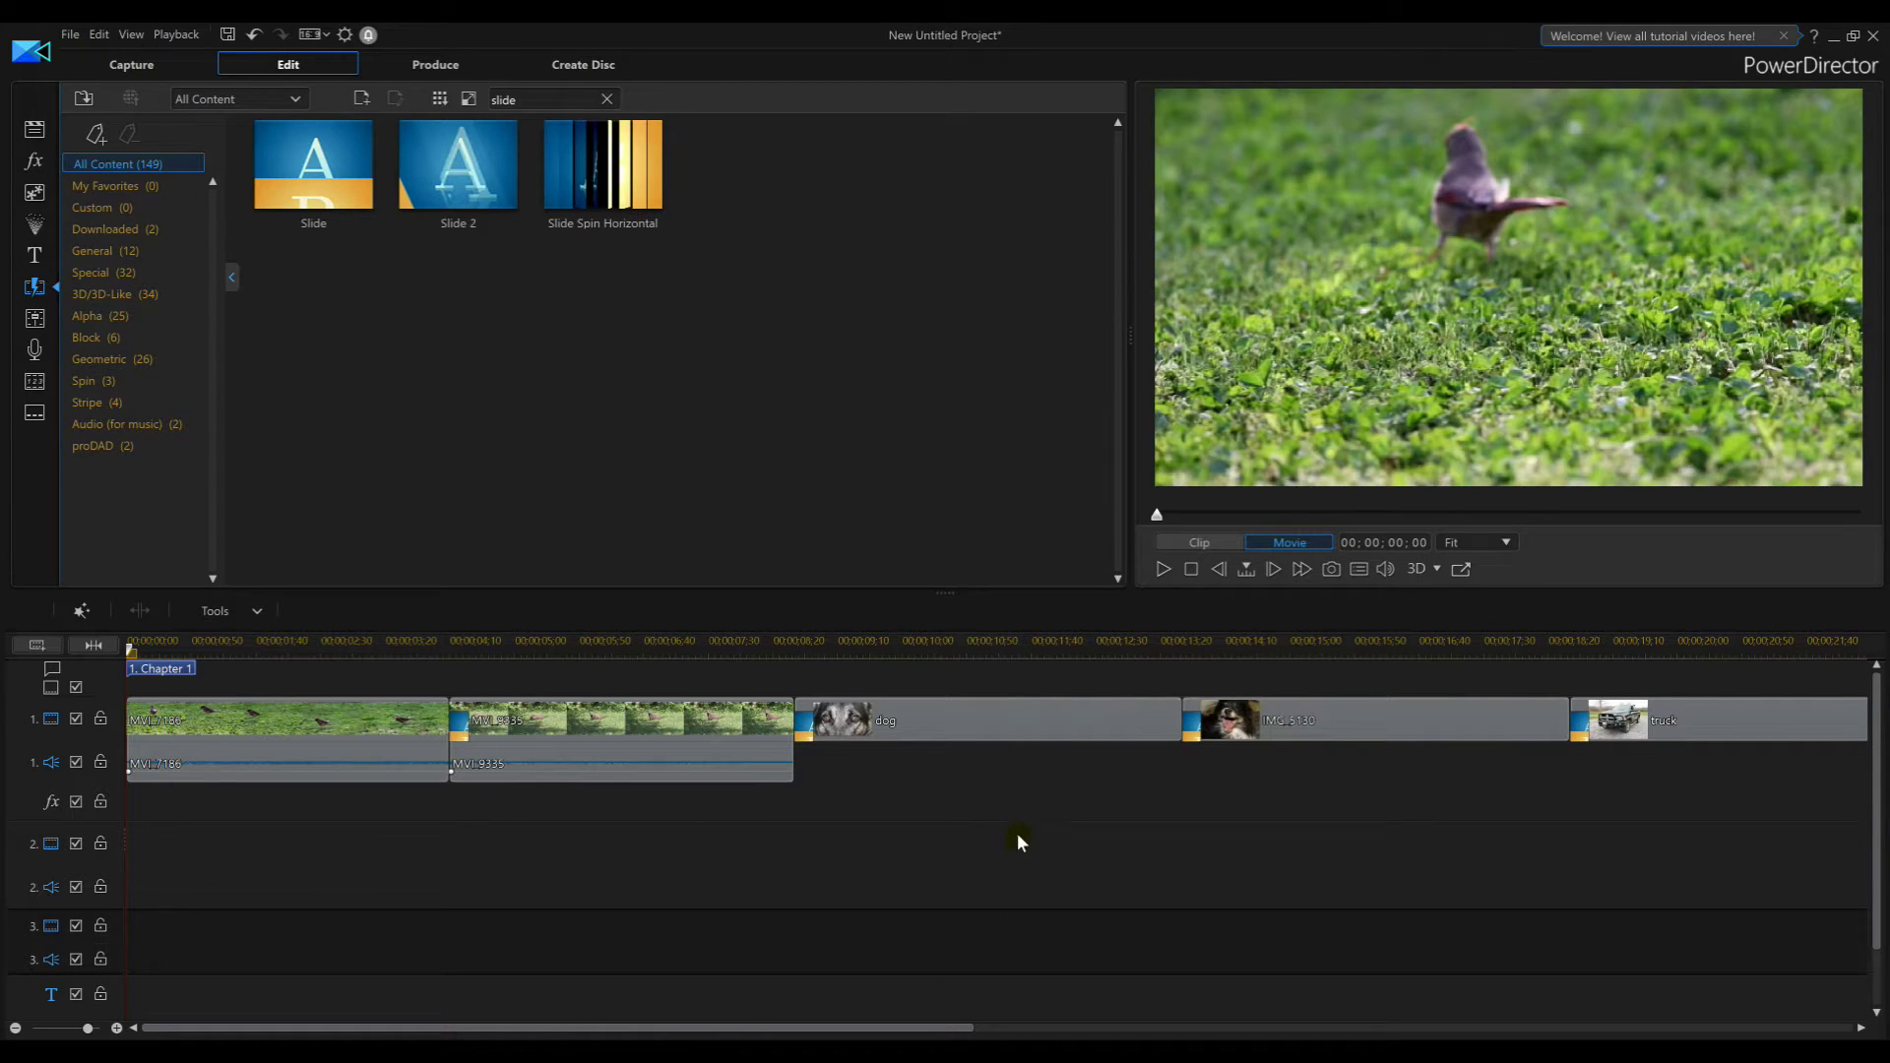
click(1161, 569)
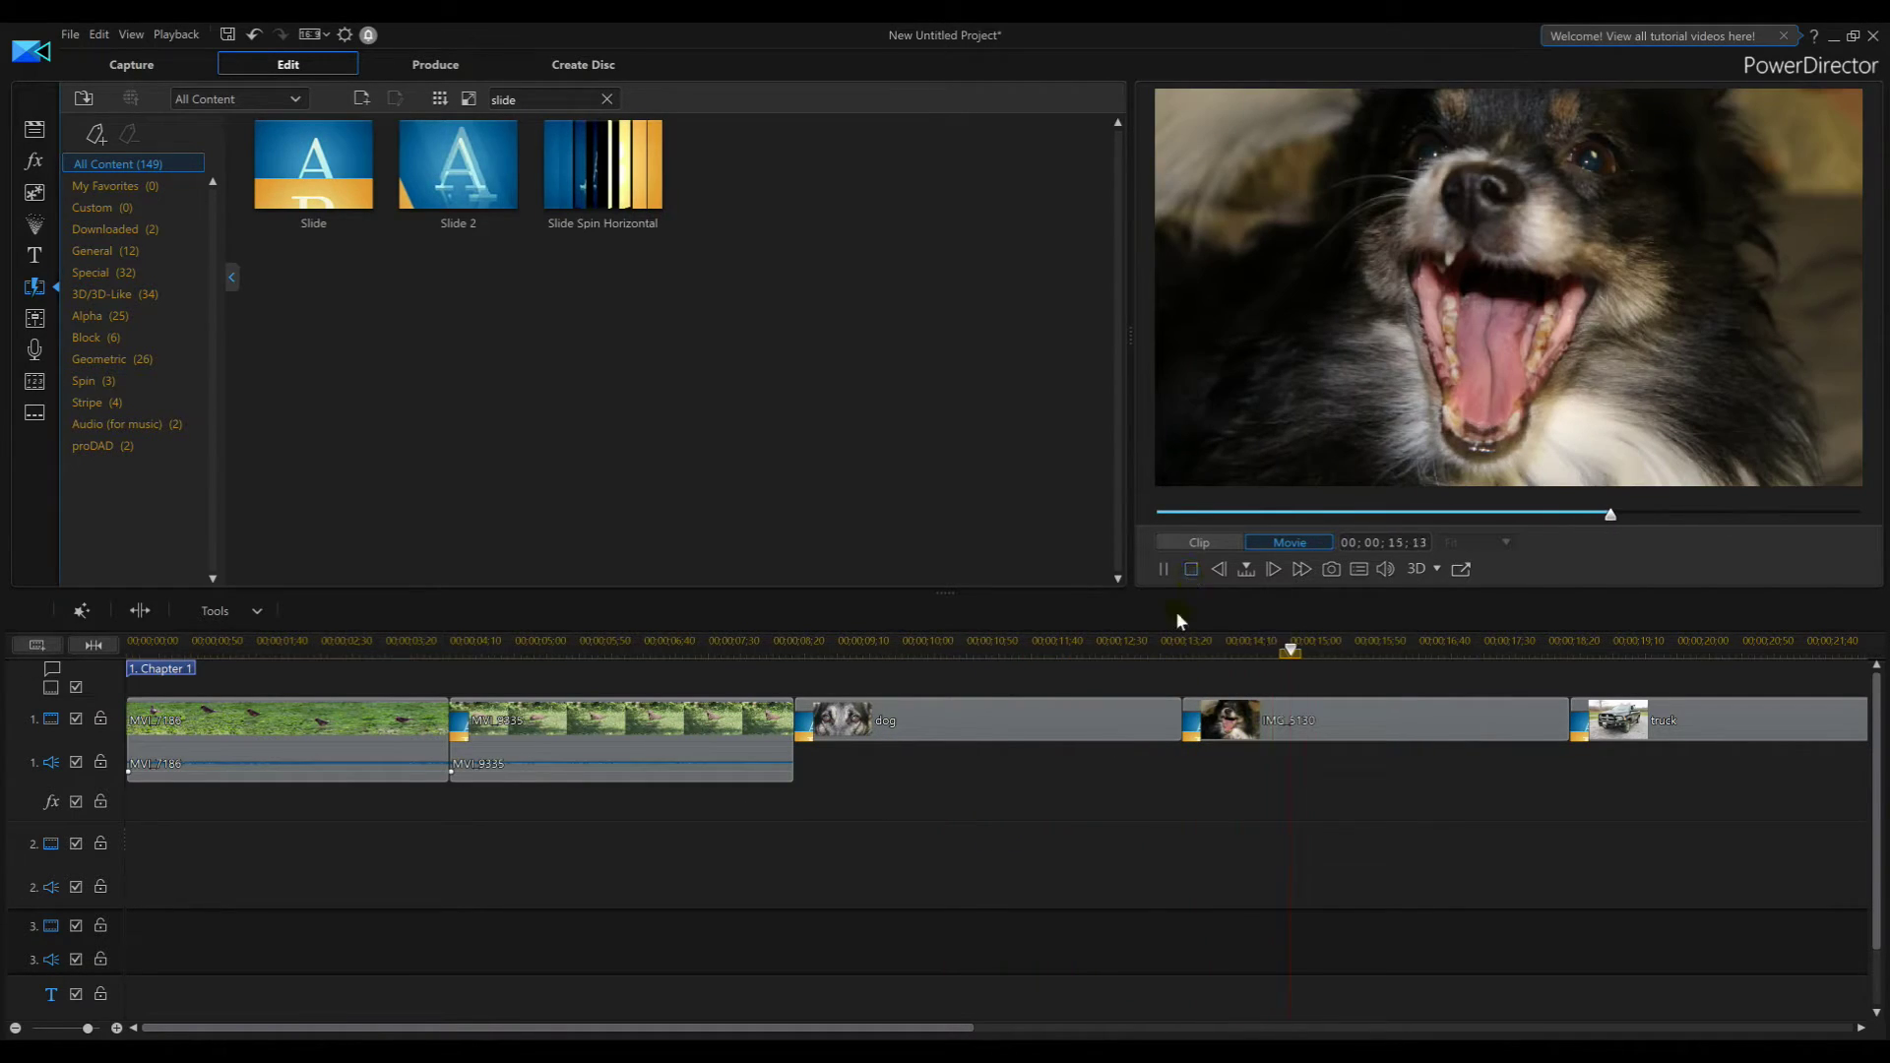
Trim the ends of the dog, IMG_5130 and truck photos with Trim and Move Clips
click(1076, 736)
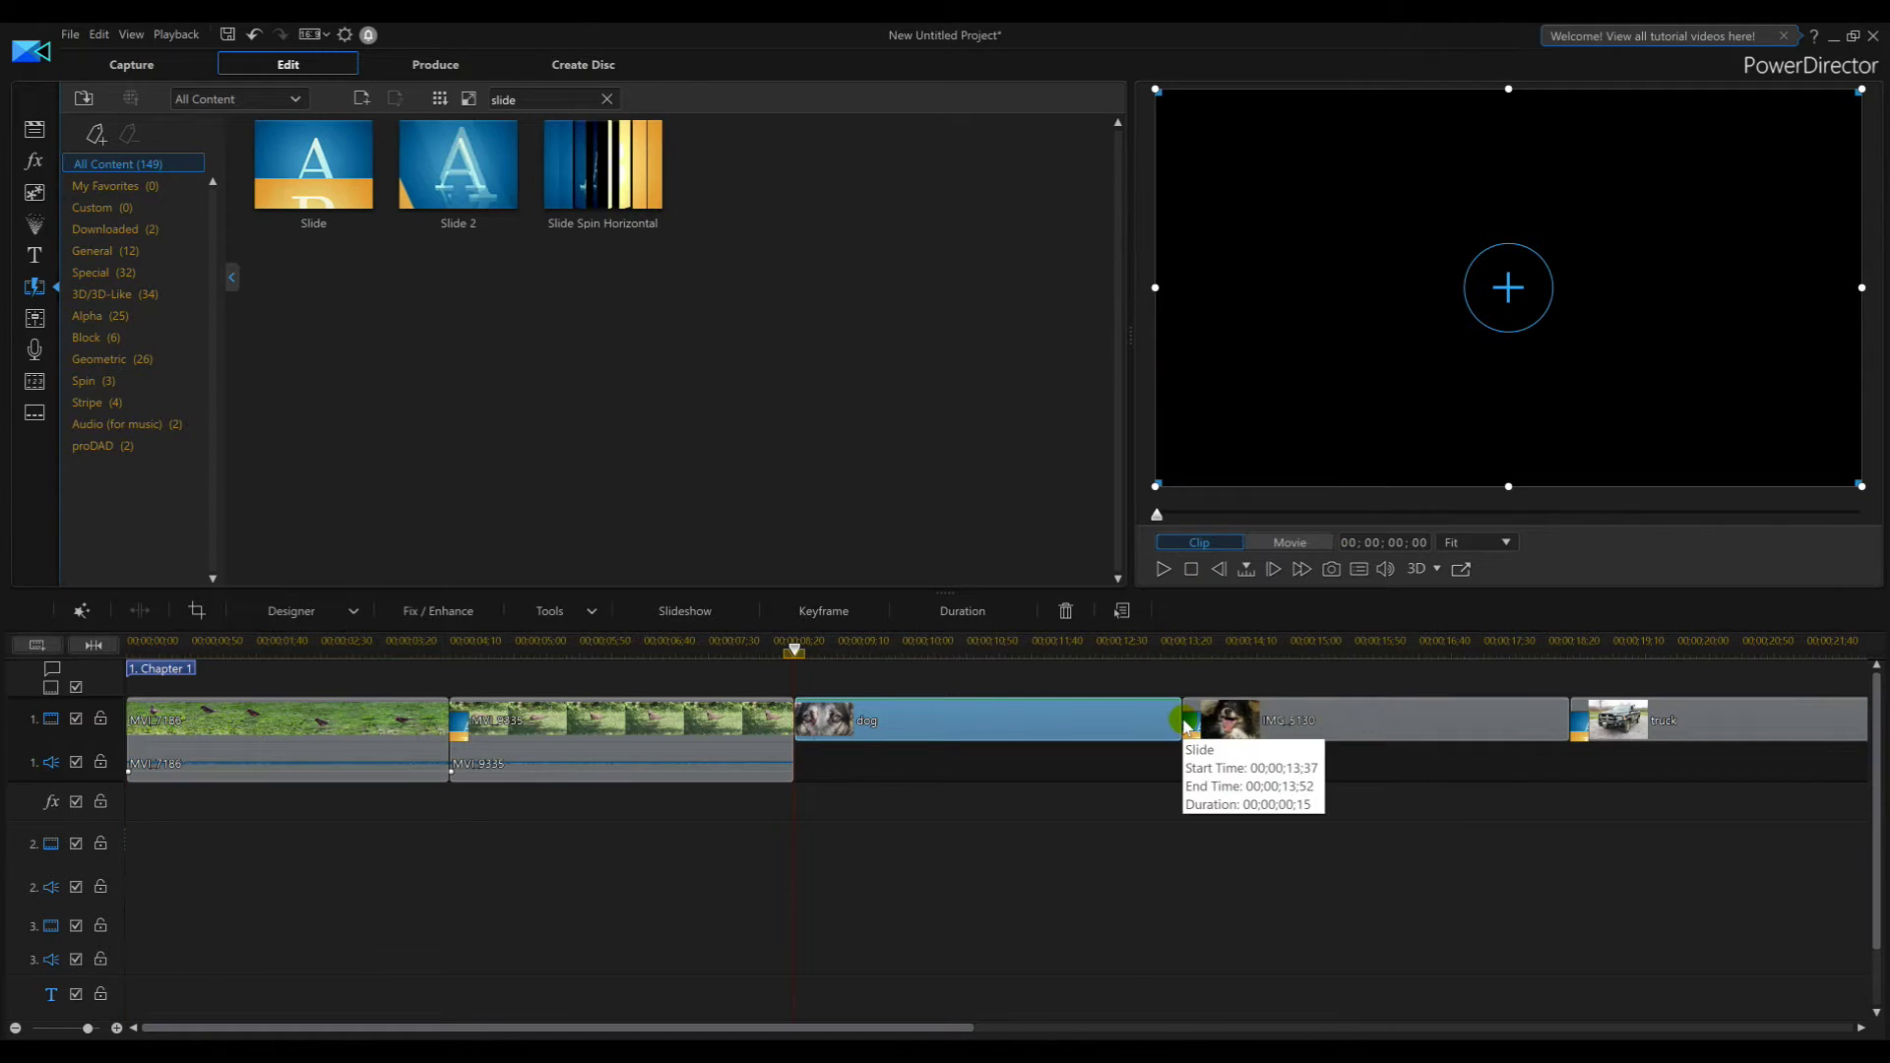
drag(1174, 720, 942, 723)
click(1026, 749)
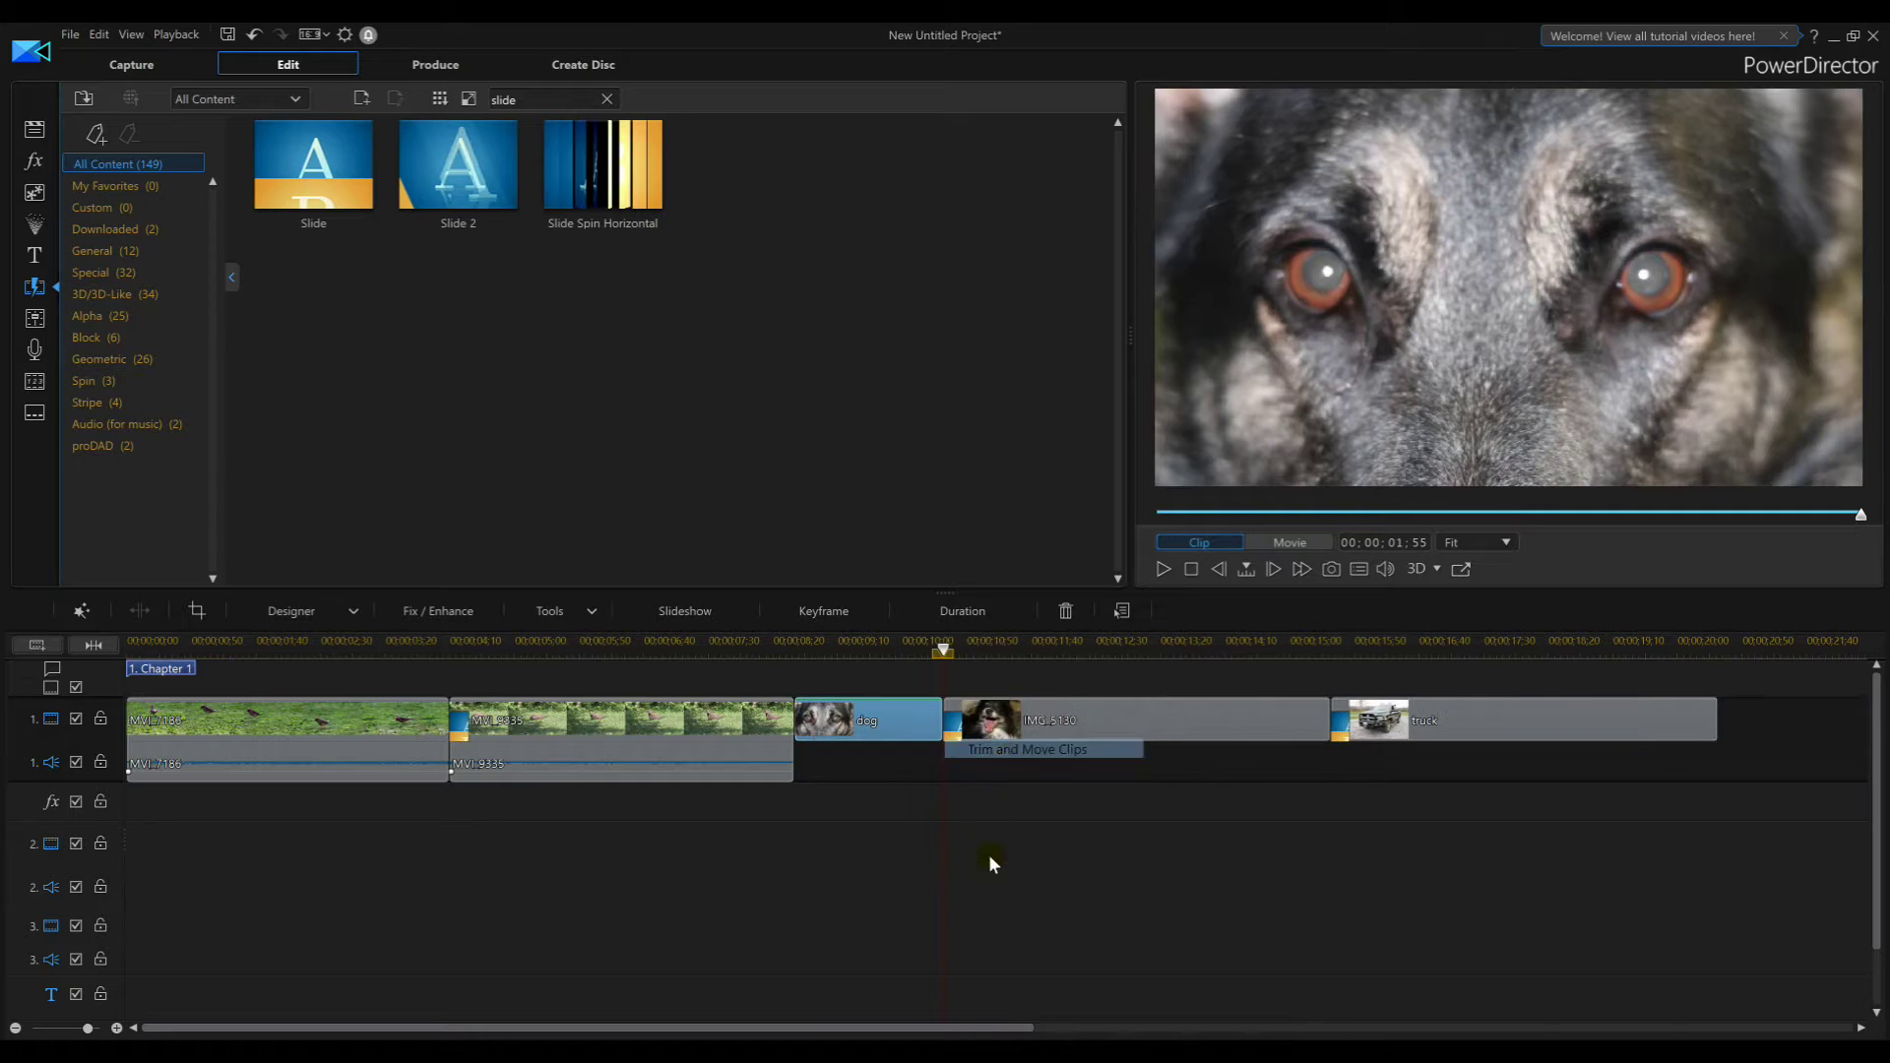
click(1336, 719)
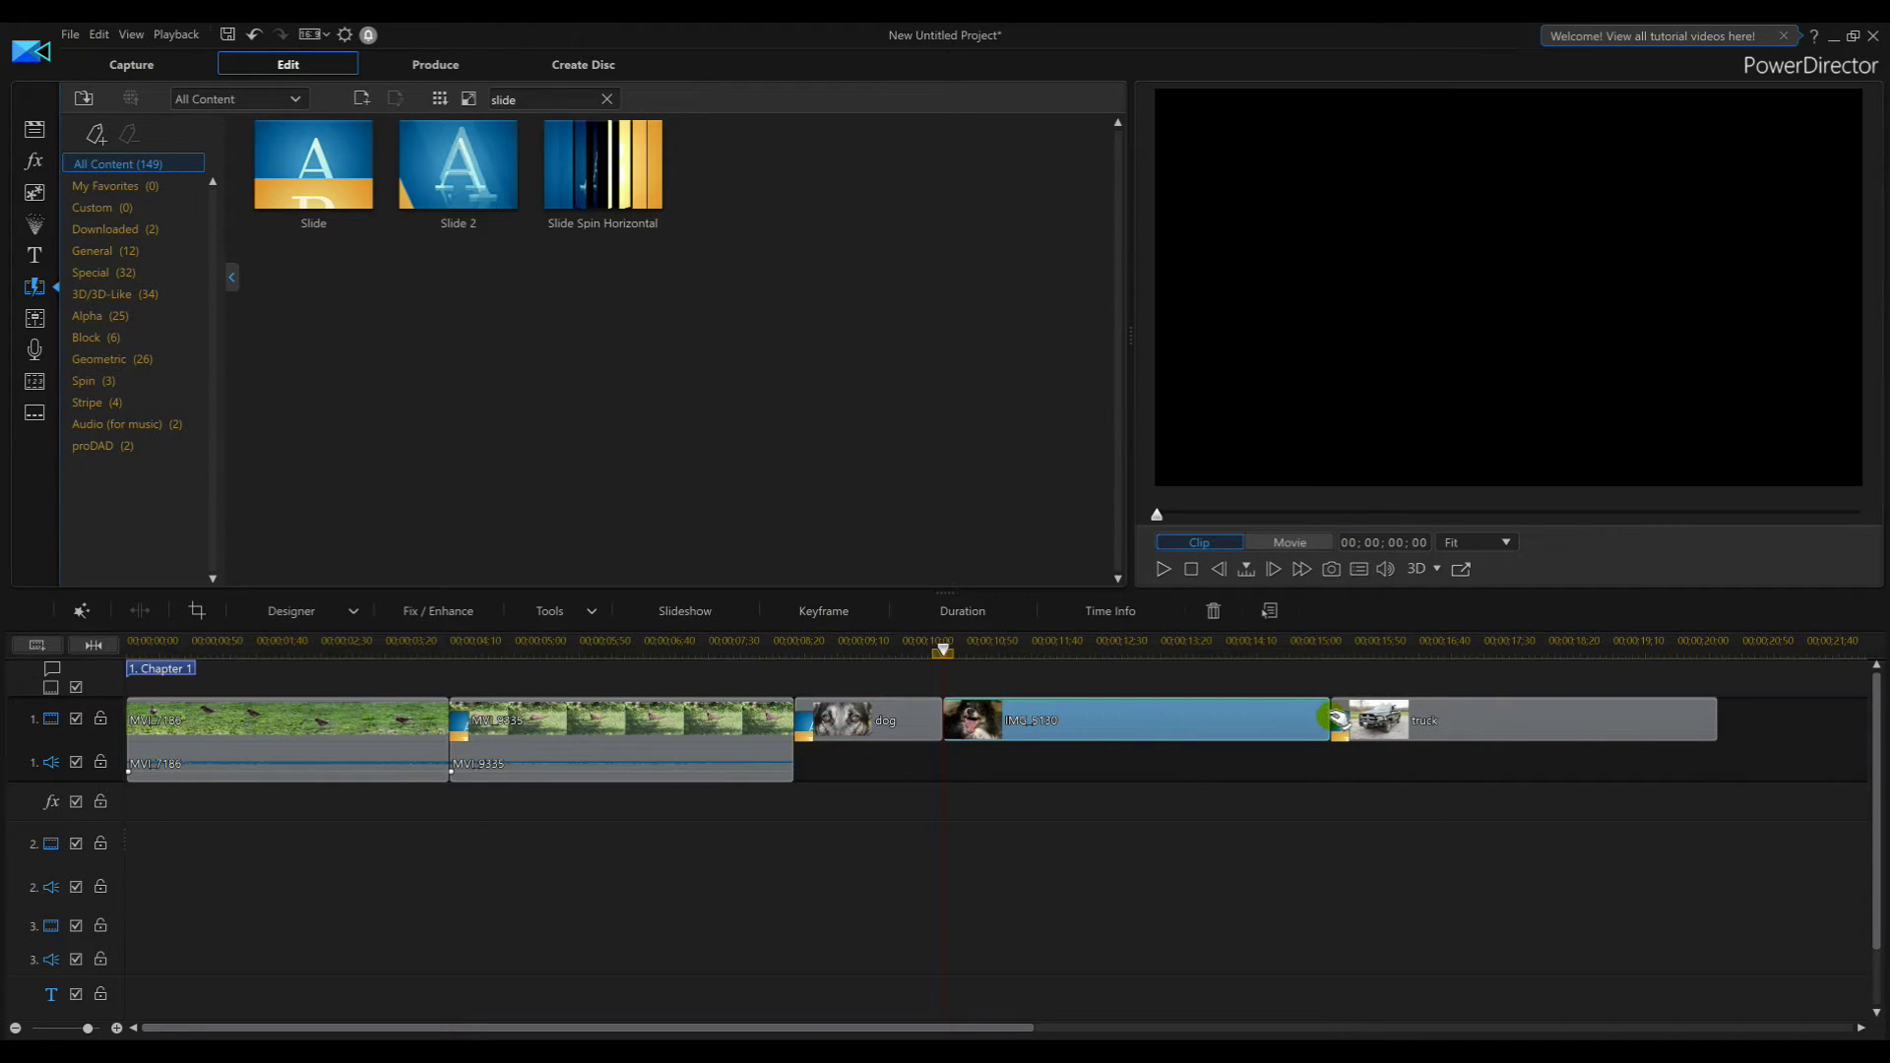
drag(1318, 713, 1103, 718)
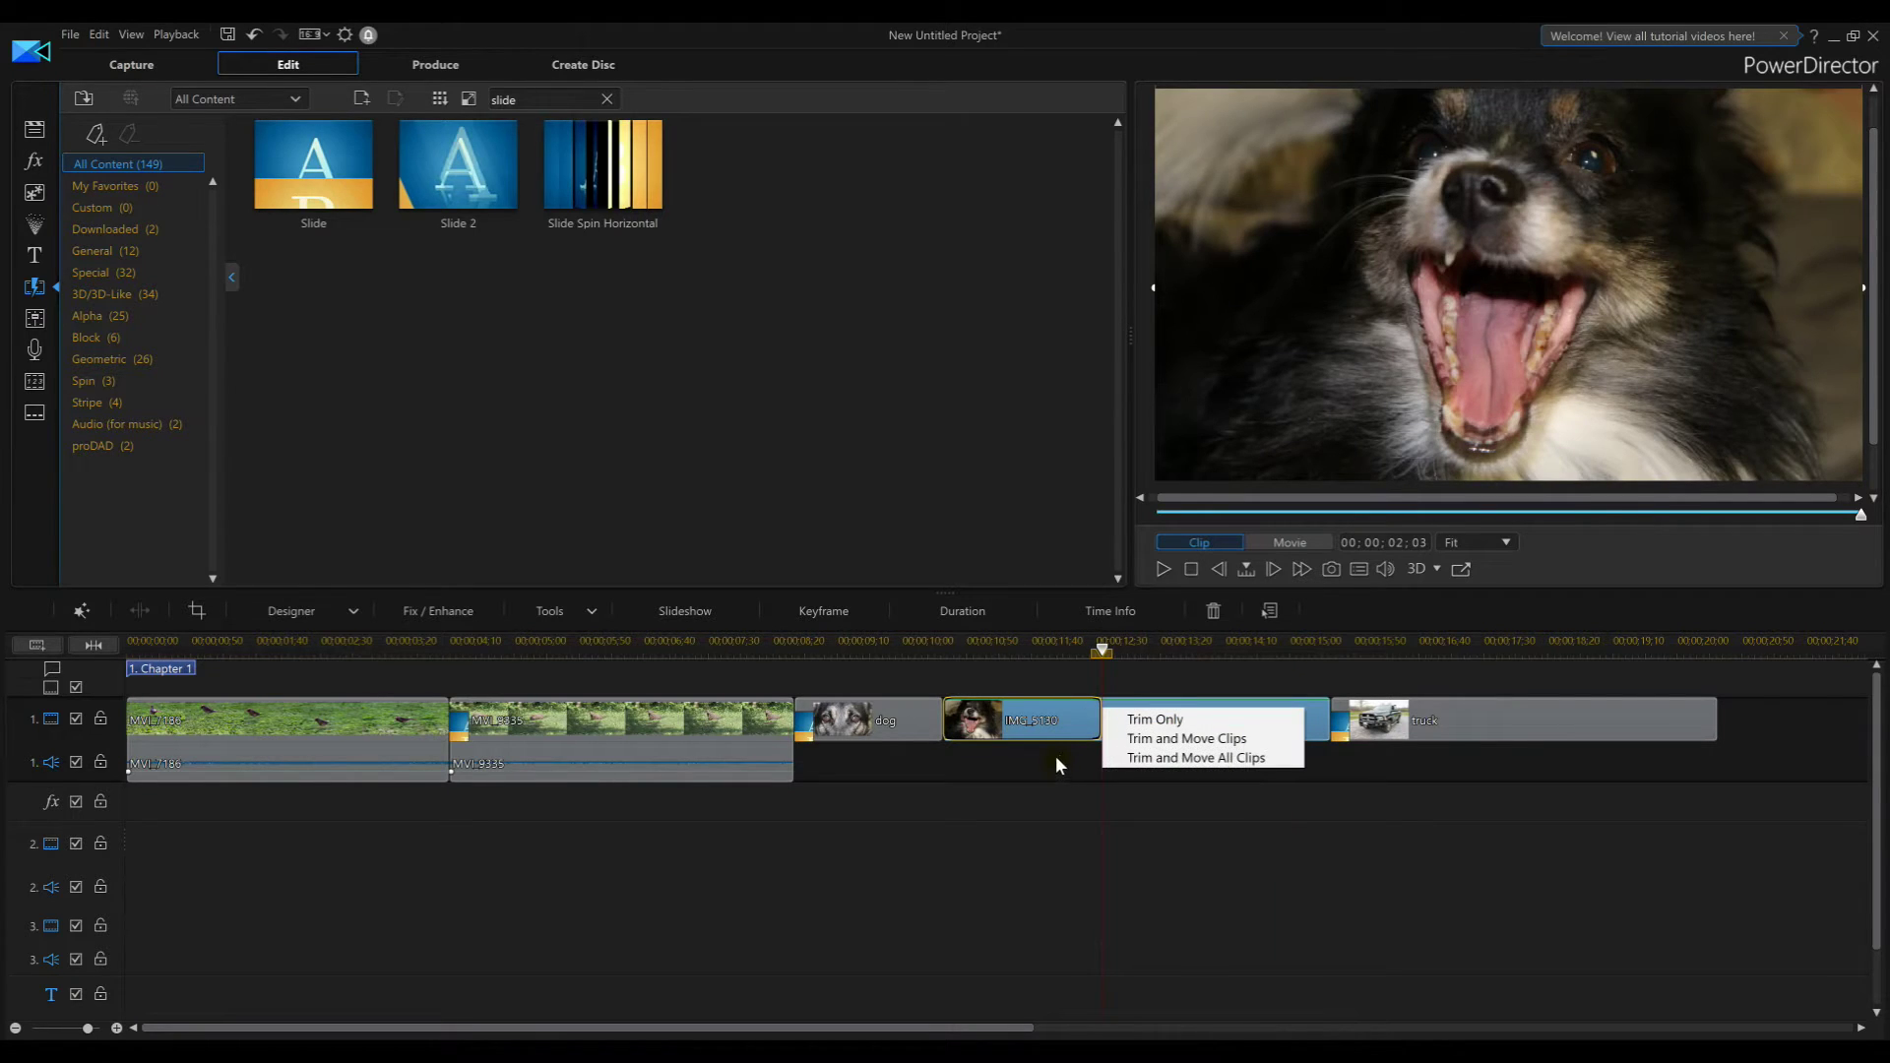
click(1170, 746)
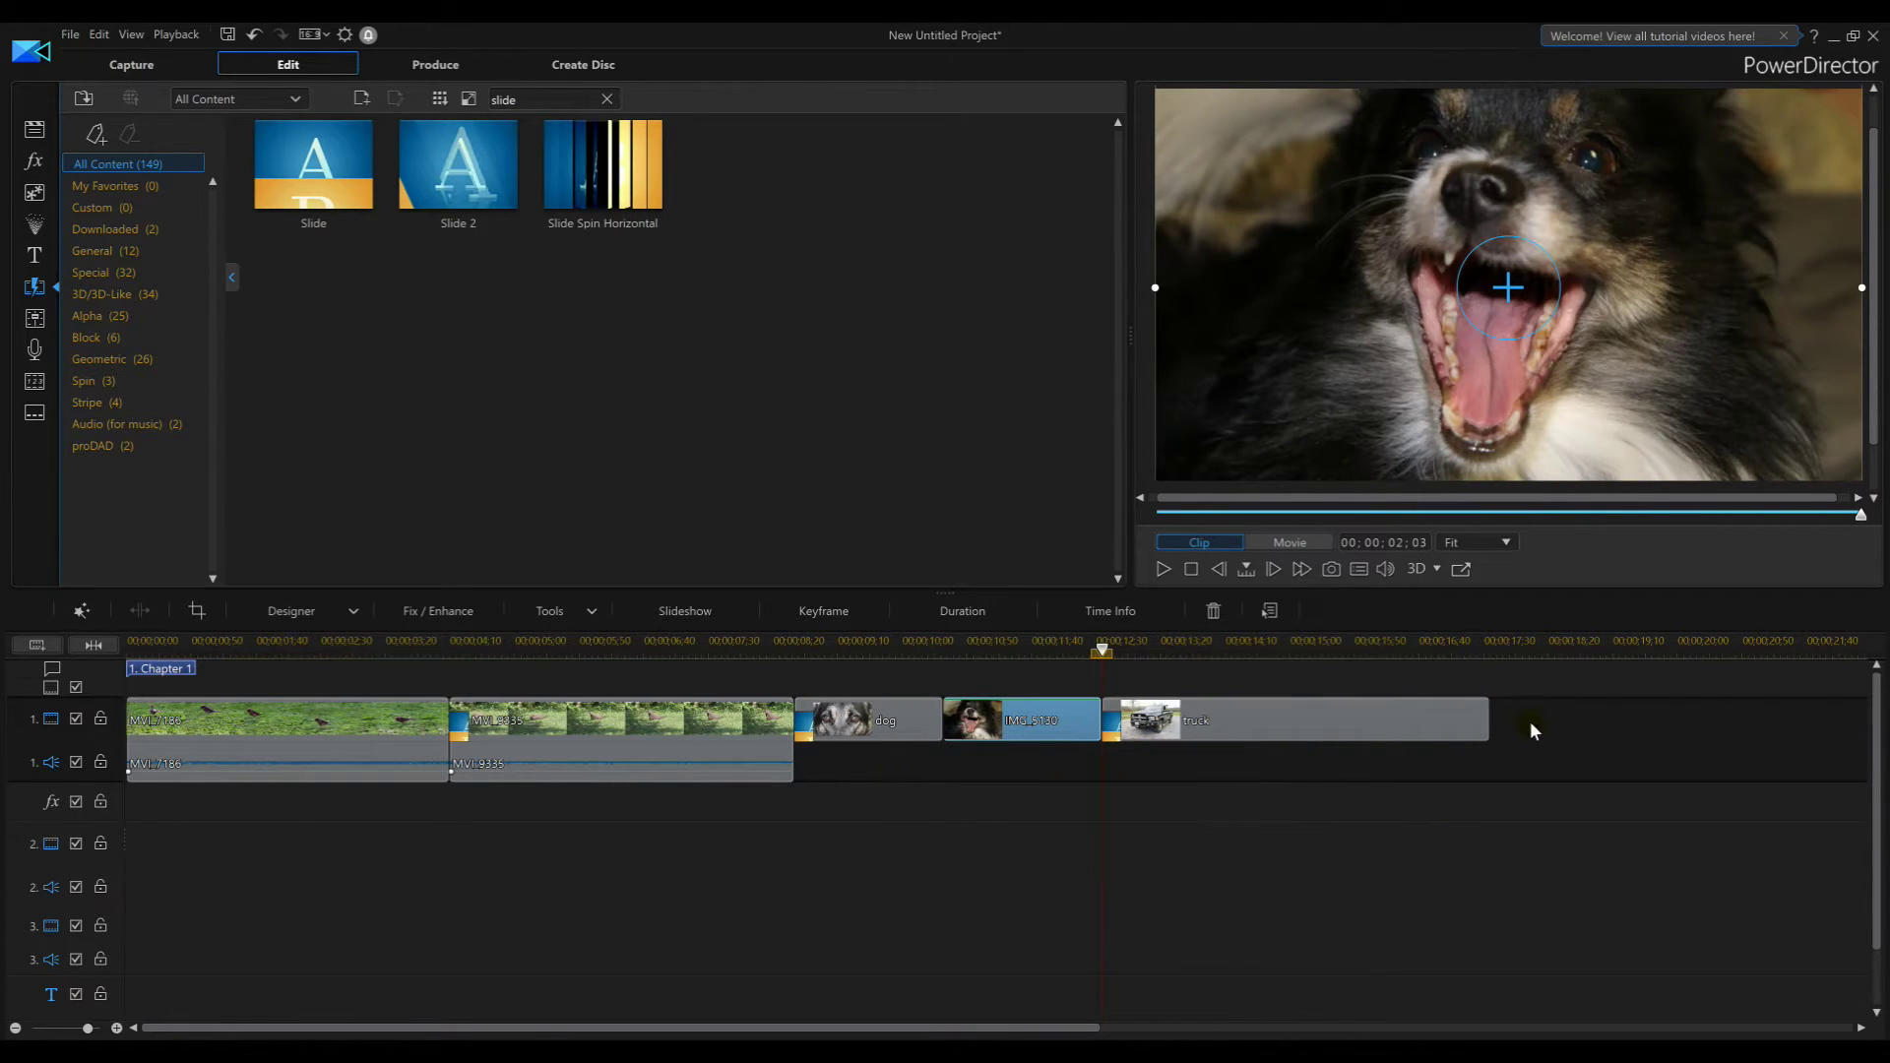
click(1477, 719)
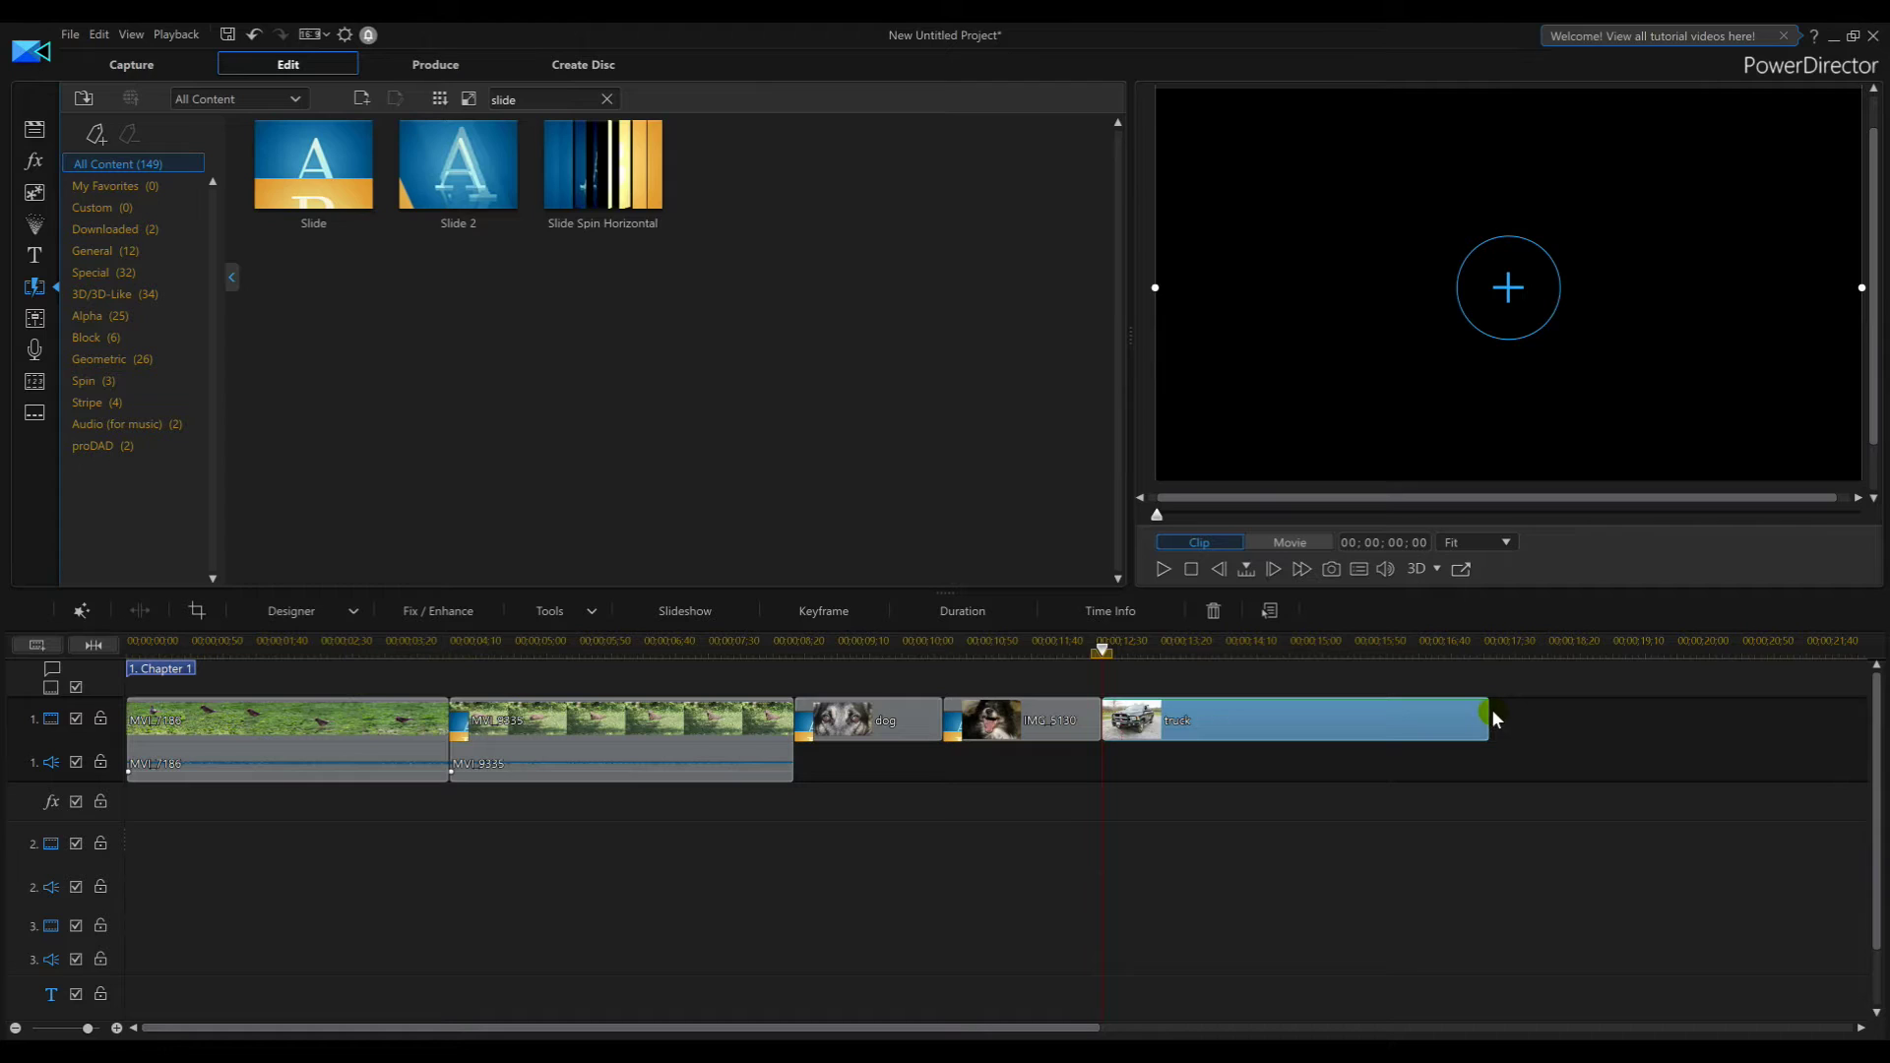
drag(1491, 720, 1293, 720)
click(1118, 854)
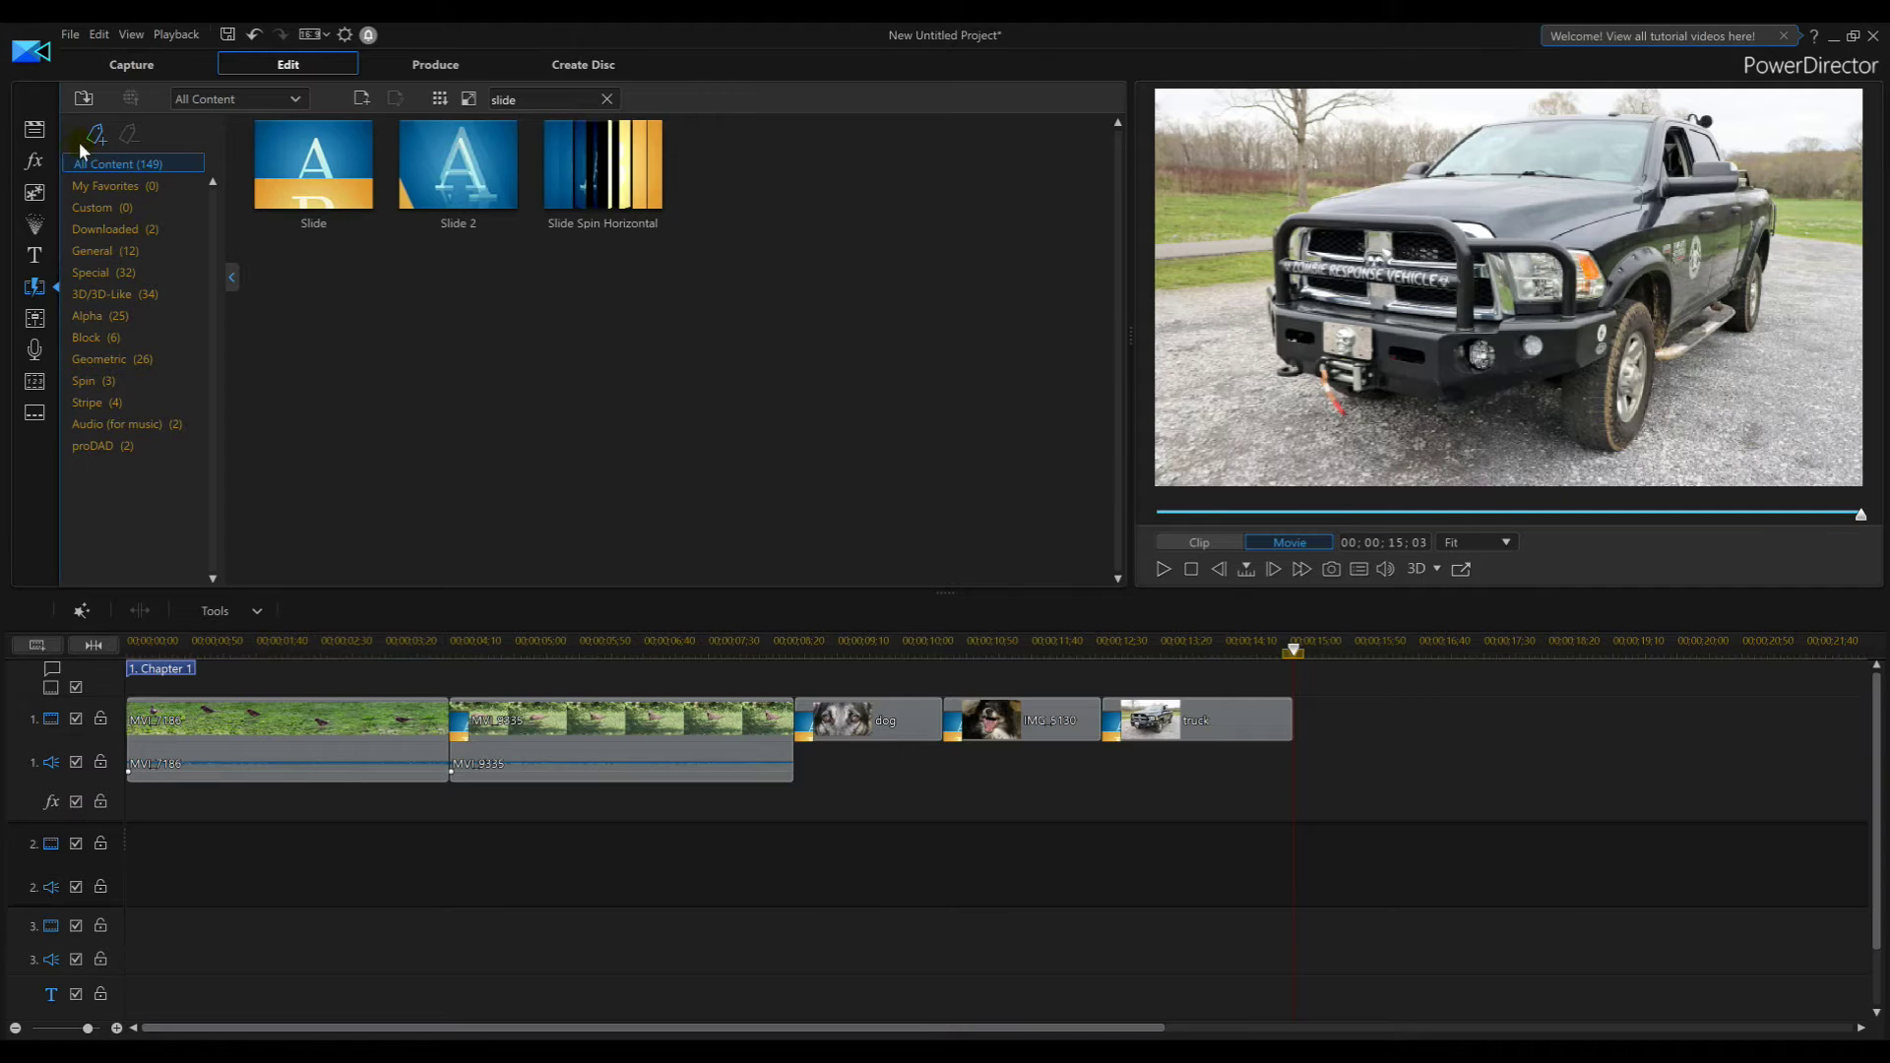
Place four Swoosh.mp3 sounds on audio track 2, one under each transition
click(36, 129)
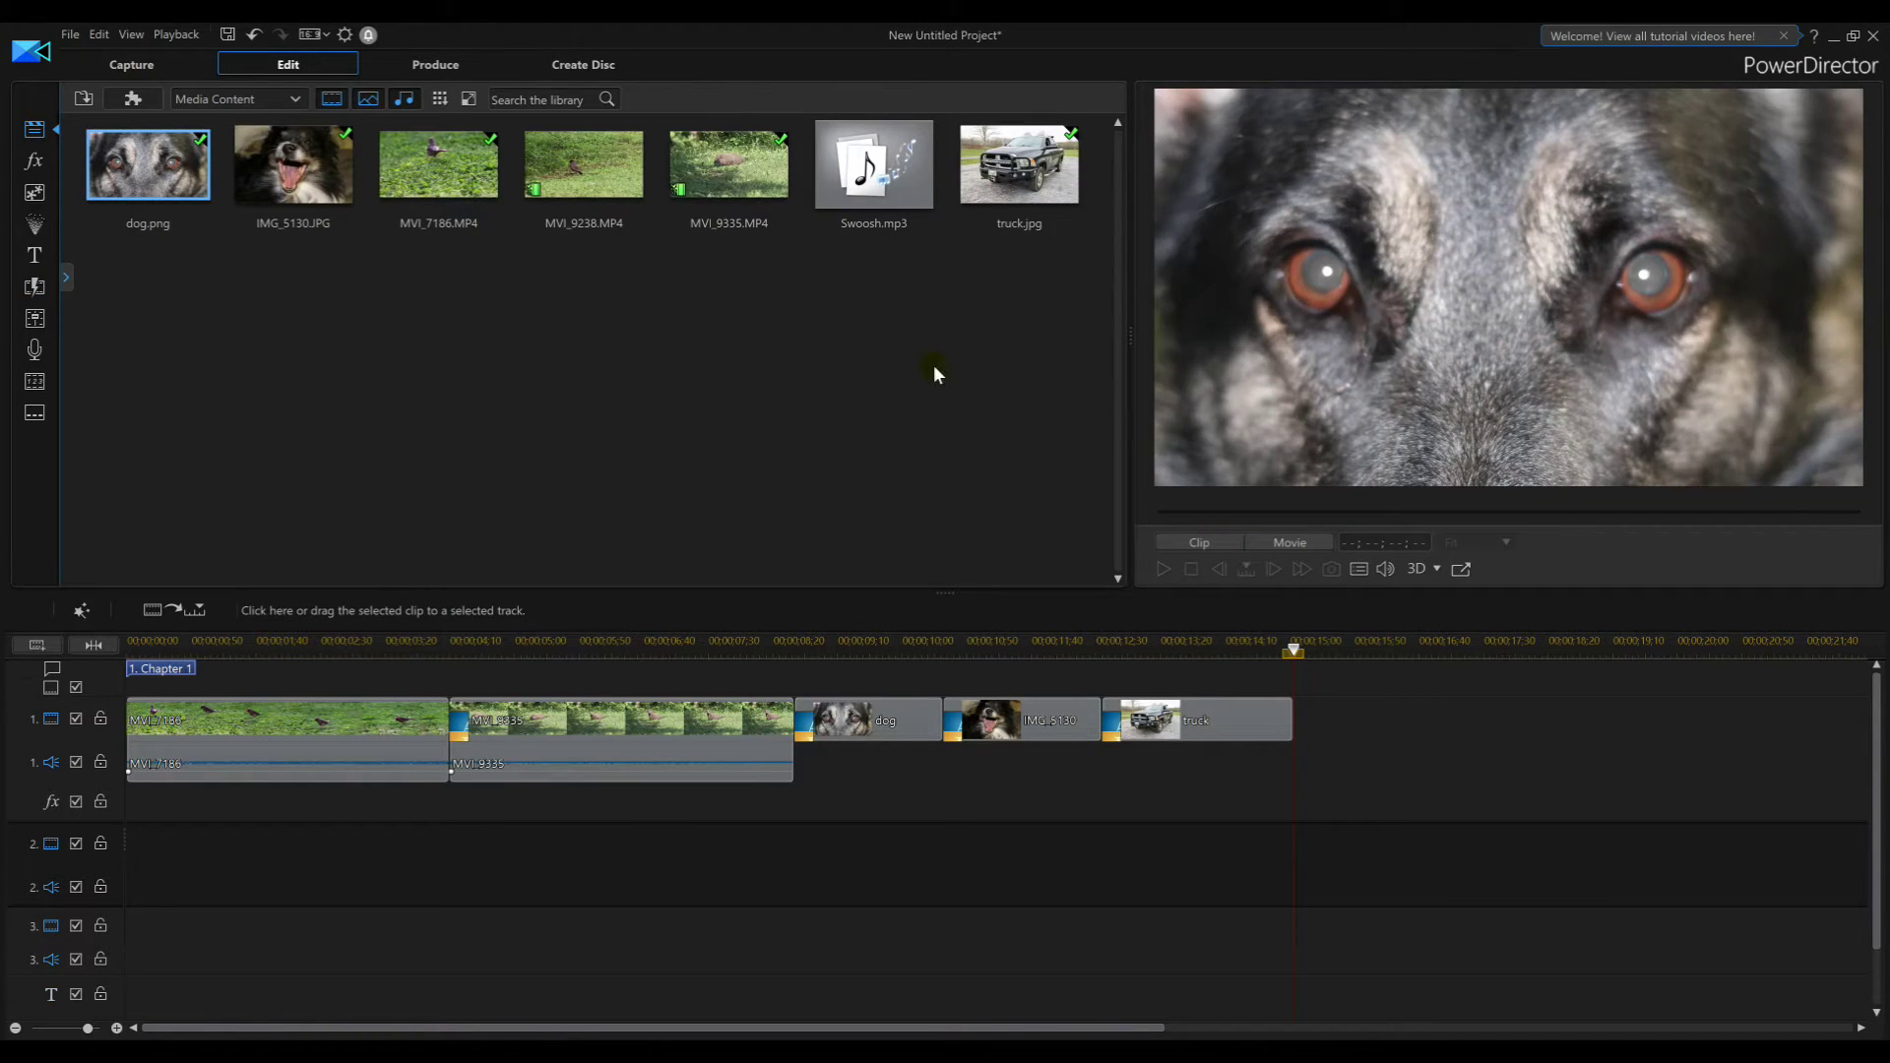
click(872, 162)
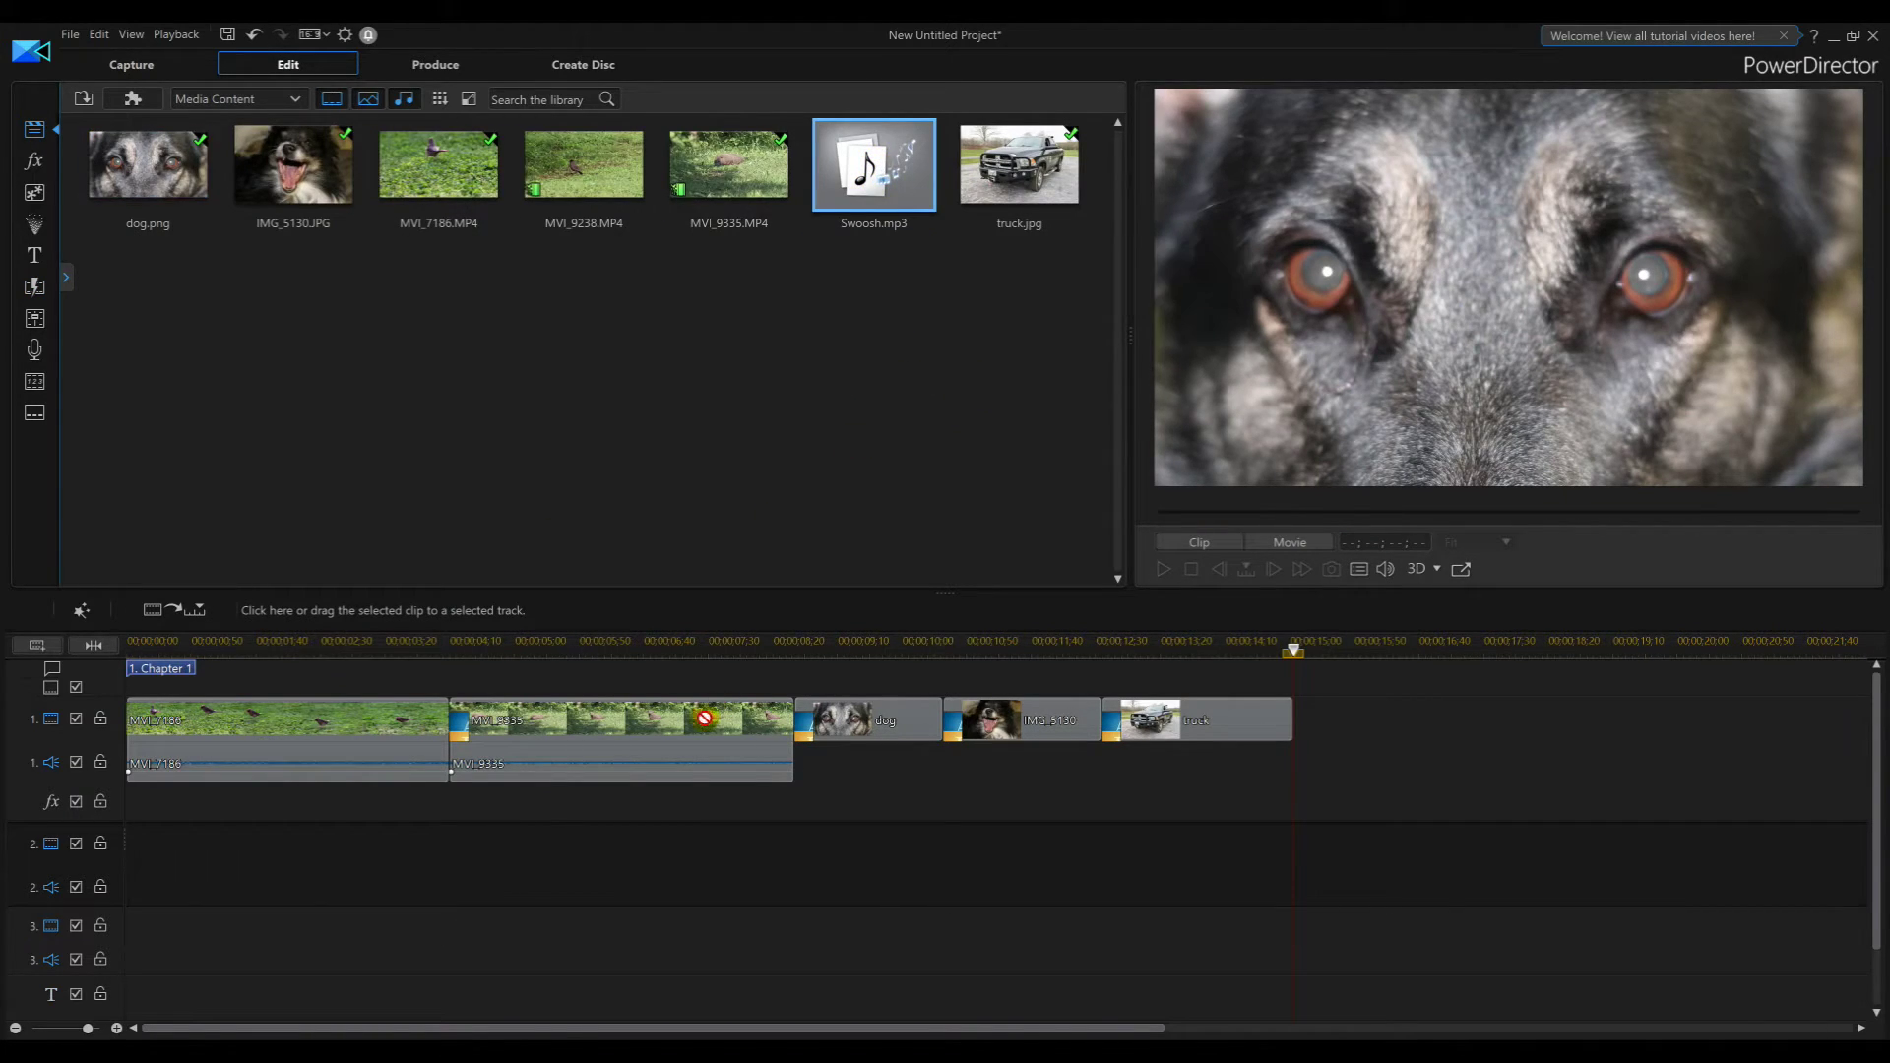
drag(703, 720, 450, 871)
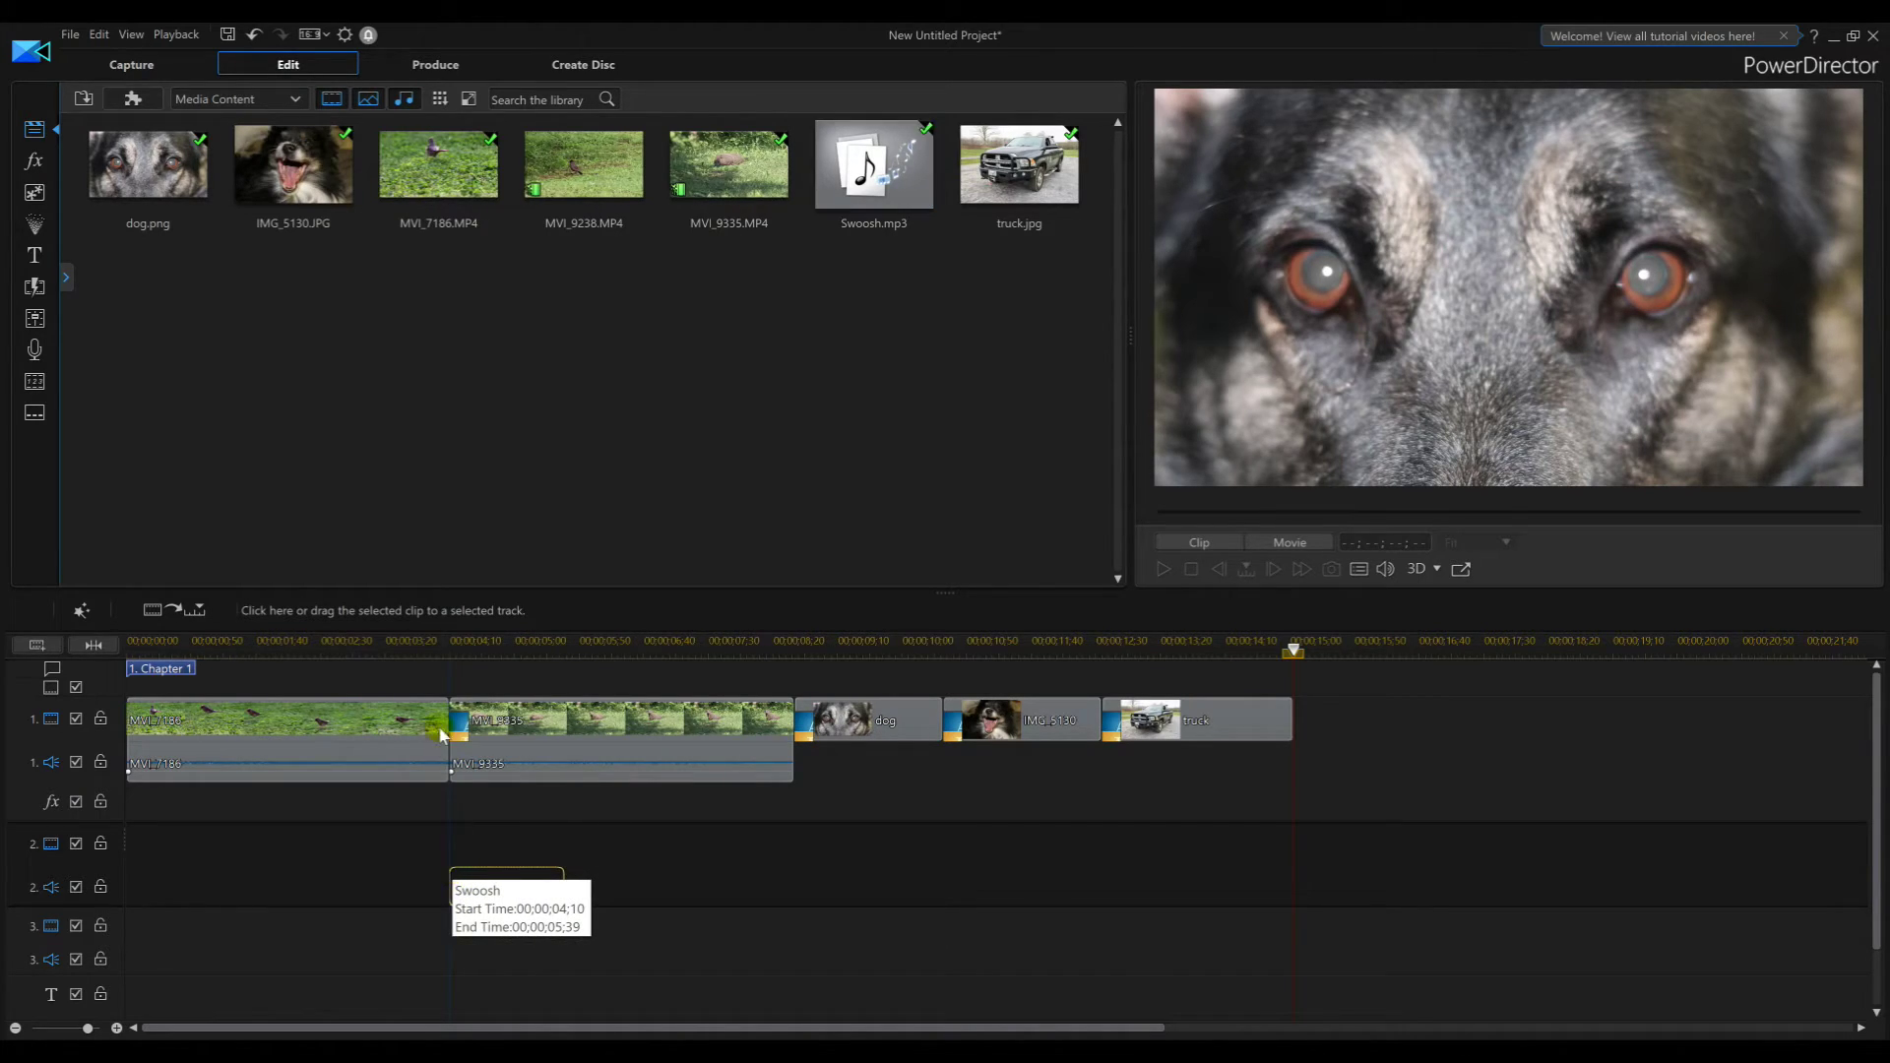
drag(450, 872, 451, 871)
drag(863, 173, 795, 882)
drag(873, 166, 939, 897)
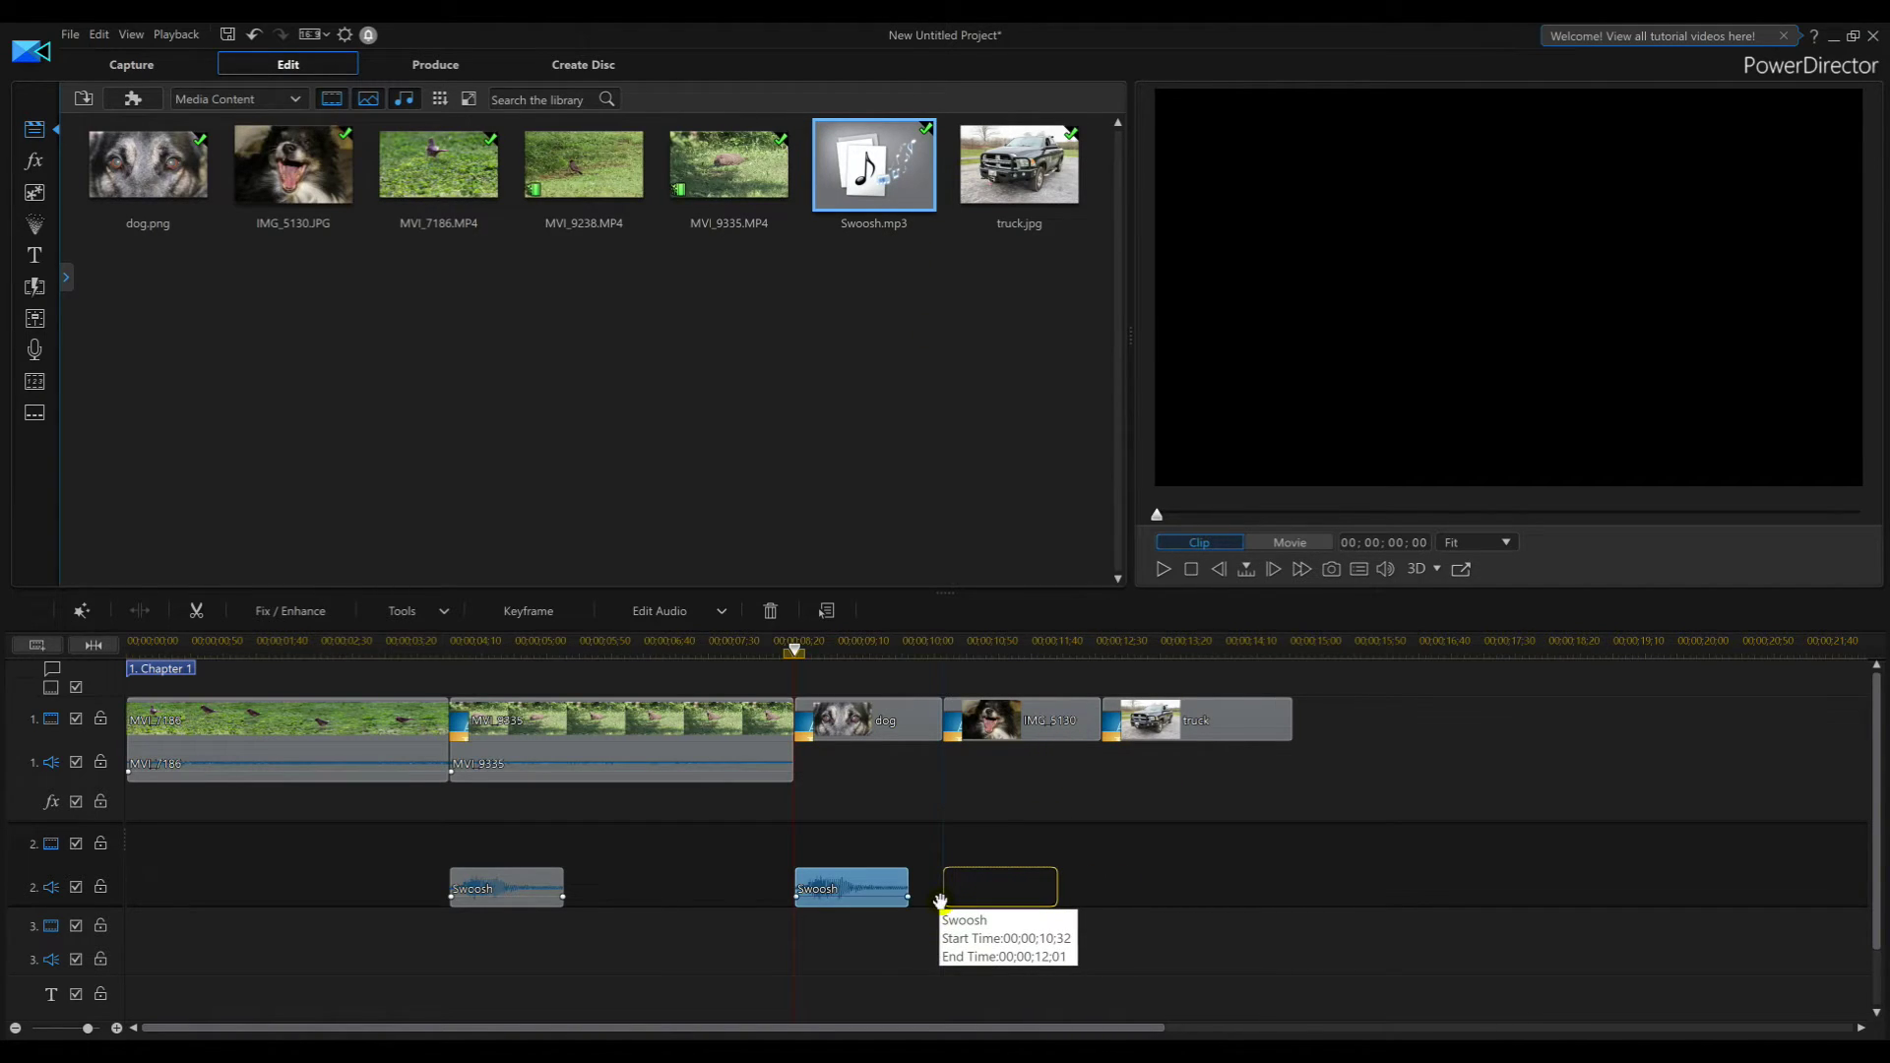
drag(873, 166, 1103, 887)
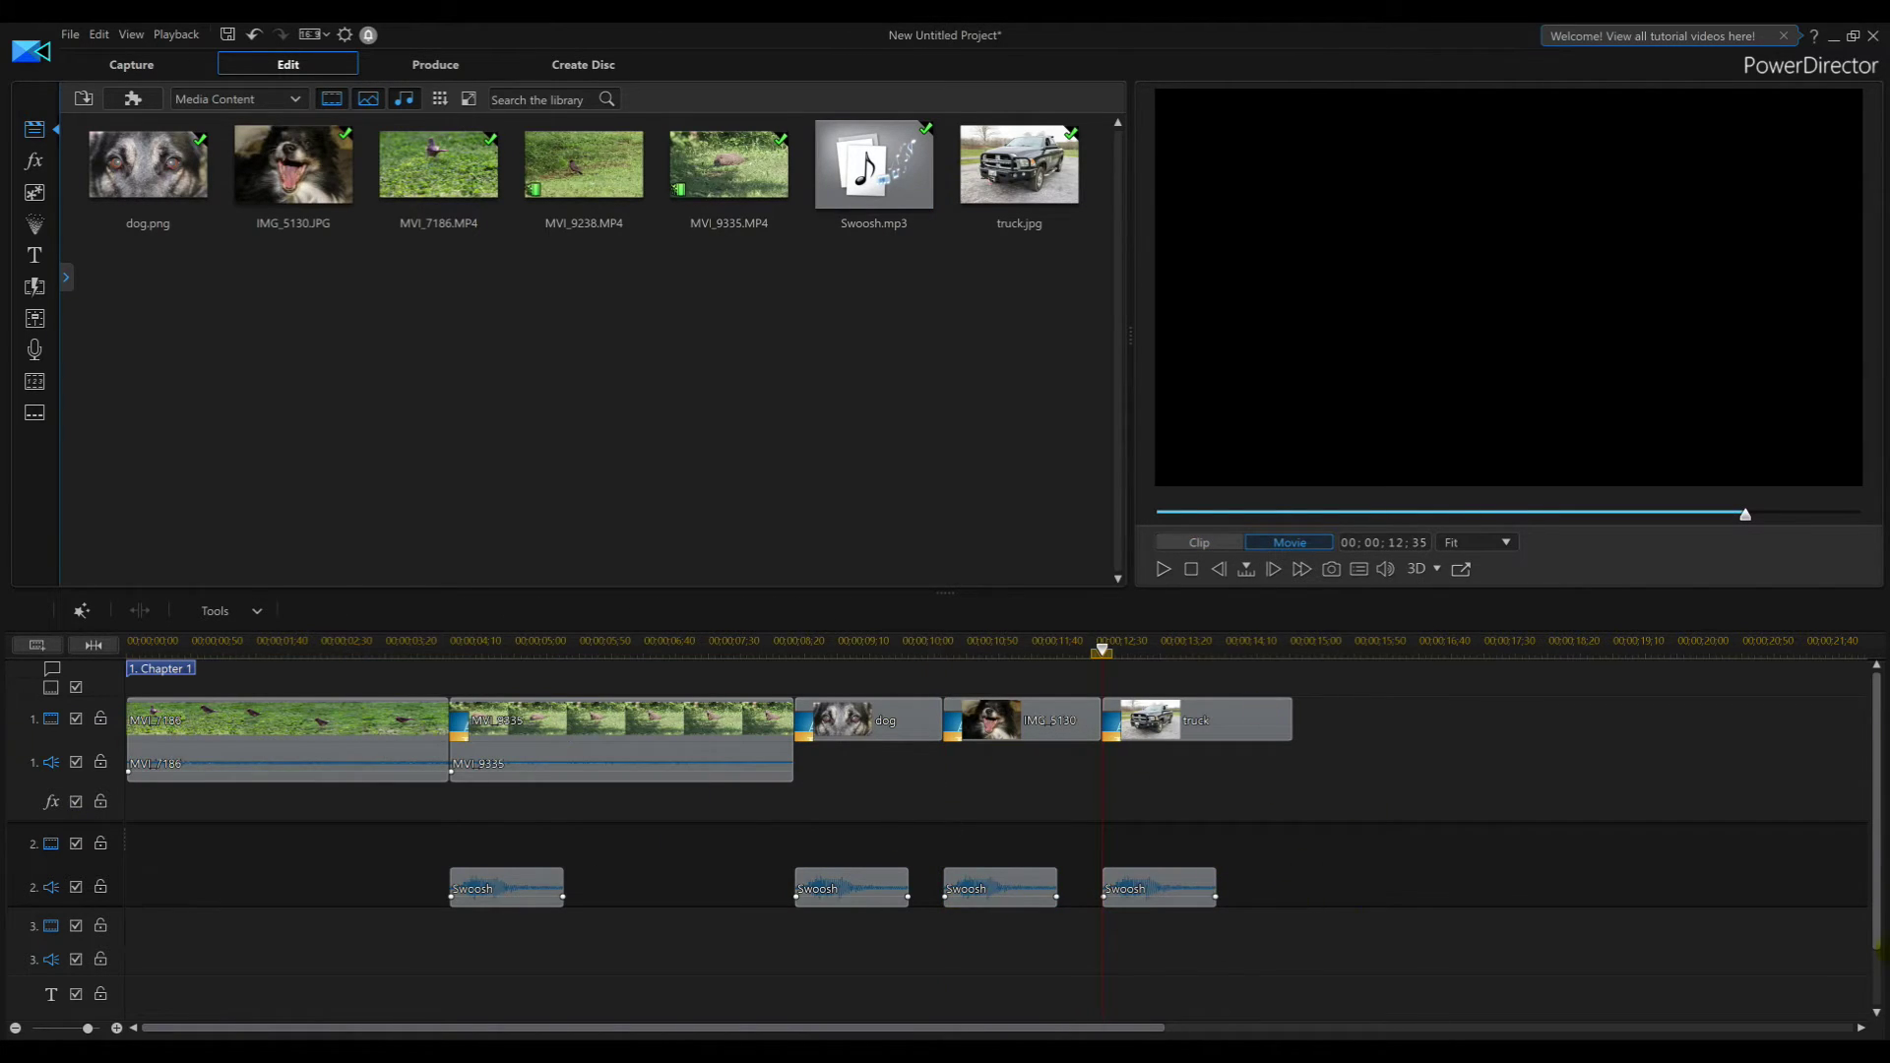
click(1191, 568)
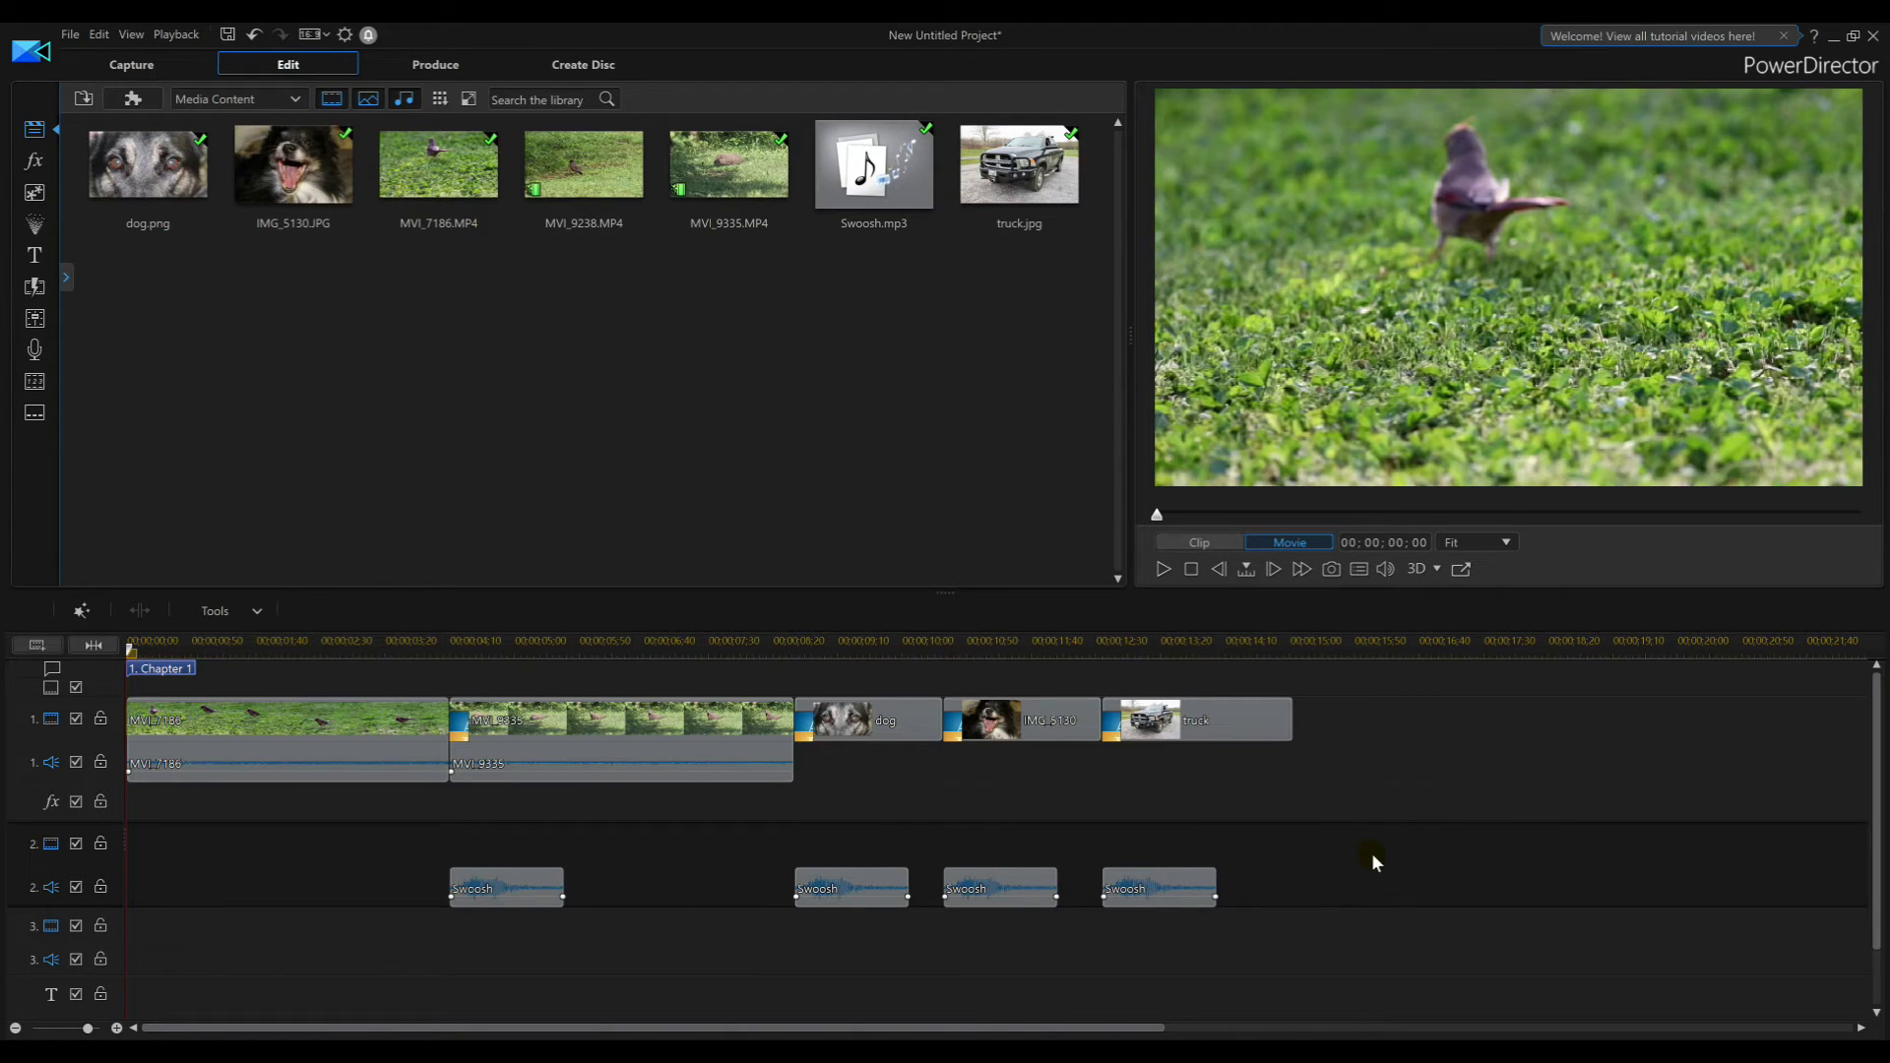
click(1163, 569)
Reopen the Transition Room and clear the 'slide' search to list all 149 transitions
click(34, 285)
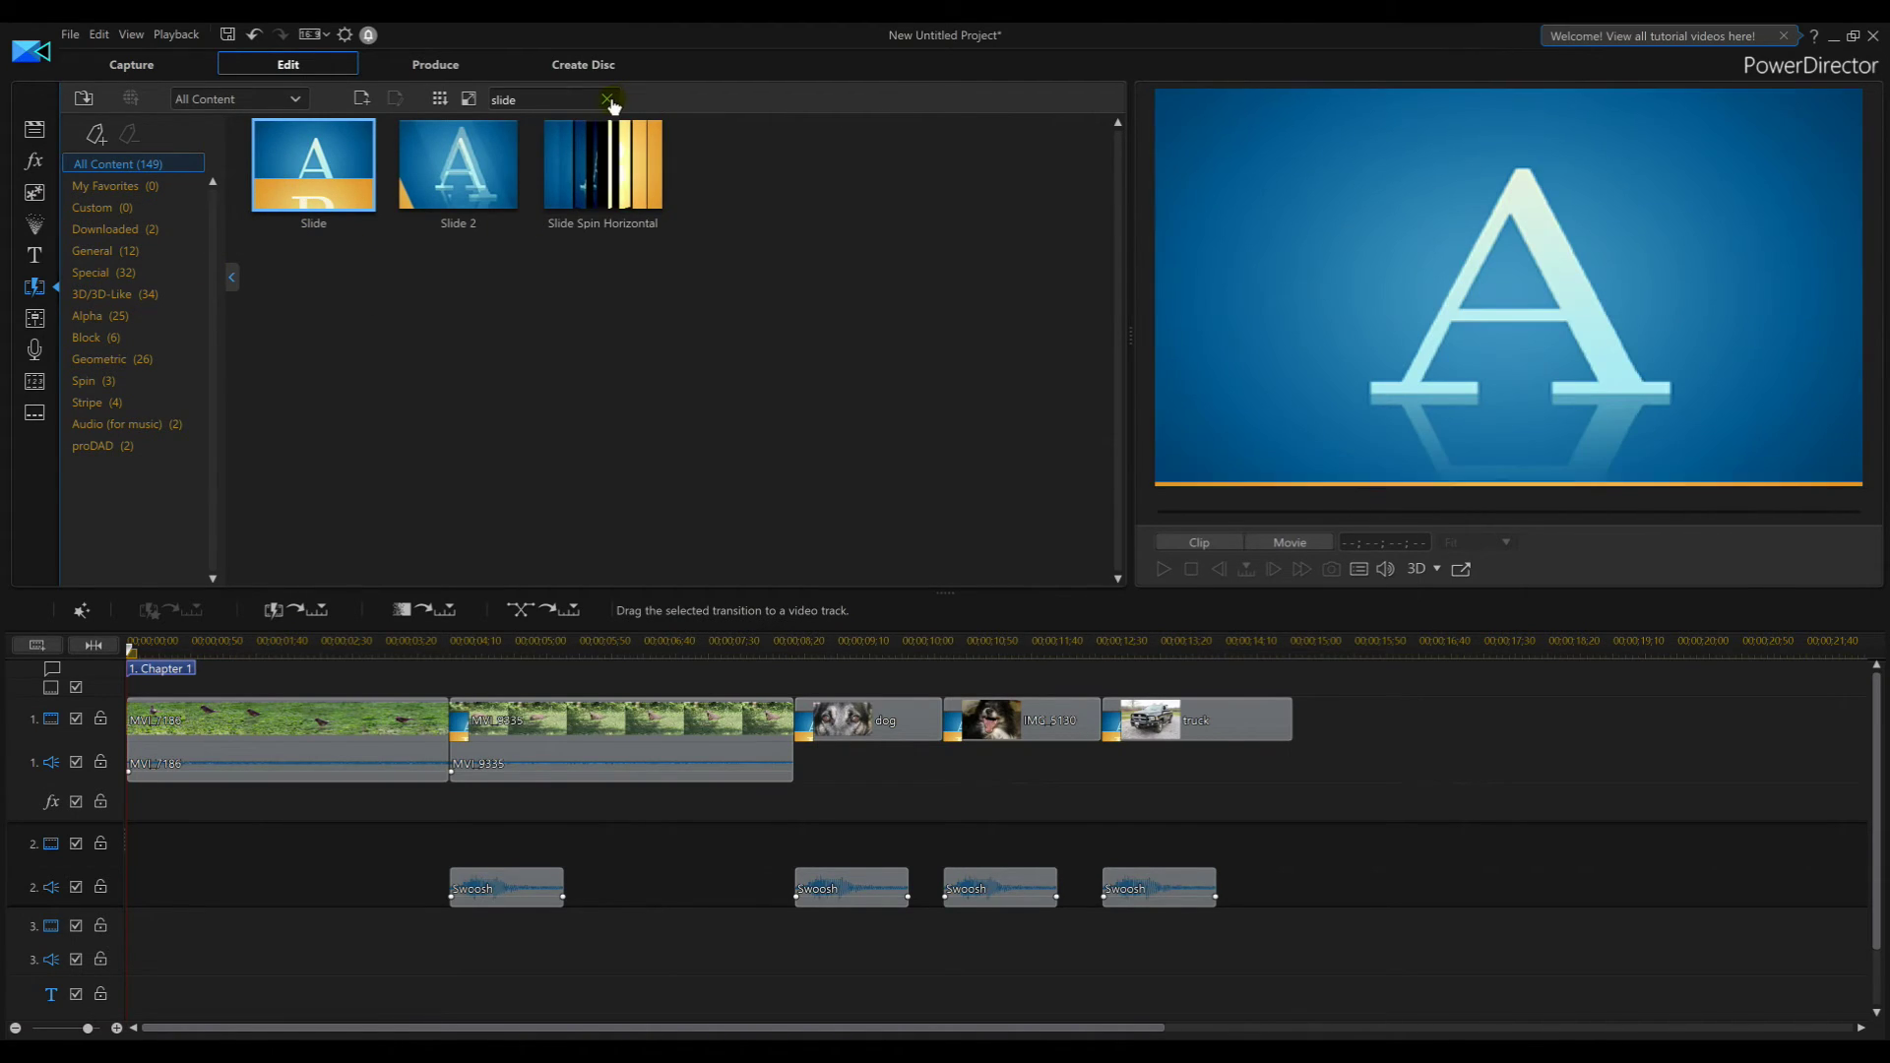
click(613, 103)
scroll(606, 354, down, 3)
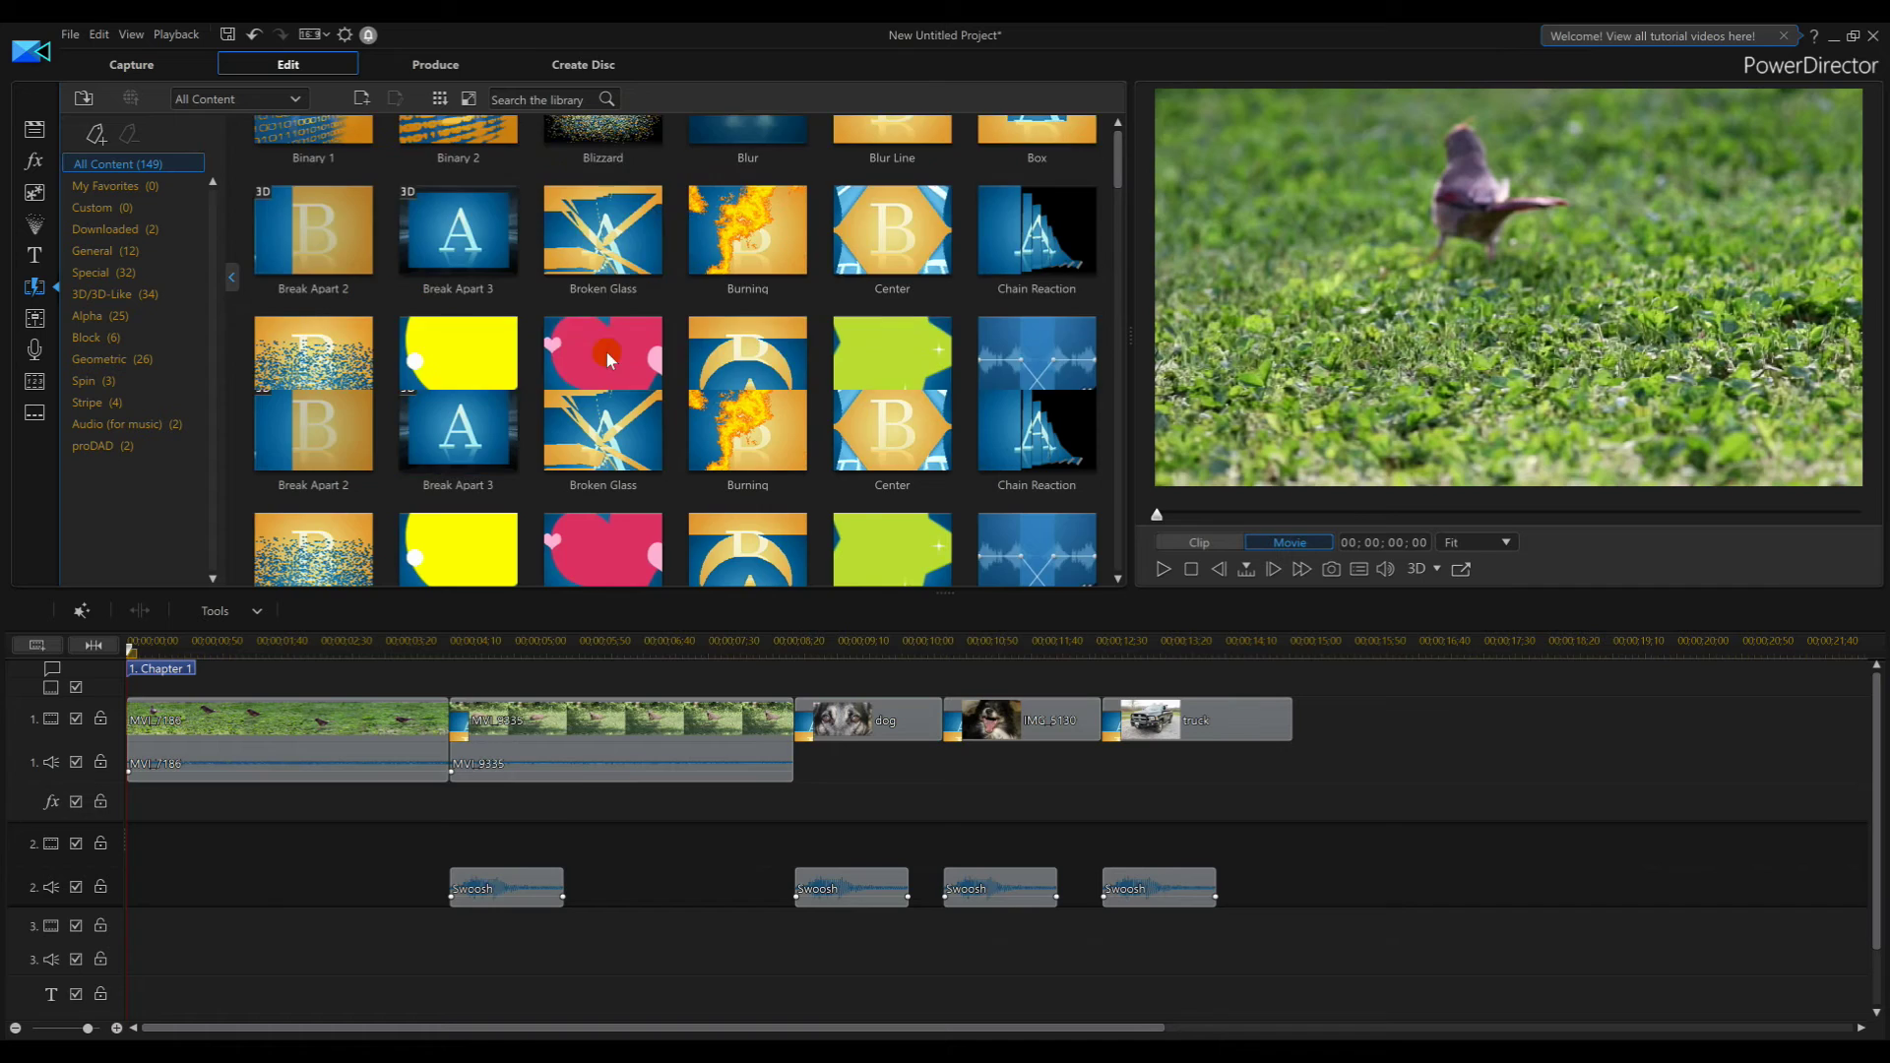
scroll(605, 356, up, 3)
scroll(606, 354, up, 2)
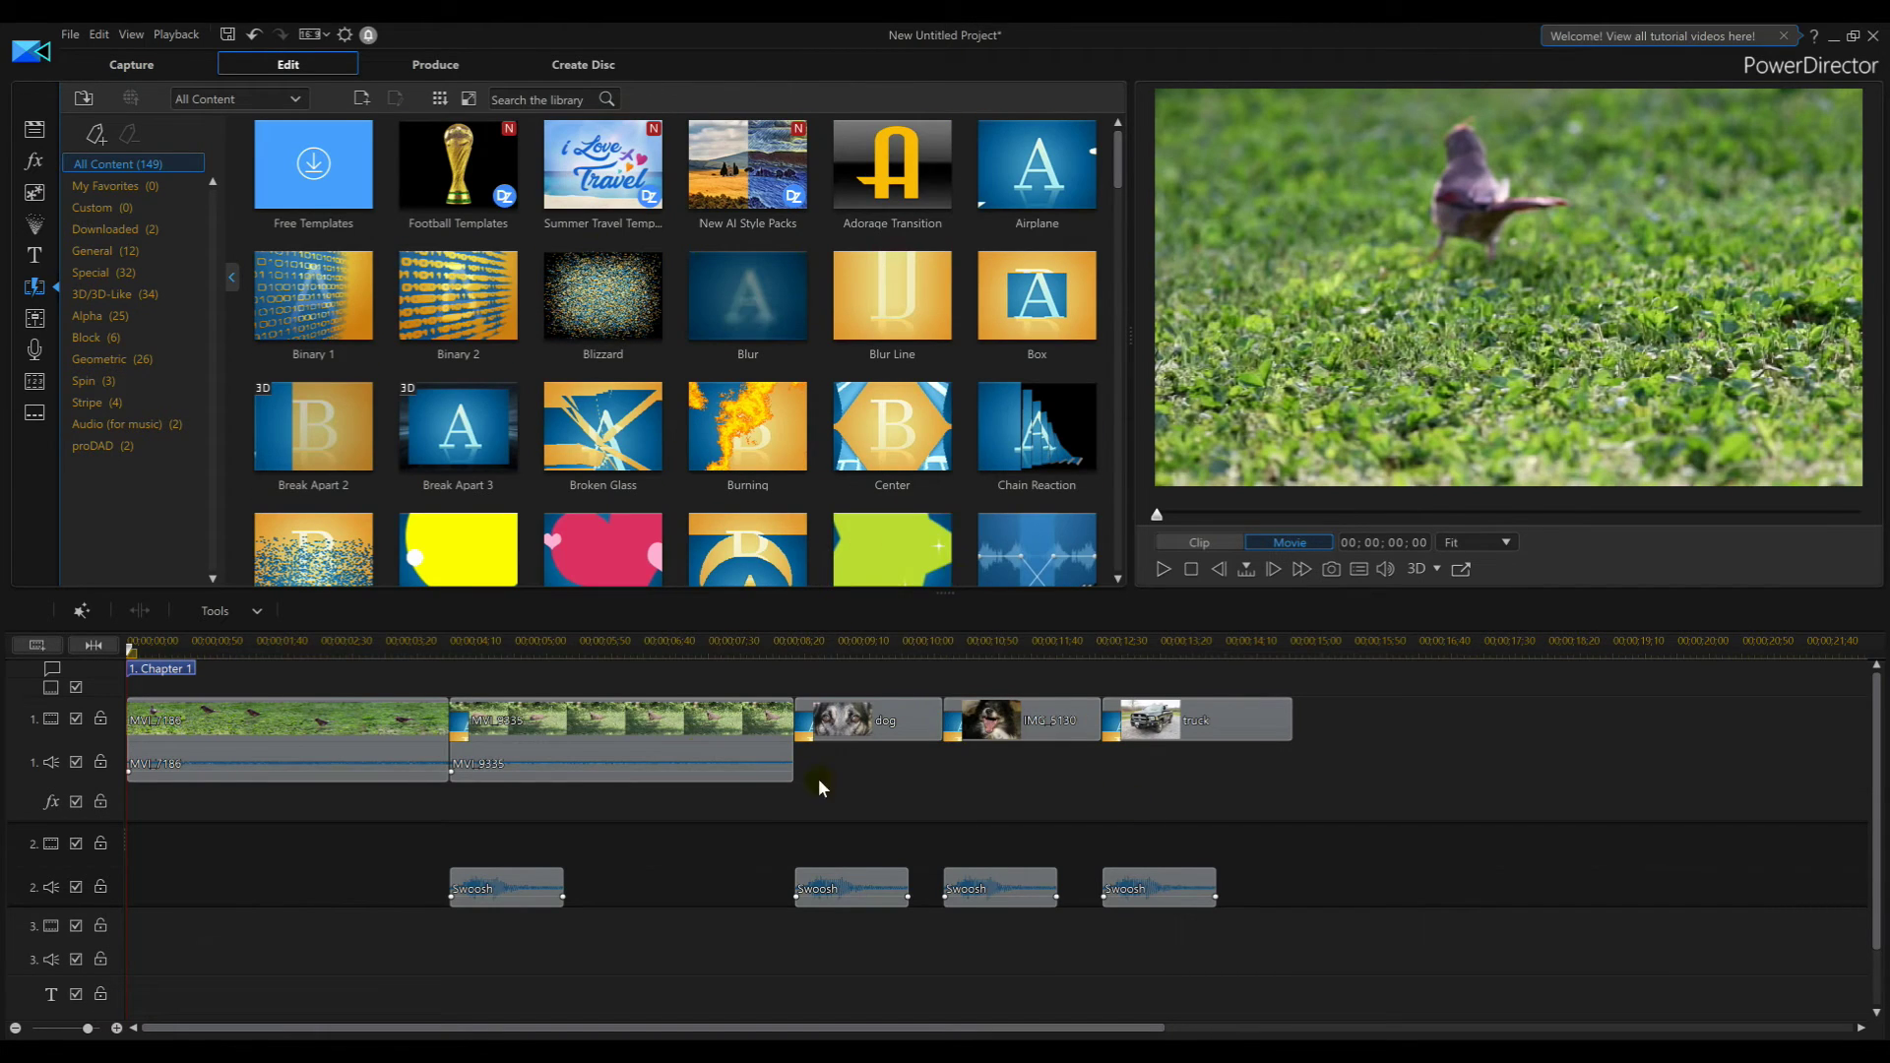